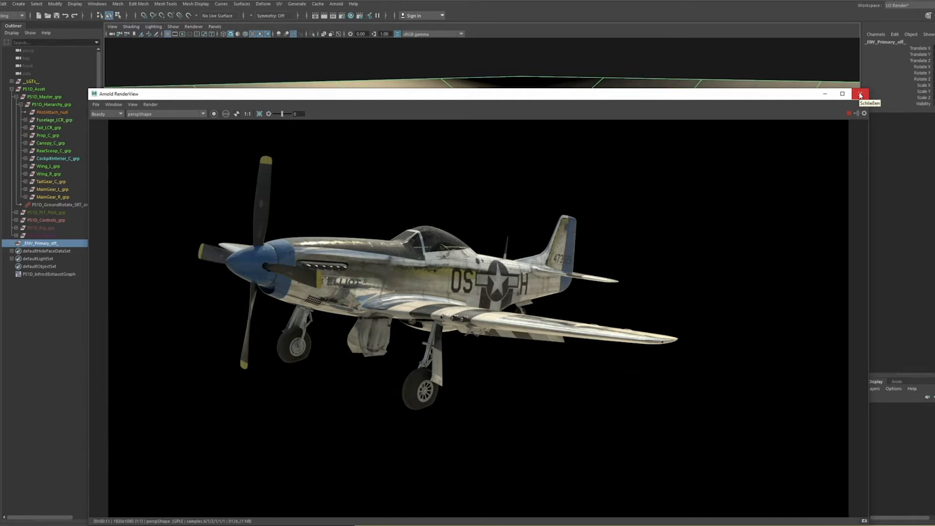
Close the Arnold render window and clear the selection of the _ENV_Primary_off_ group.
left_click(860, 95)
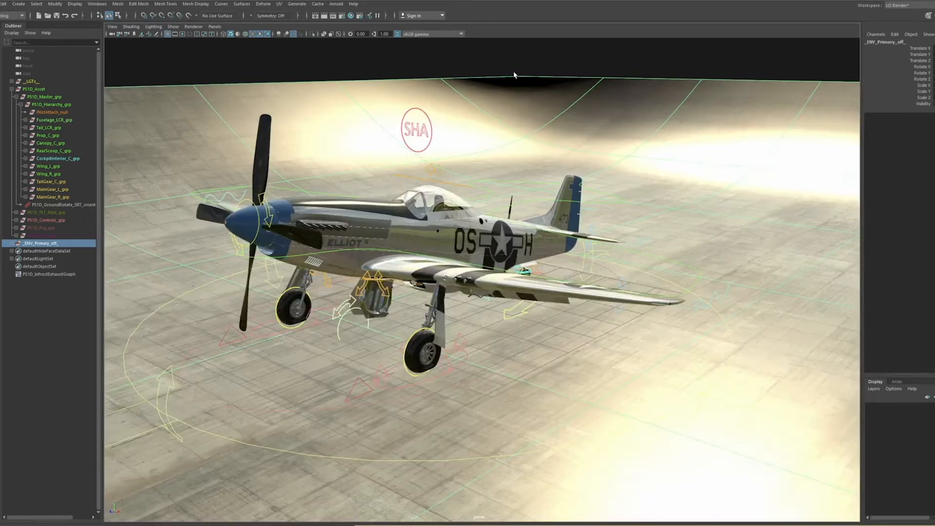
left_click(492, 65)
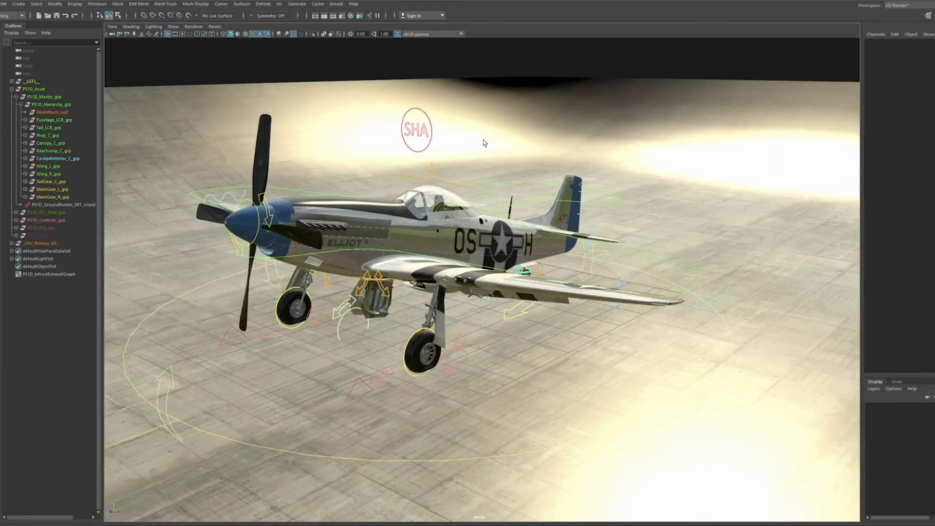
middle_click_drag(483, 139, 501, 153, "alt")
left_click_drag(500, 153, 469, 158, "alt")
middle_click_drag(469, 158, 497, 155, "alt")
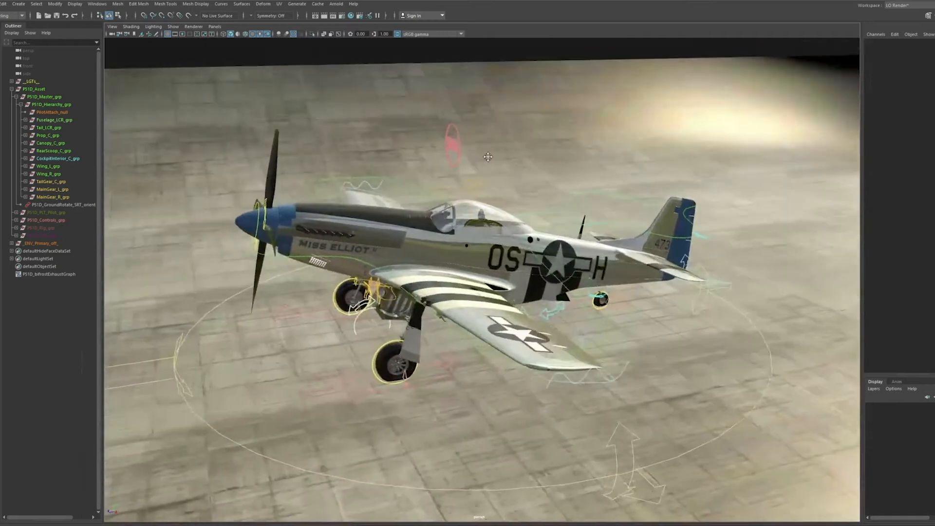
Open the Hypershade editor and position its window over the viewport.
left_click(97, 4)
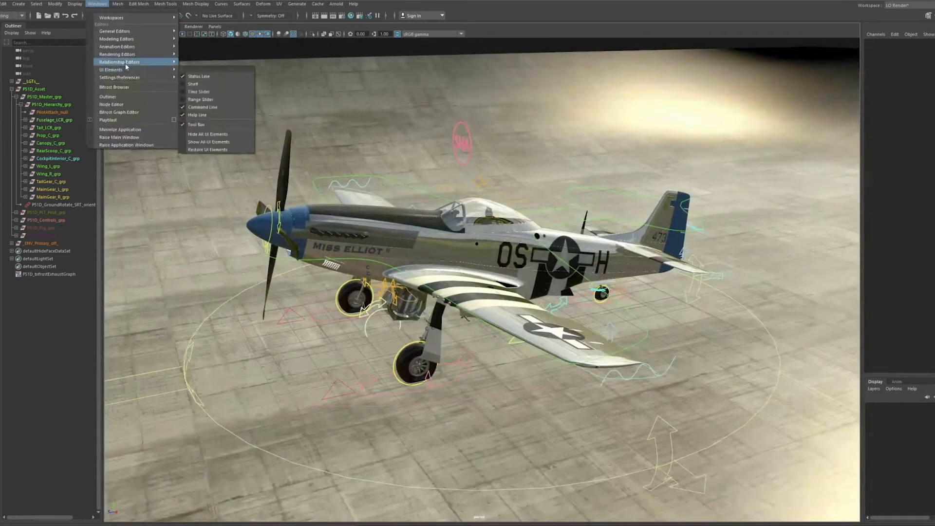
left_click(209, 77)
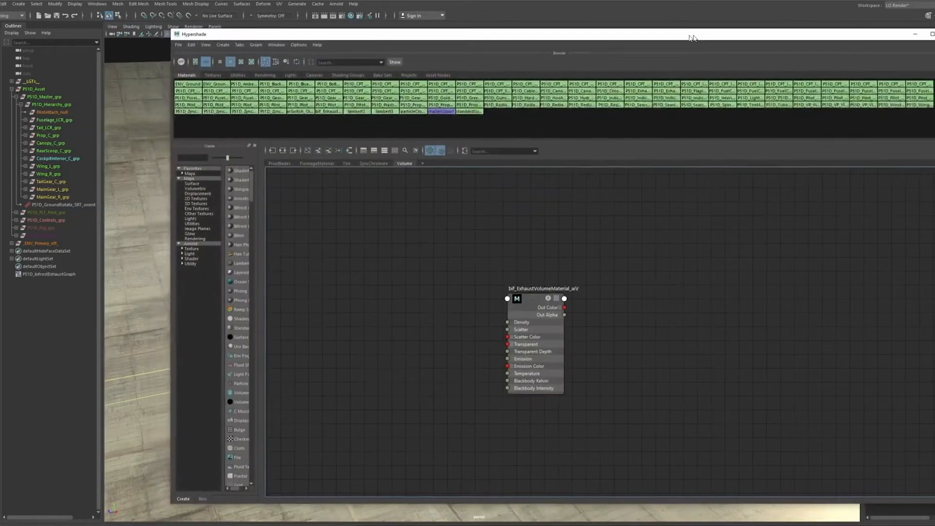
left_click_drag(693, 38, 634, 54)
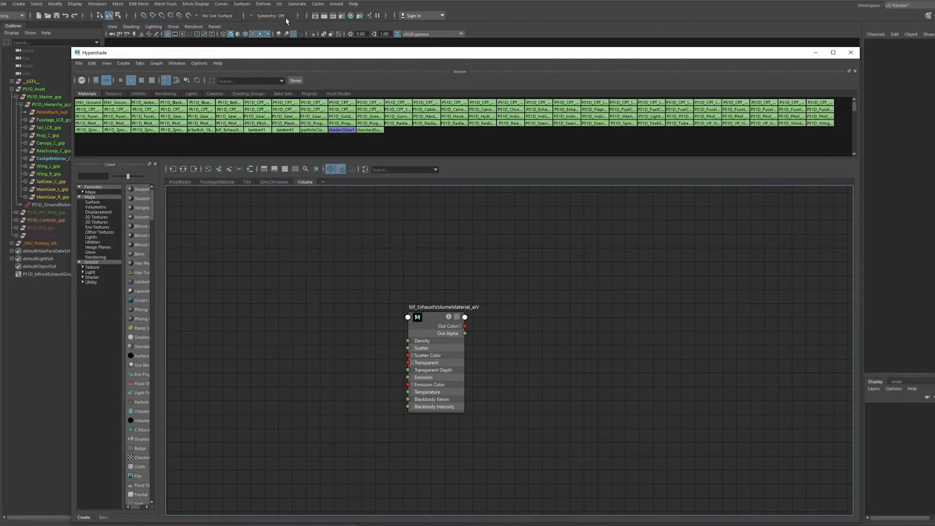
left_click(335, 5)
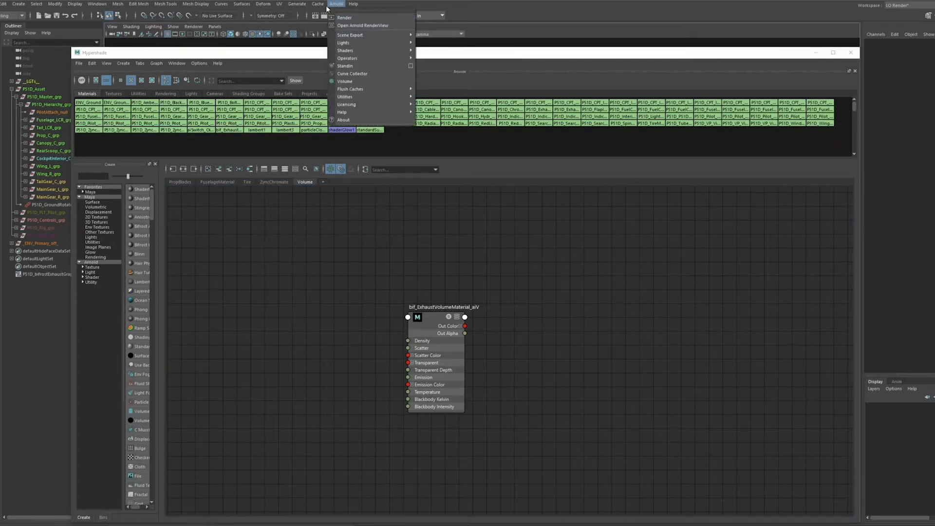
left_click(334, 4)
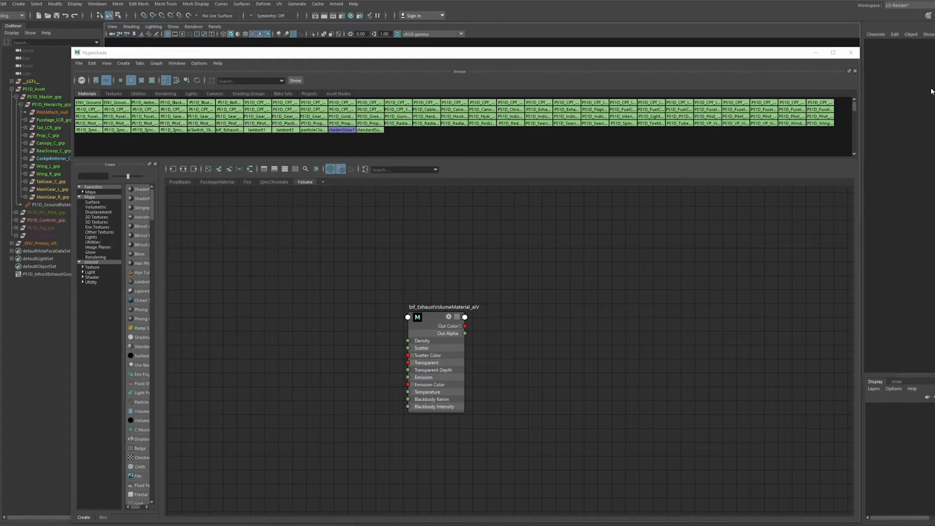
Hide the Channel Box and widen Hypershade's node creation area to reveal the full node names.
key("ctrl+a")
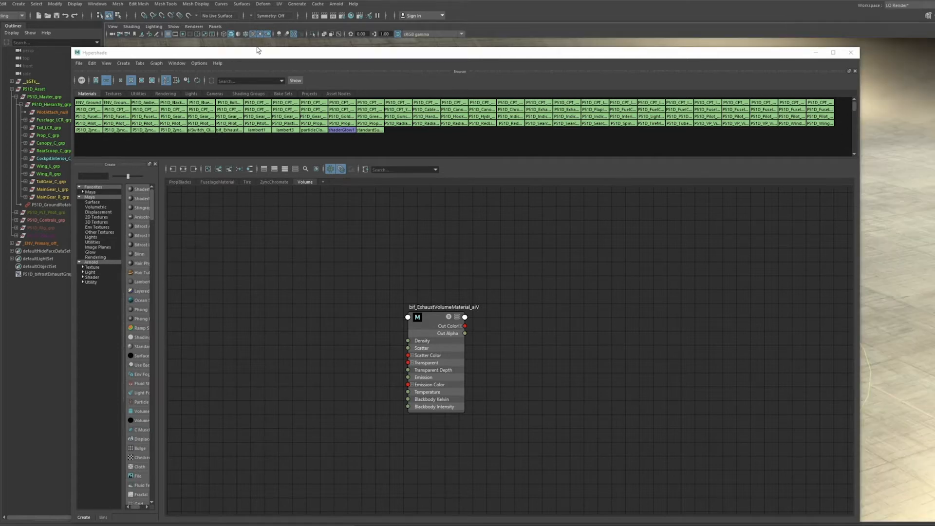
left_click_drag(243, 51, 262, 44)
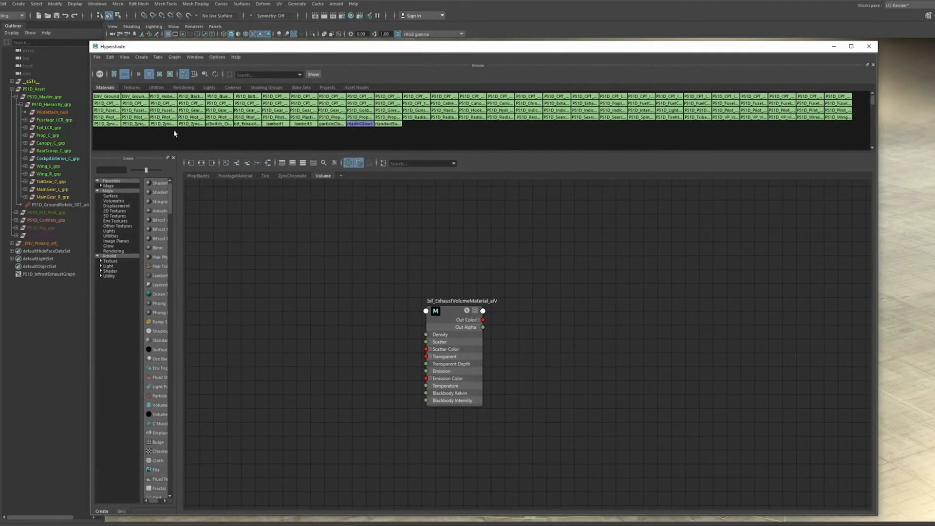
left_click_drag(177, 227, 239, 217)
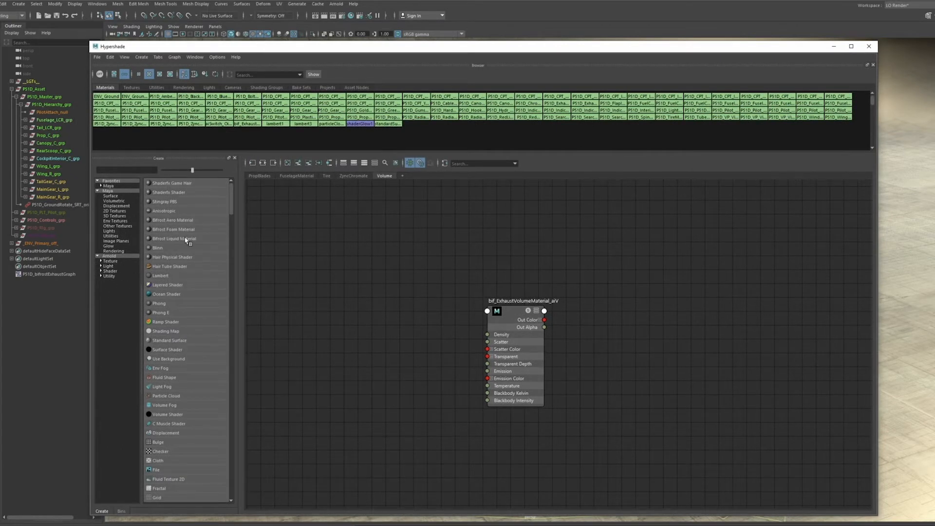
Examine the available Arnold texture, shader and utility nodes, the Maya nodes and the material bins in Hypershade.
left_click(122, 266)
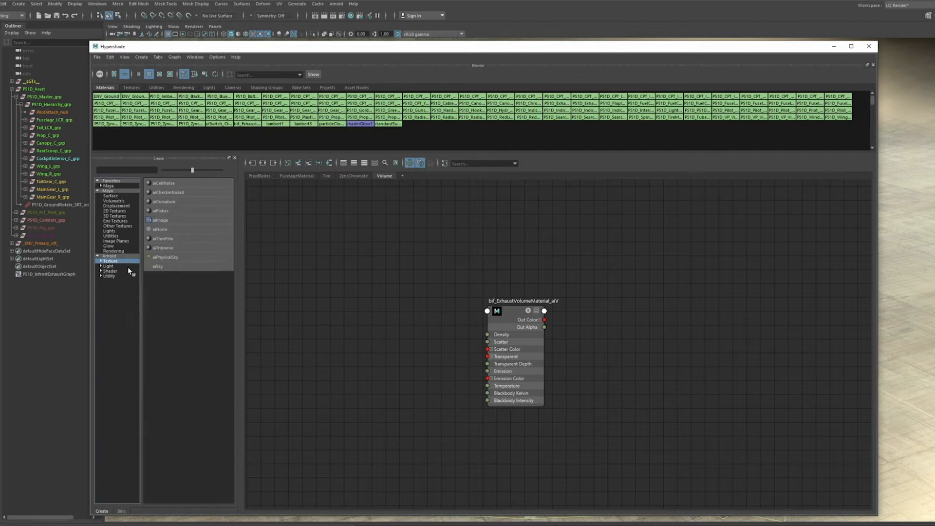
left_click(112, 272)
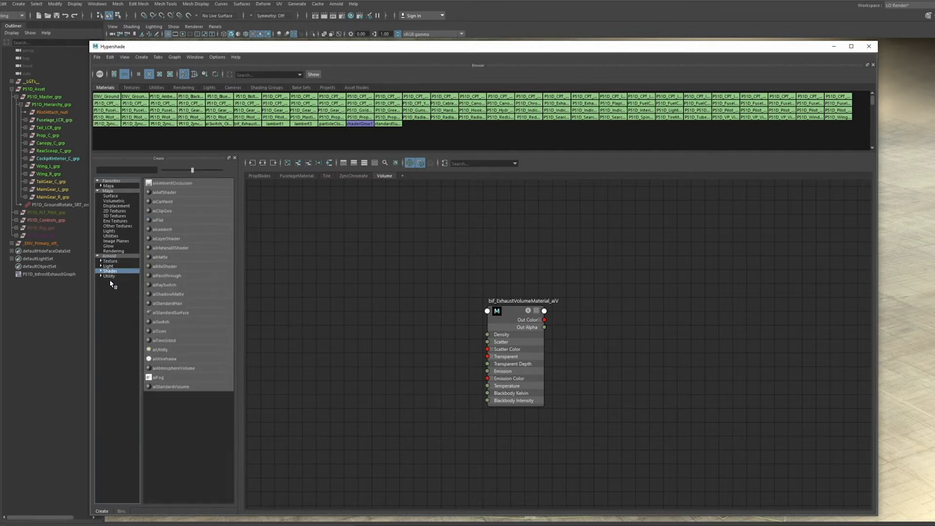
left_click(113, 277)
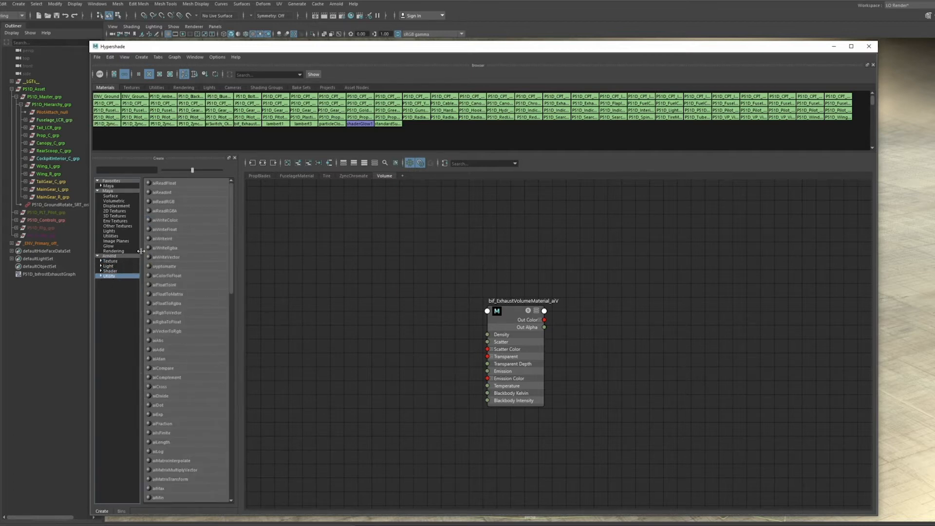
left_click(110, 256)
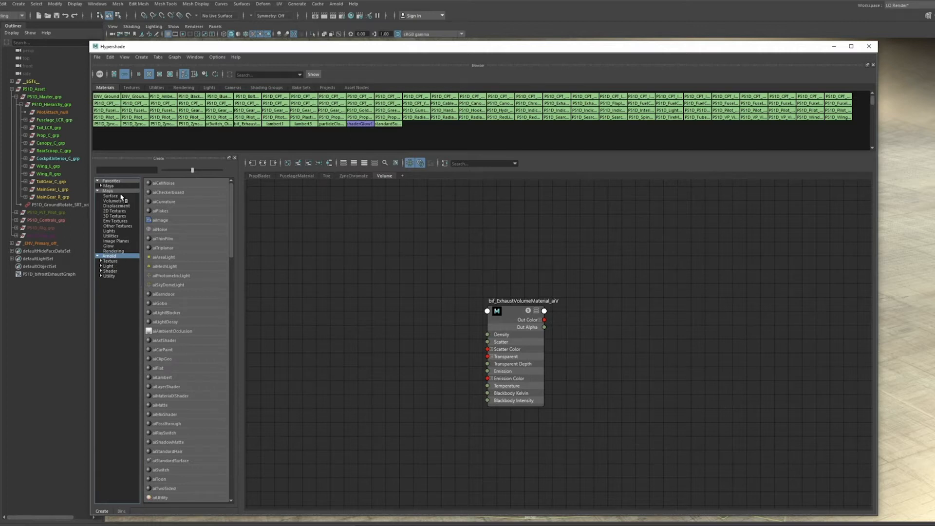
left_click(113, 192)
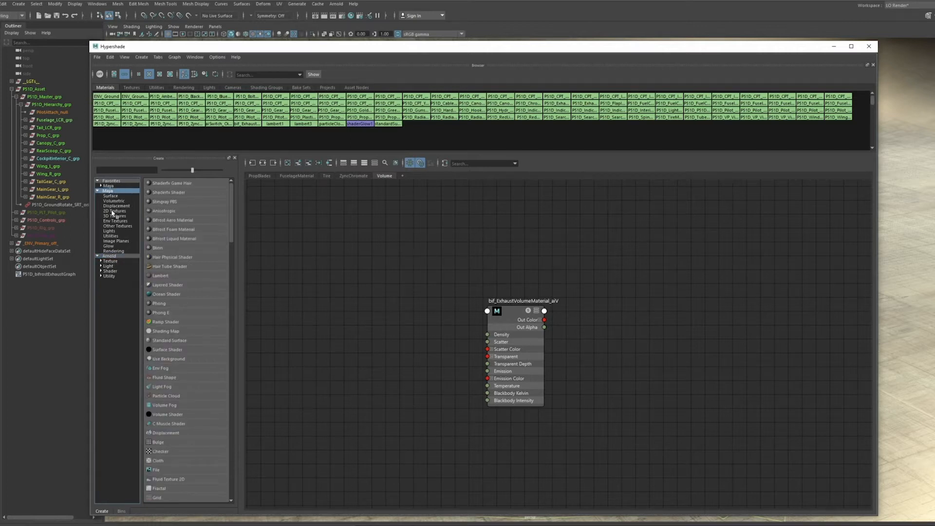
left_click(113, 256)
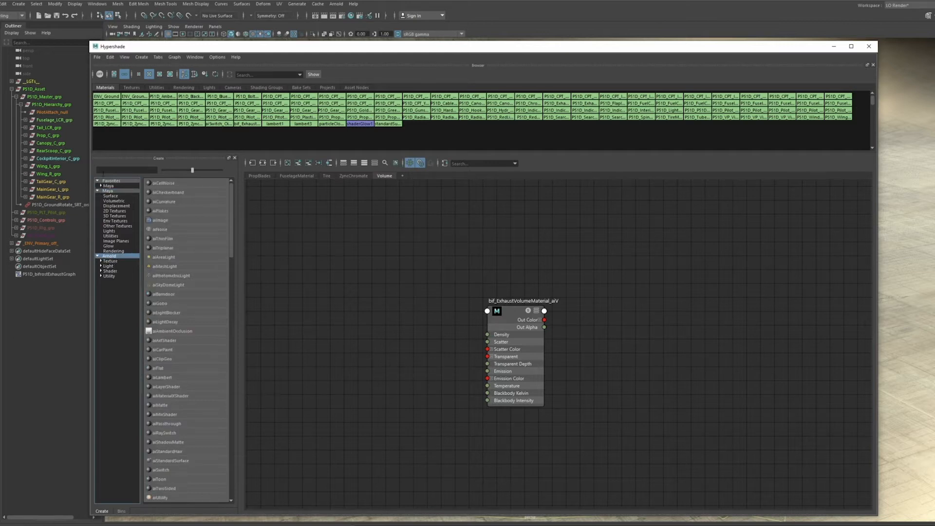
left_click(121, 512)
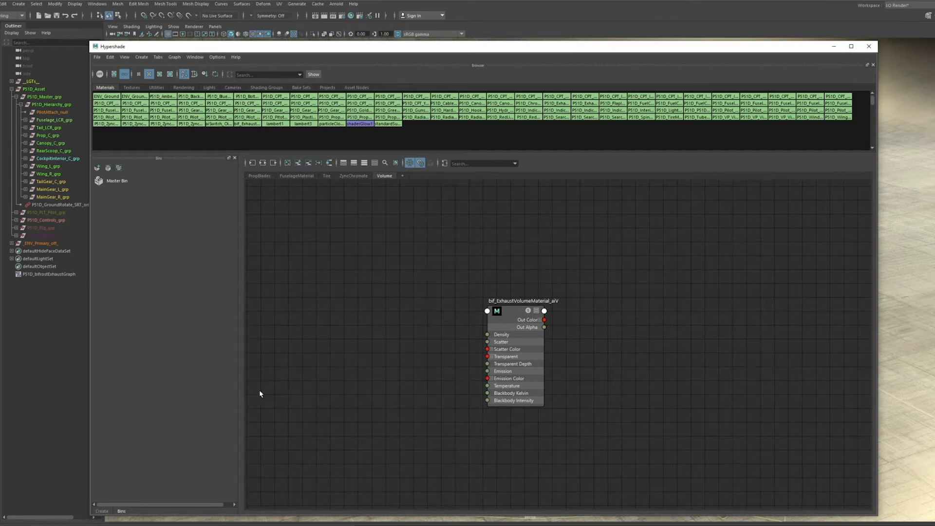
left_click(102, 511)
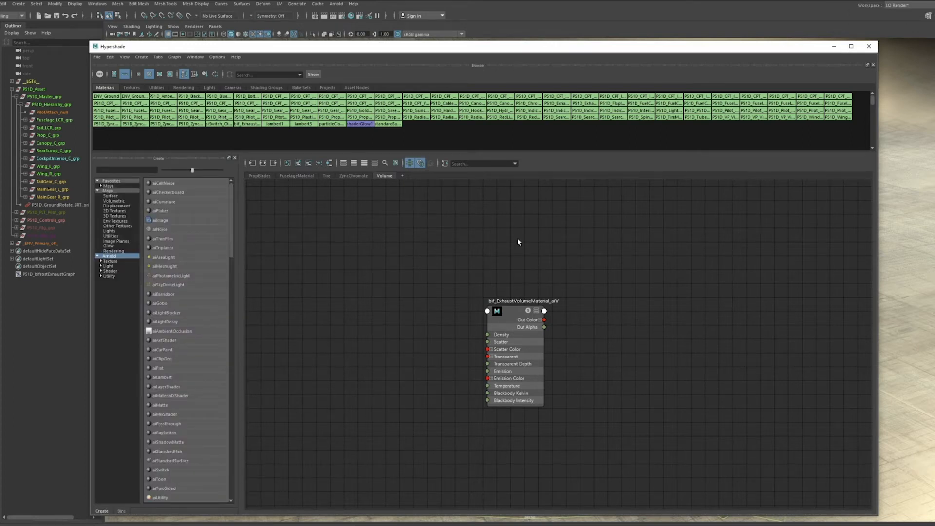
Try displaying the Hypershade materials as icon swatches, and return to the names-only display.
left_click_drag(482, 45, 516, 50)
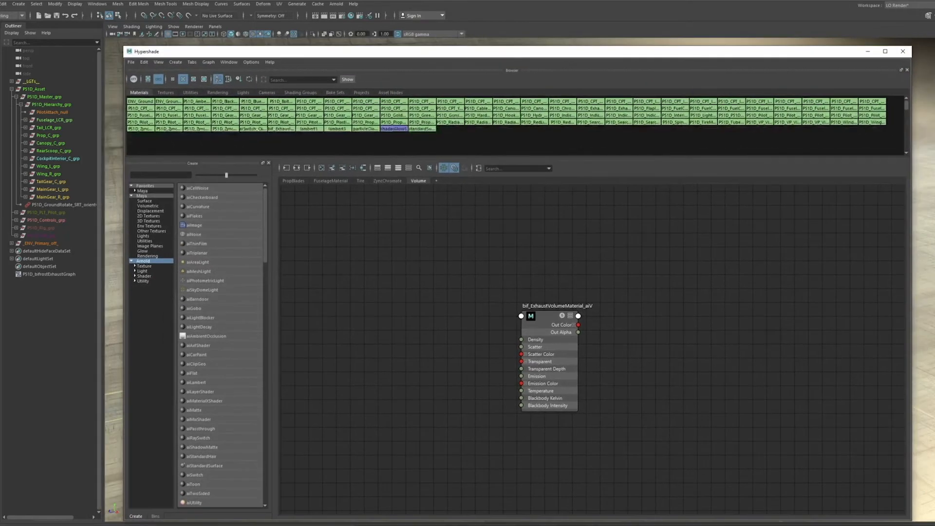
left_click(134, 80)
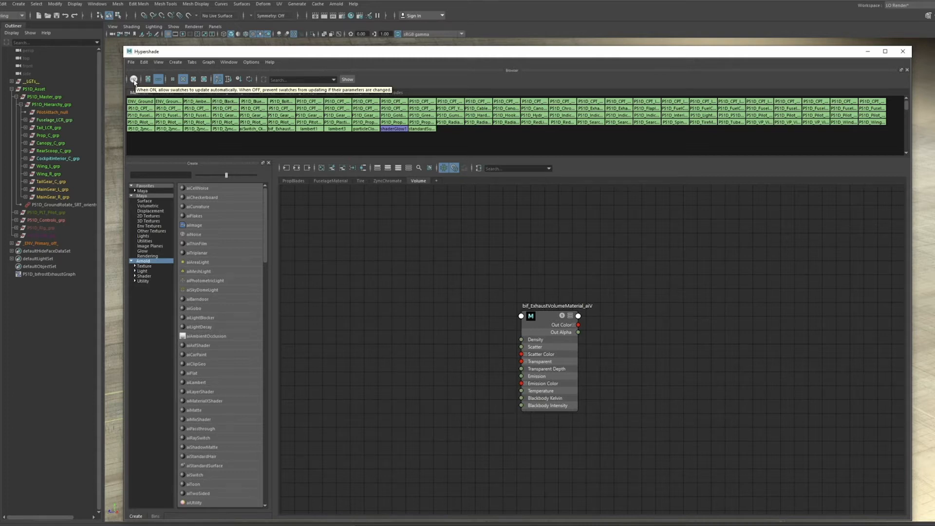
left_click(148, 79)
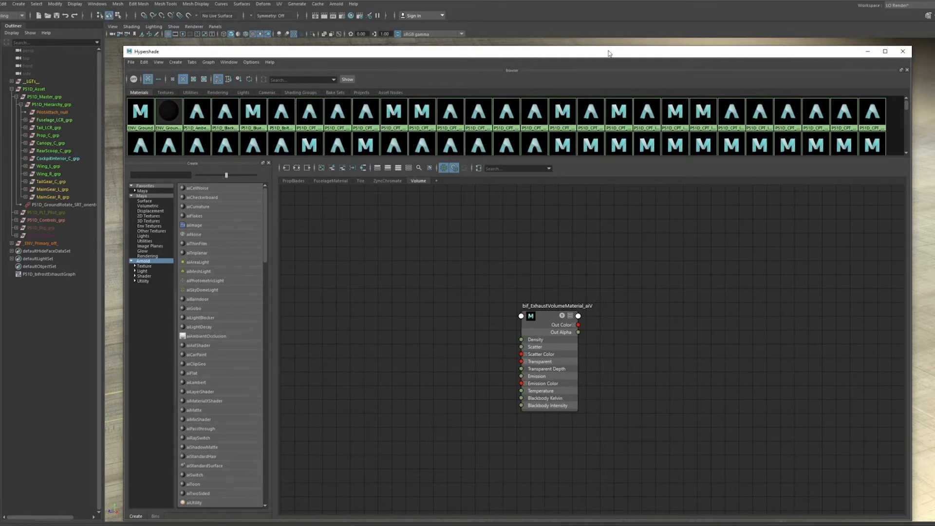
left_click_drag(613, 55, 611, 52)
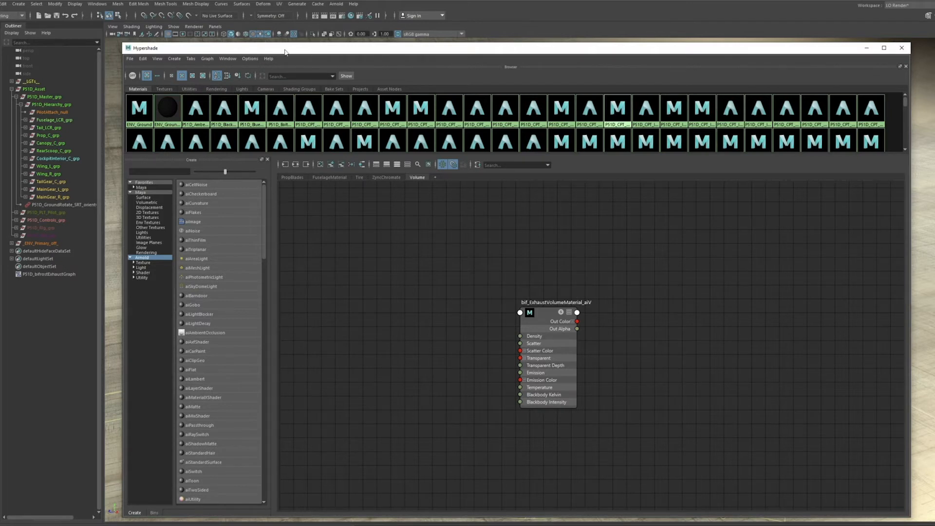
mouse_move(306, 53)
left_mouse_down()
mouse_move(293, 55)
mouse_move(319, 59)
left_mouse_up()
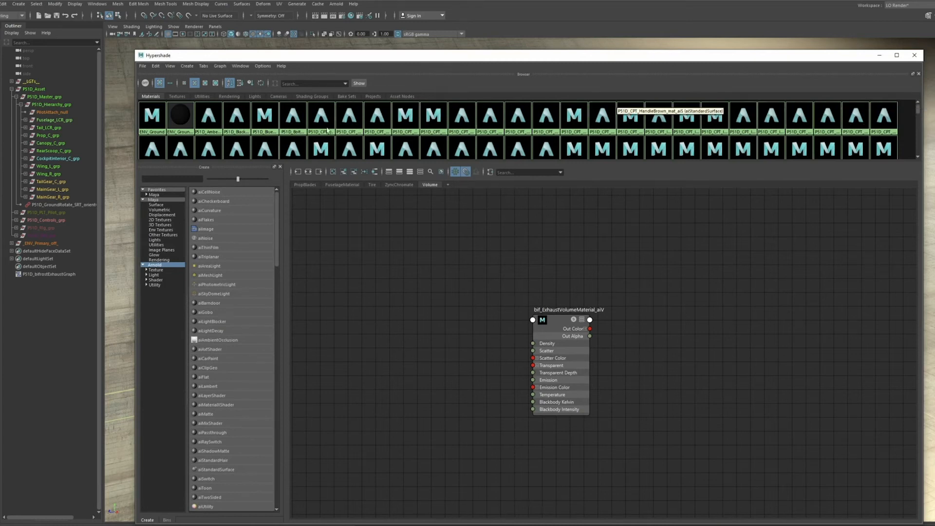
left_click(170, 83)
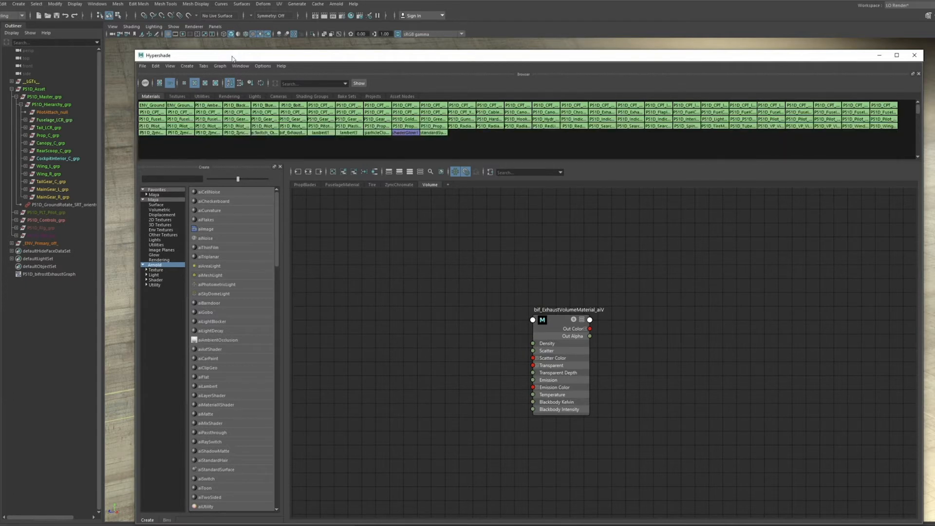
Enlarge the Hypershade window and its material browser, showing the materials at the extra-large swatch size with full names.
left_click_drag(232, 58, 169, 30)
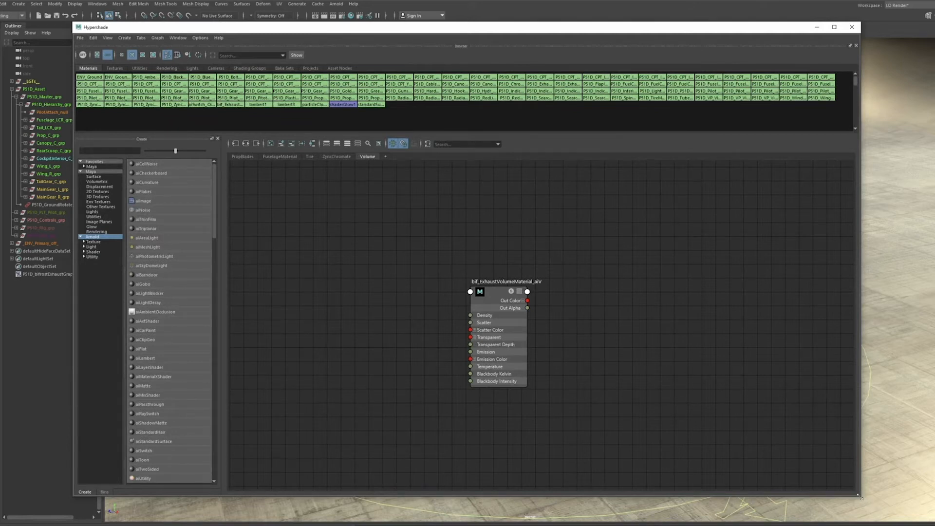
left_click_drag(919, 523, 934, 525)
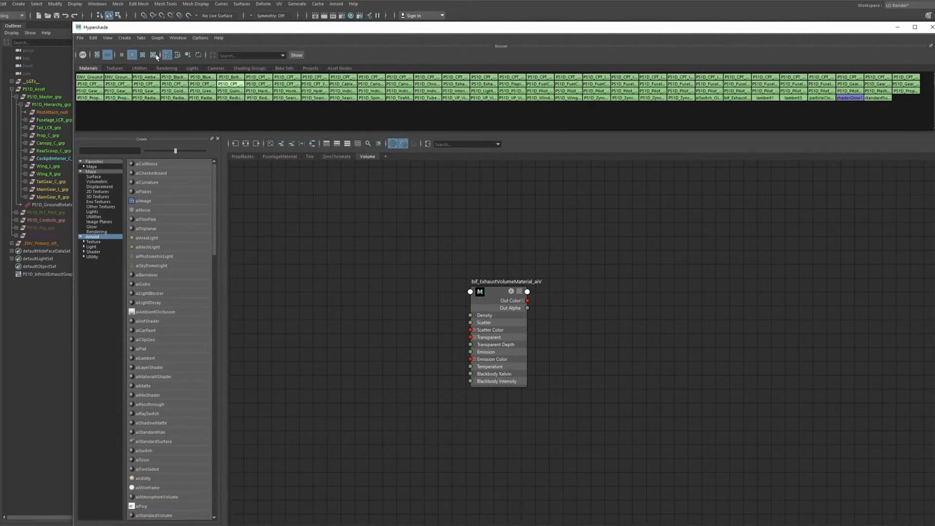
left_click(153, 54)
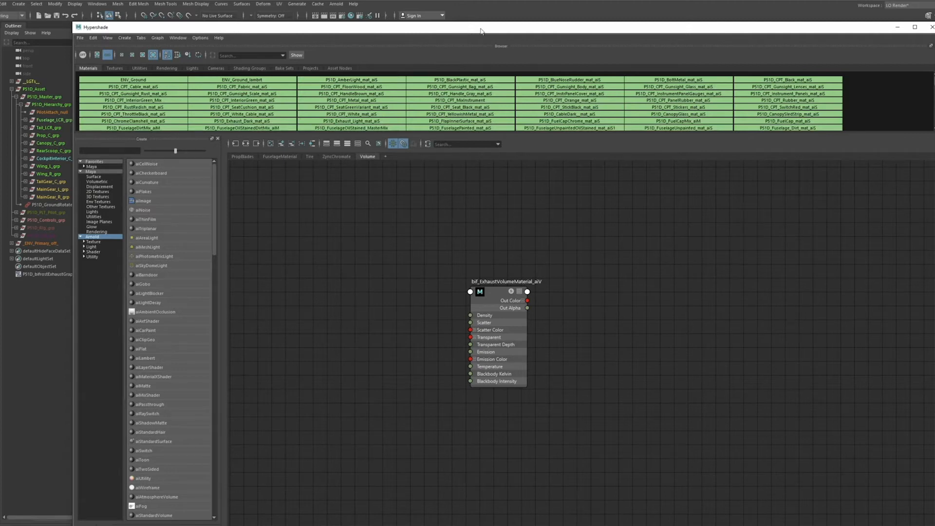
left_click_drag(480, 32, 480, 29)
left_click_drag(609, 134, 602, 199)
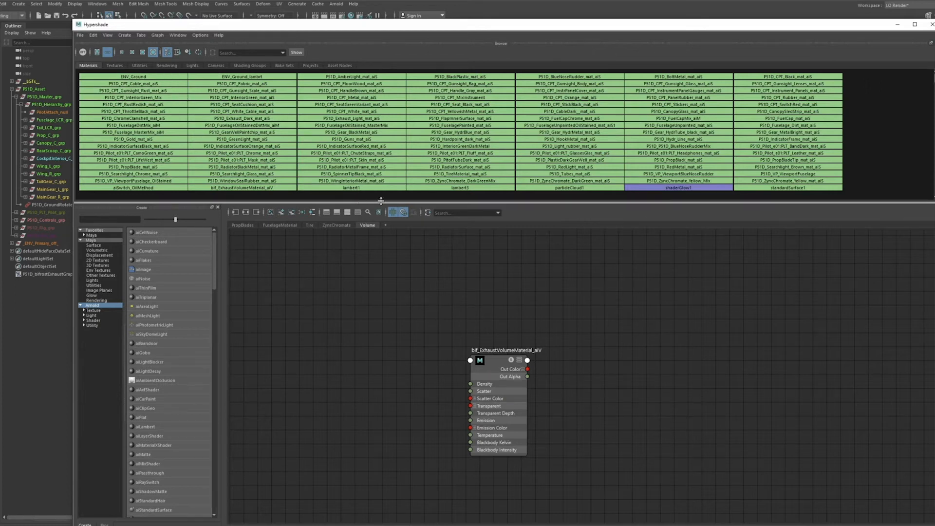
left_click_drag(378, 202, 378, 201)
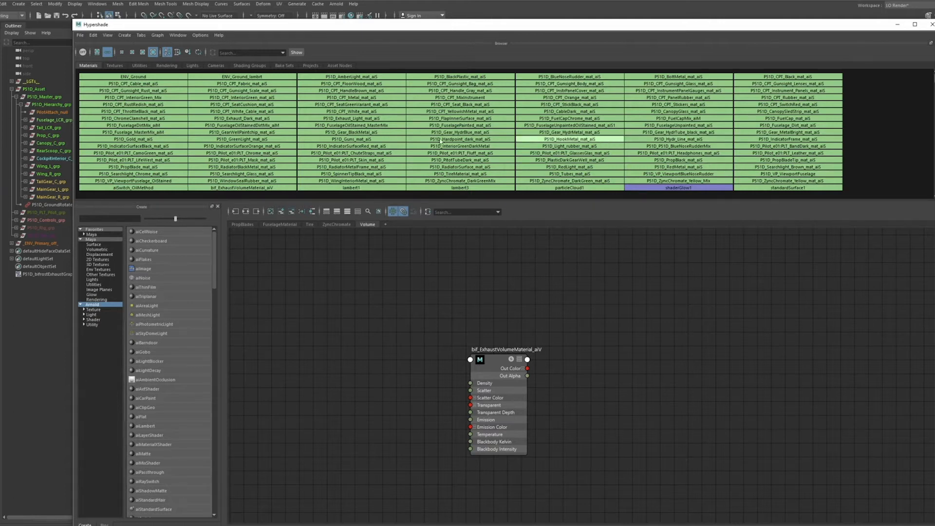
Select the listed materials together in the Hypershade browser, and clear the selection.
left_click_drag(868, 194, 186, 83)
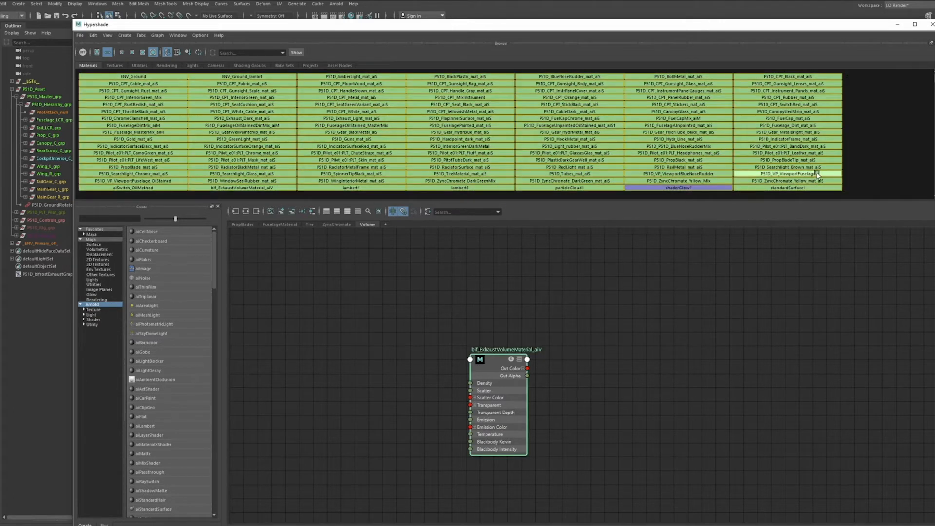
left_click(858, 120)
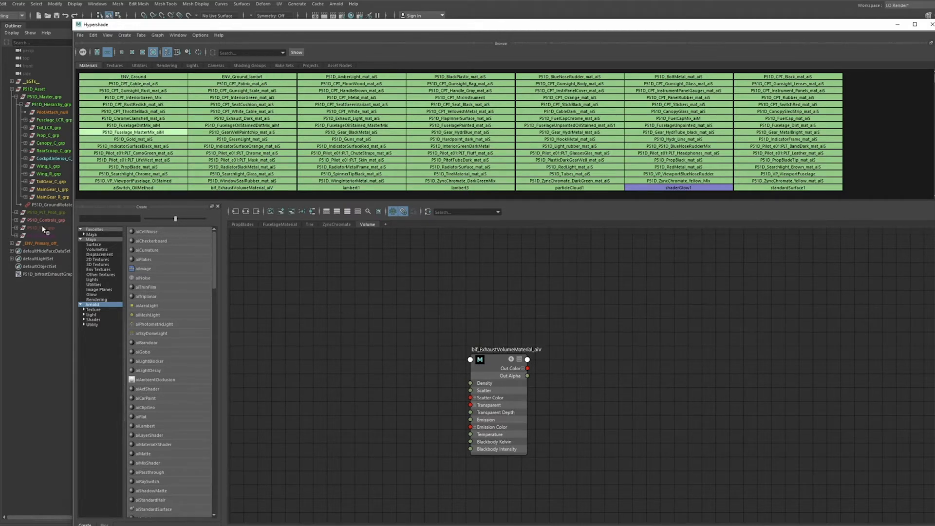
Examine which ground objects the _ENV_Primary_off_ group contains, and collapse it again.
left_click(12, 243)
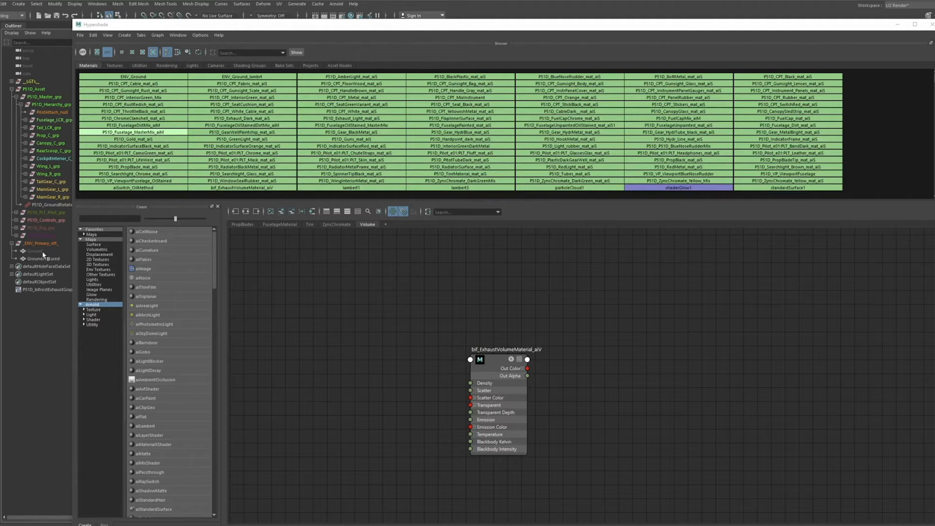
left_click(10, 244)
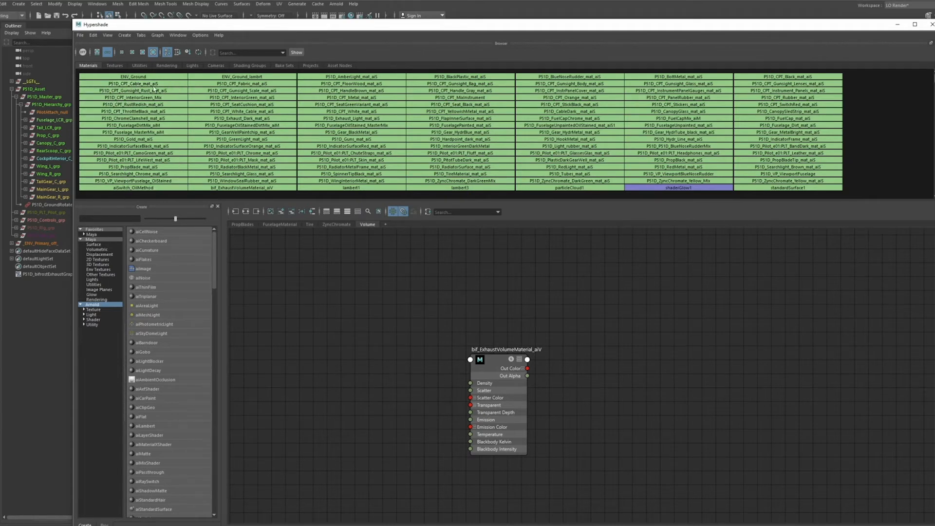
Filter the Hypershade materials with the search text *P51D*.
left_click(251, 54)
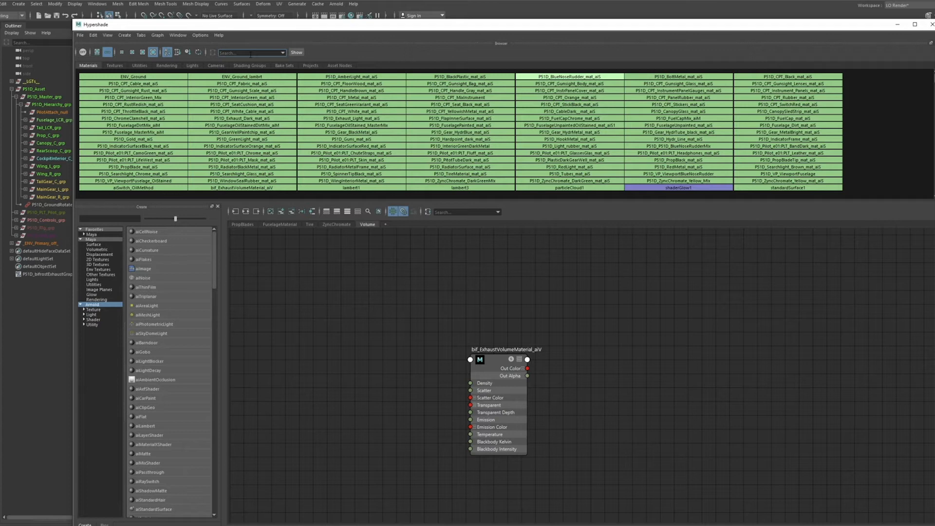
type("*P51D*")
key("Return")
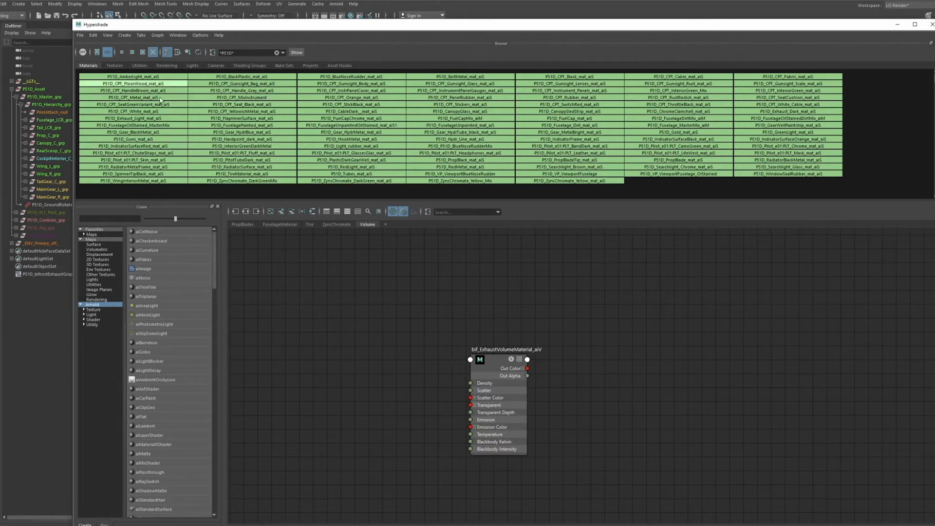
Replace the material filter with *CPT* to list only the cockpit materials.
triple_click(247, 53)
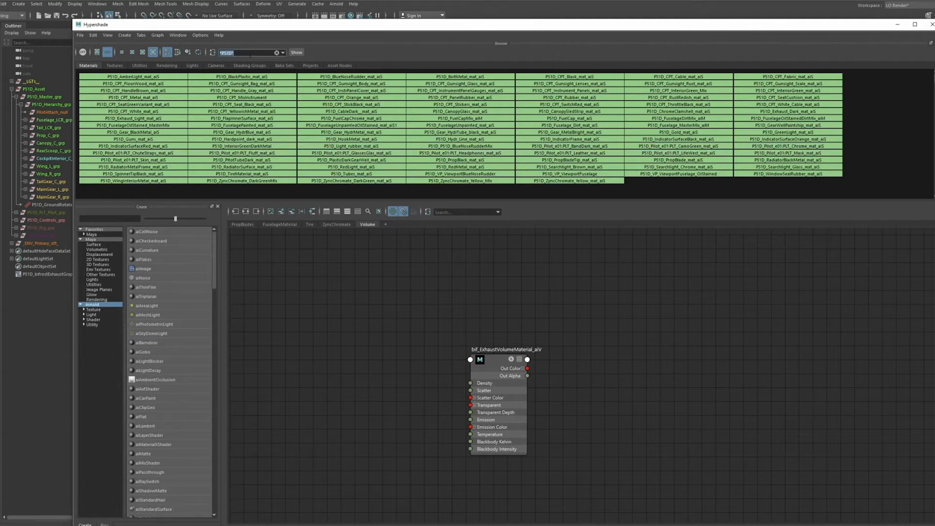
key("BackSpace")
type("*CPT*")
key("Return")
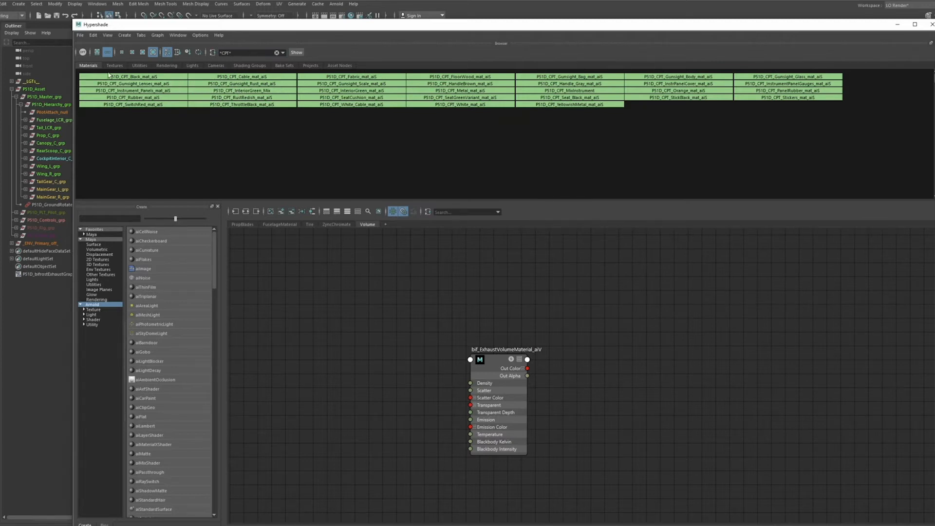
Select all the filtered CPT materials together in the browser.
left_click_drag(860, 95, 828, 73)
left_click(755, 120)
left_click_drag(118, 147, 902, 70)
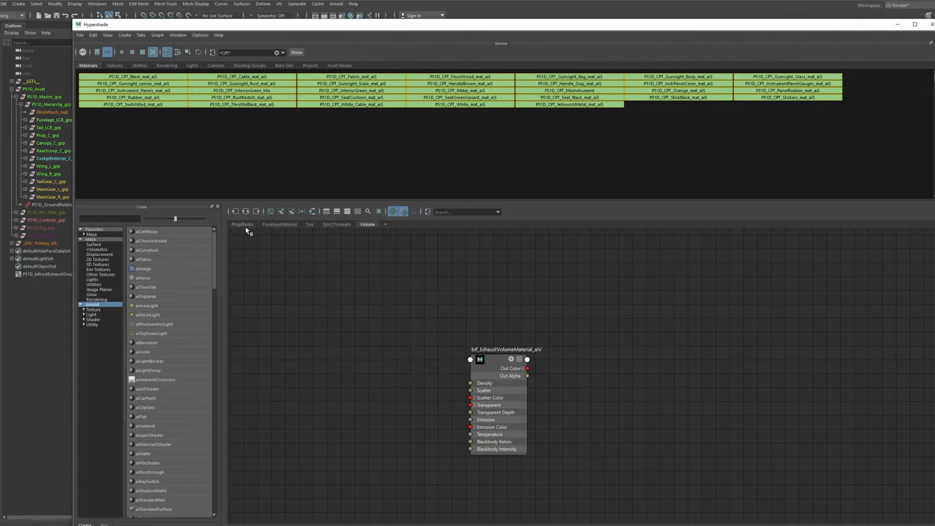
Close the Create panel beside the node graph, and move and widen the Hypershade window to give the graph more room.
left_click(218, 207)
left_click(218, 207)
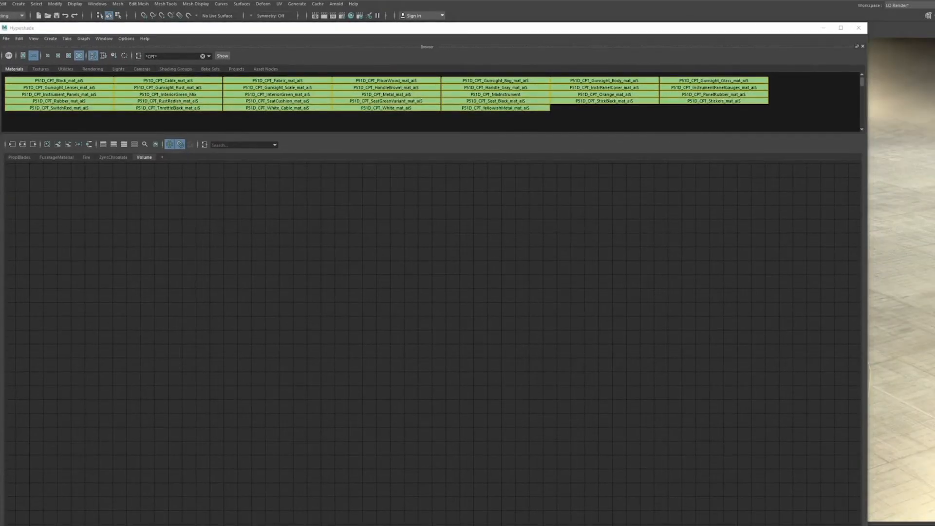
left_click_drag(537, 33, 529, 16)
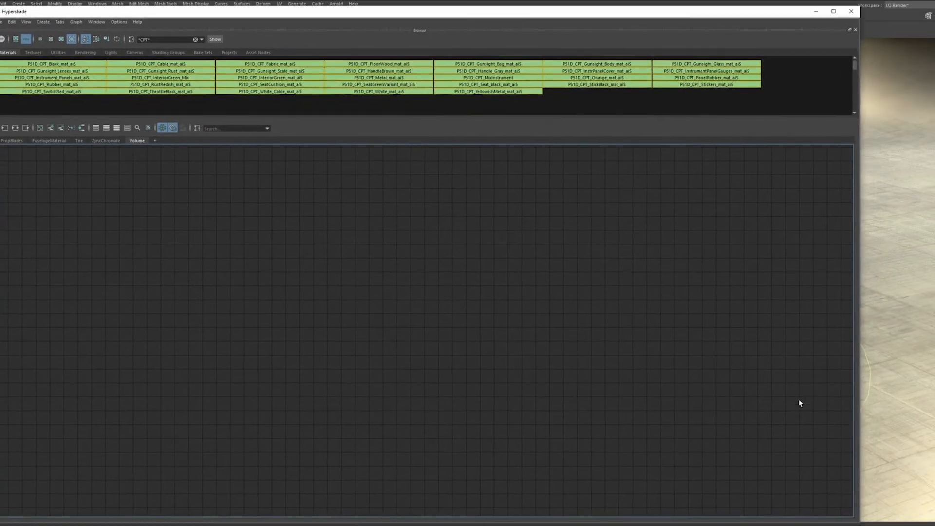
left_click_drag(860, 524, 934, 524)
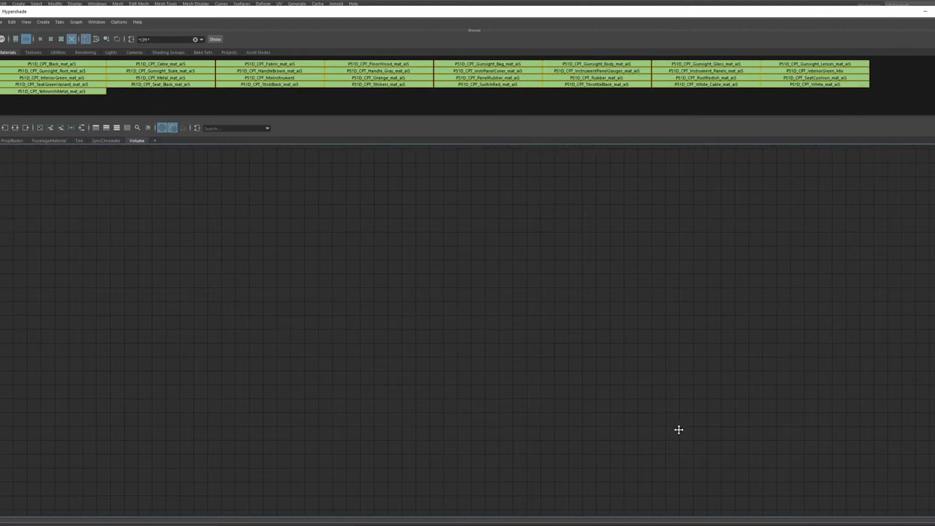
Bring the bif_ExhaustVolumeMaterial_aiV node into view in the Volume graph and examine its attributes.
scroll(620, 365, "down", 5)
scroll(595, 300, "up", 7)
middle_click_drag(607, 252, 578, 121, "alt")
scroll(693, 341, "down", 5)
middle_click_drag(694, 303, 600, 351, "alt")
middle_click_drag(387, 319, 368, 251, "alt")
scroll(563, 321, "up", 3)
left_click_drag(493, 282, 355, 251)
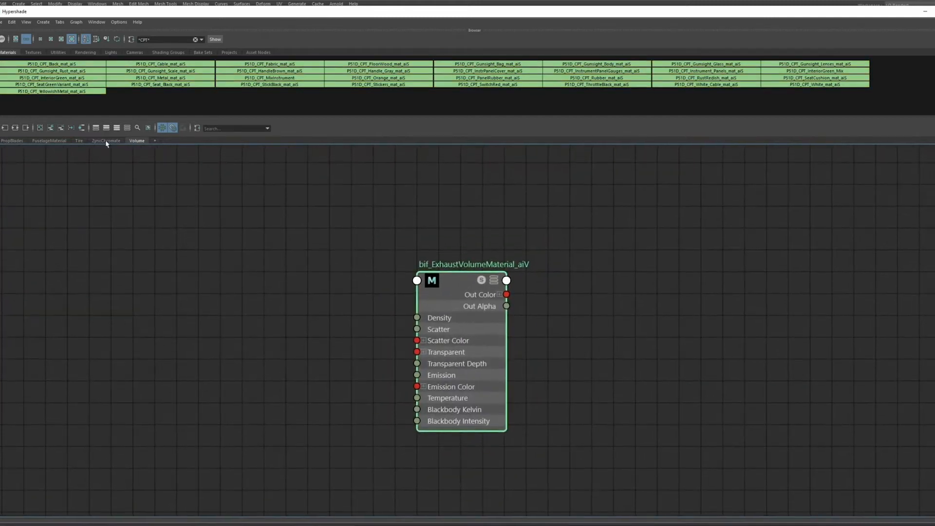
Look through the saved ZyncChromate, Tire and PropBlades node graphs.
left_click(103, 142)
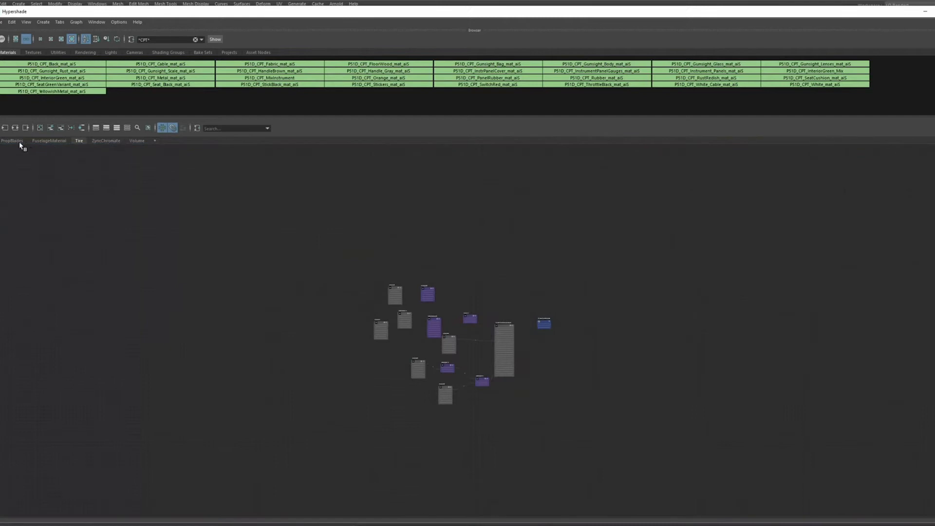
left_click(55, 141)
left_click(19, 142)
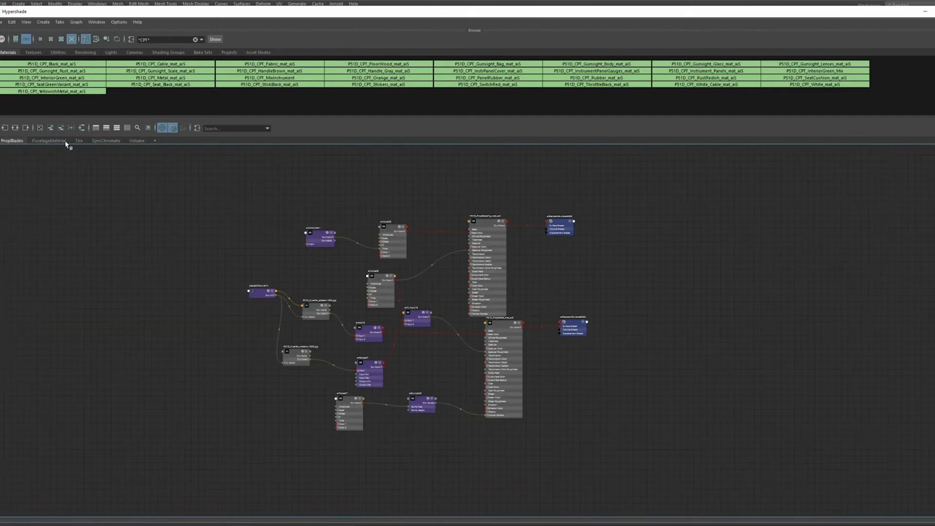
left_click(77, 142)
left_click(107, 141)
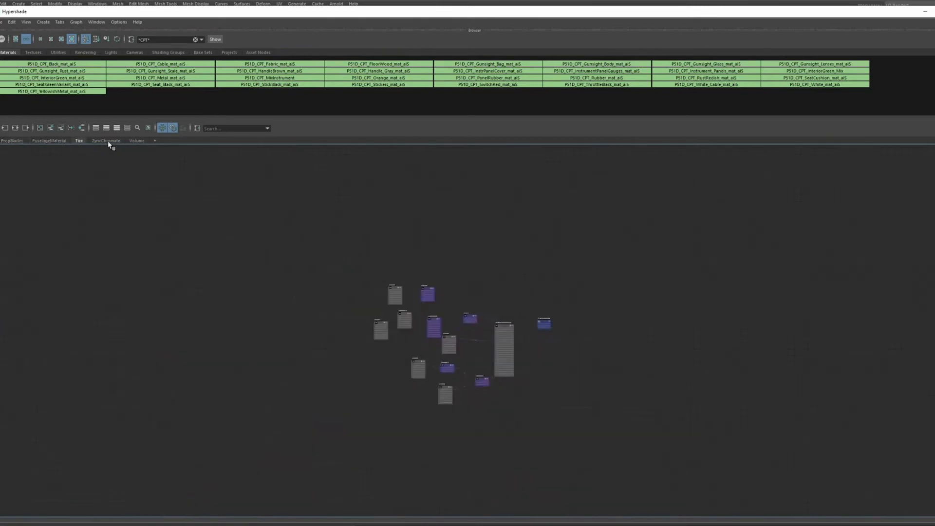
Open the FuselageMaterial graph and examine how its textures, utility nodes, materials and shading groups are laid out and connected.
left_click(48, 141)
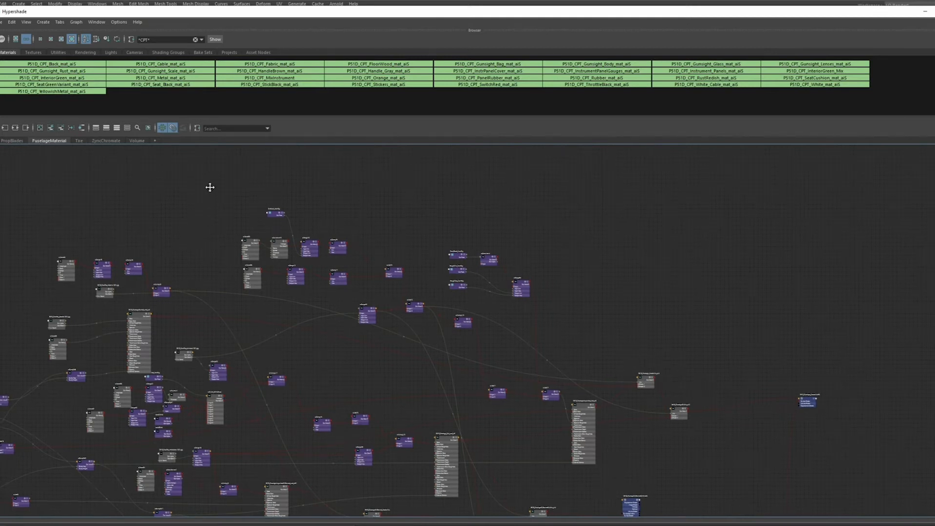
scroll(351, 254, "down", 5)
scroll(422, 289, "up", 2)
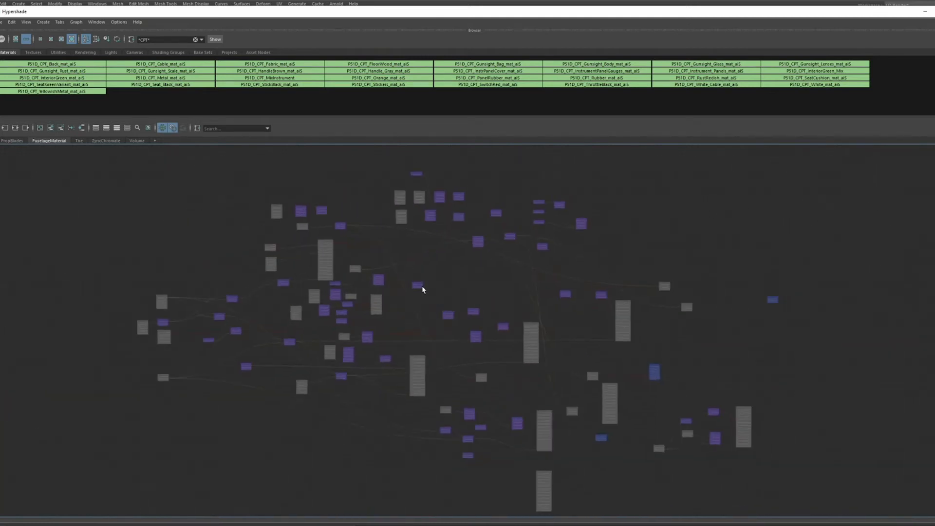
scroll(469, 260, "up", 3)
scroll(466, 259, "down", 5)
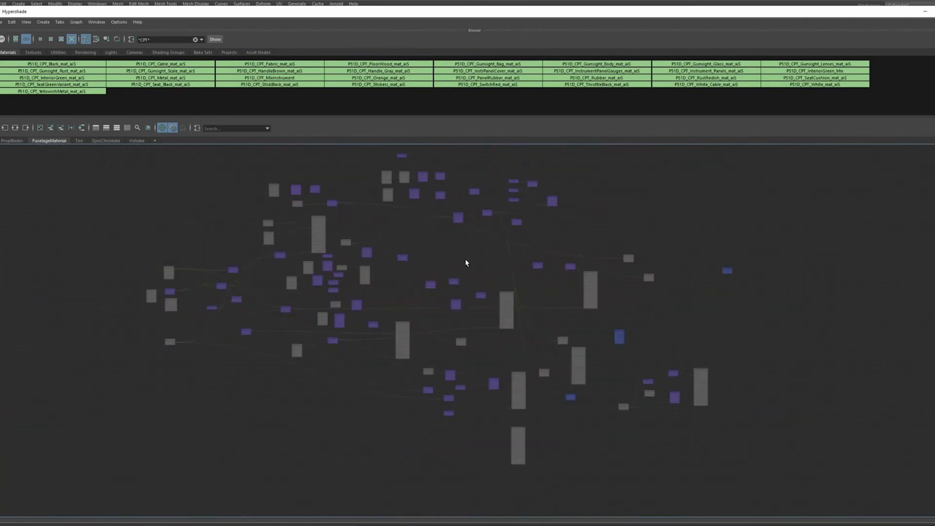
scroll(447, 282, "up", 3)
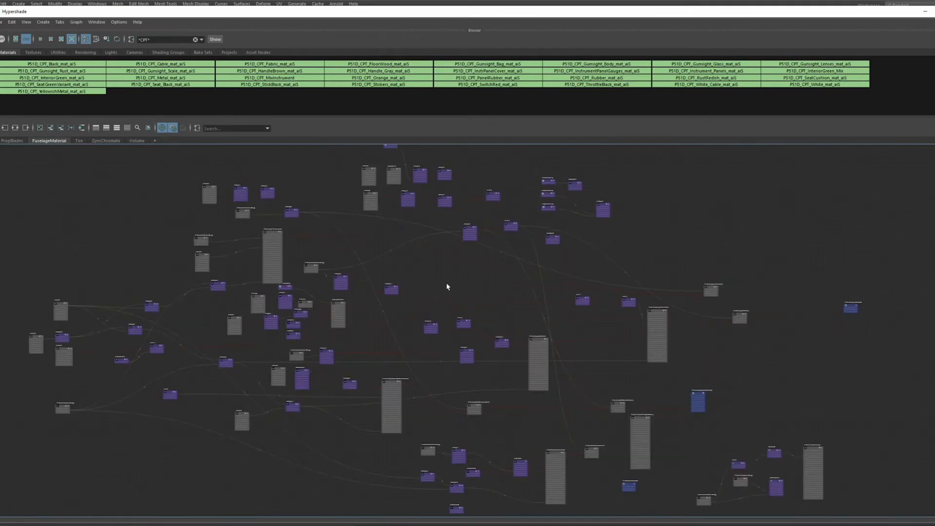
middle_click_drag(453, 280, 457, 320, "alt")
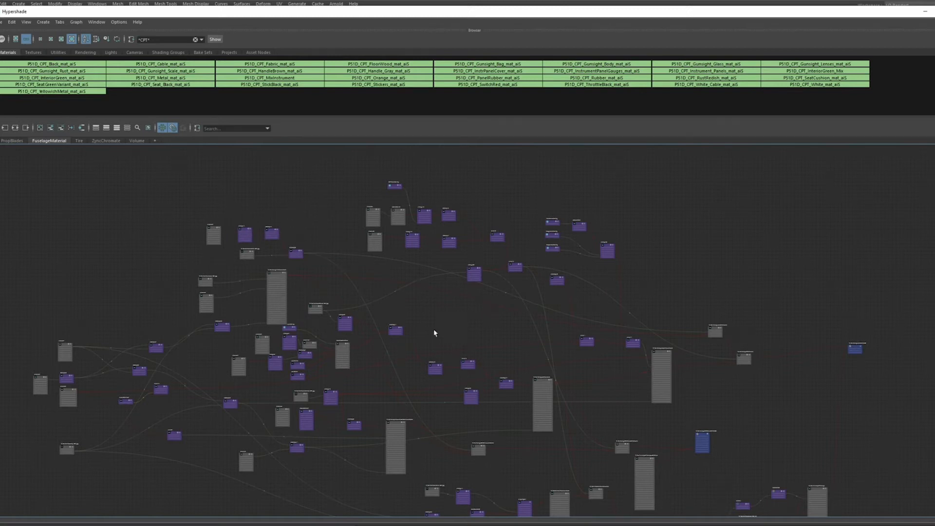
middle_click_drag(434, 330, 452, 281, "alt")
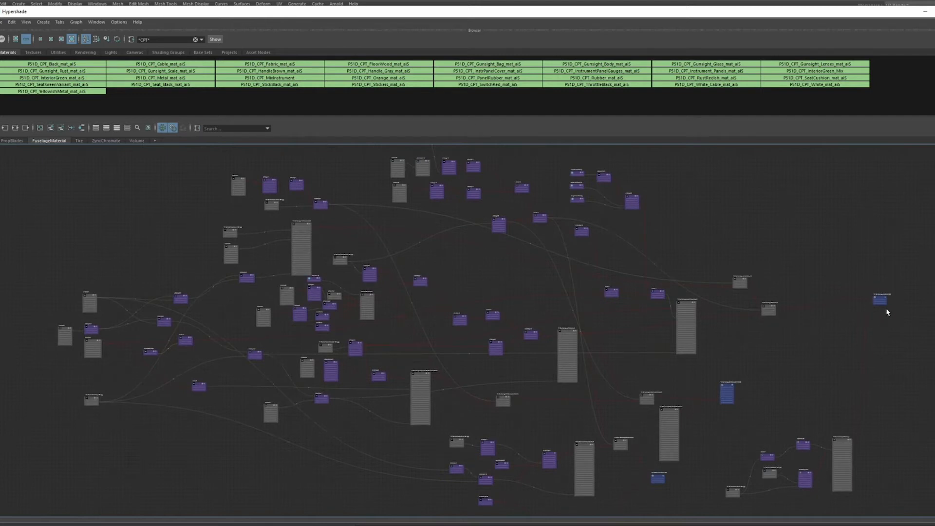
middle_click_drag(697, 240, 778, 339, "alt")
scroll(353, 276, "up", 4)
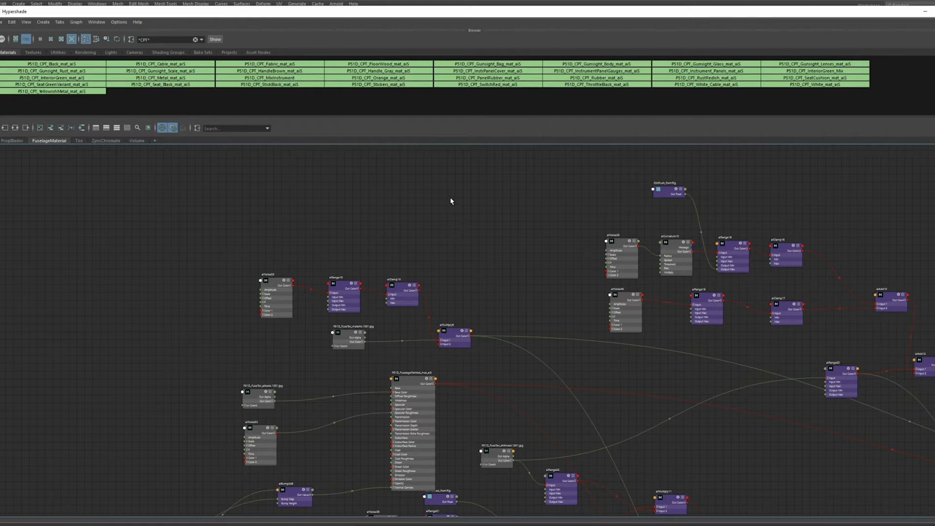
right_click_drag(566, 250, 497, 250, "alt")
middle_click_drag(690, 334, 489, 267, "alt")
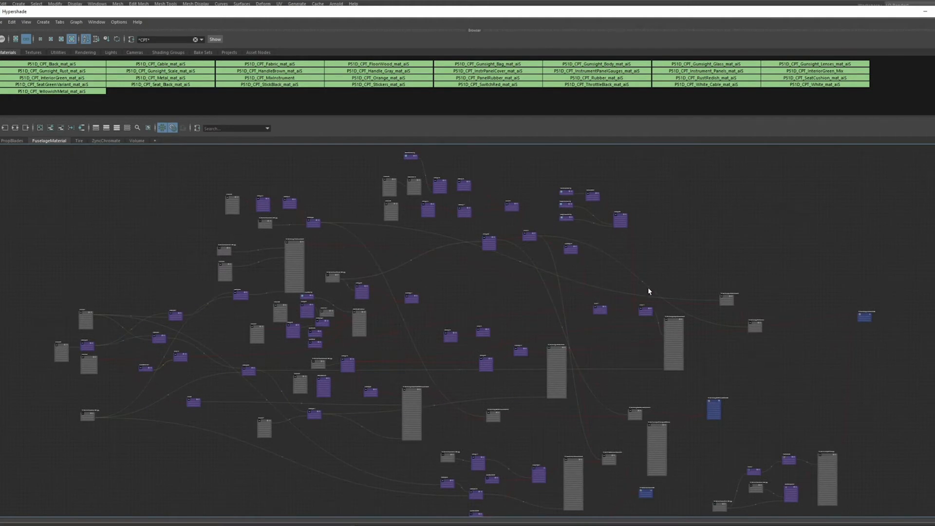
middle_click_drag(695, 225, 716, 188, "alt")
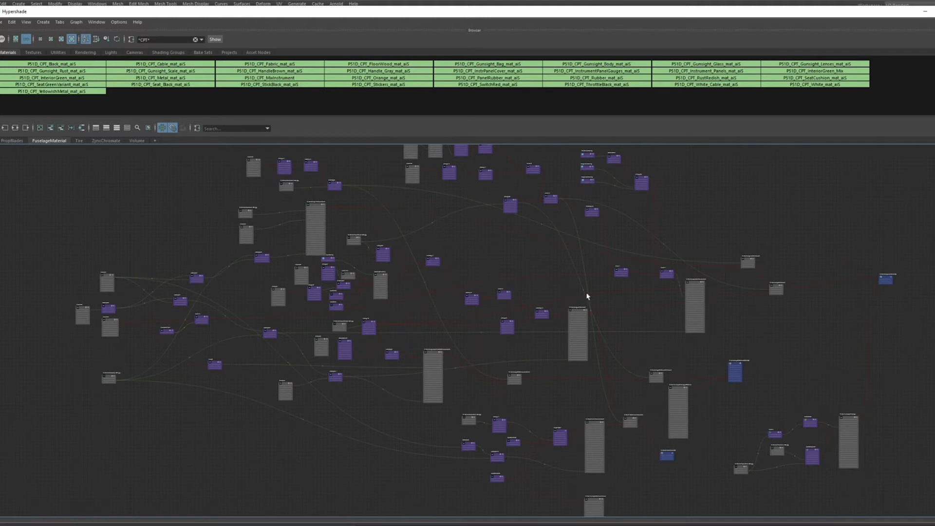
middle_click_drag(515, 232, 507, 302, "alt")
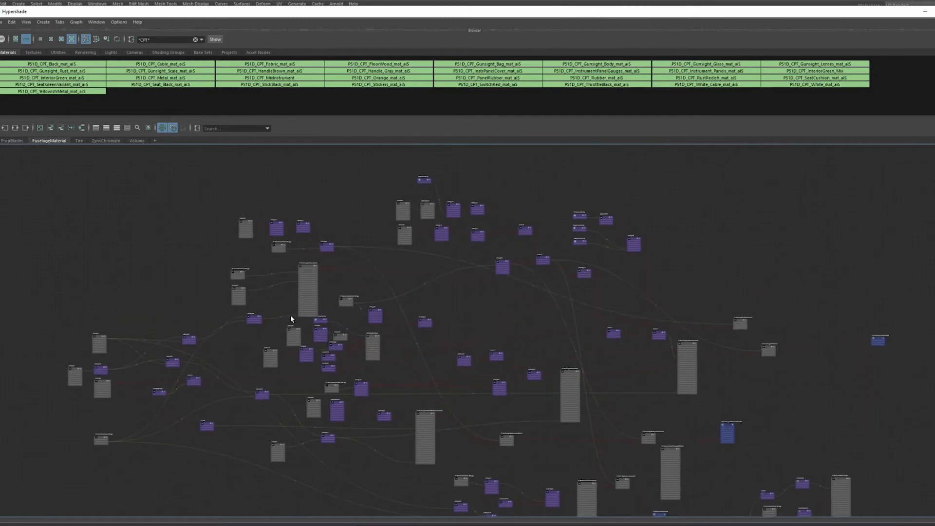
middle_click_drag(505, 318, 490, 341, "alt")
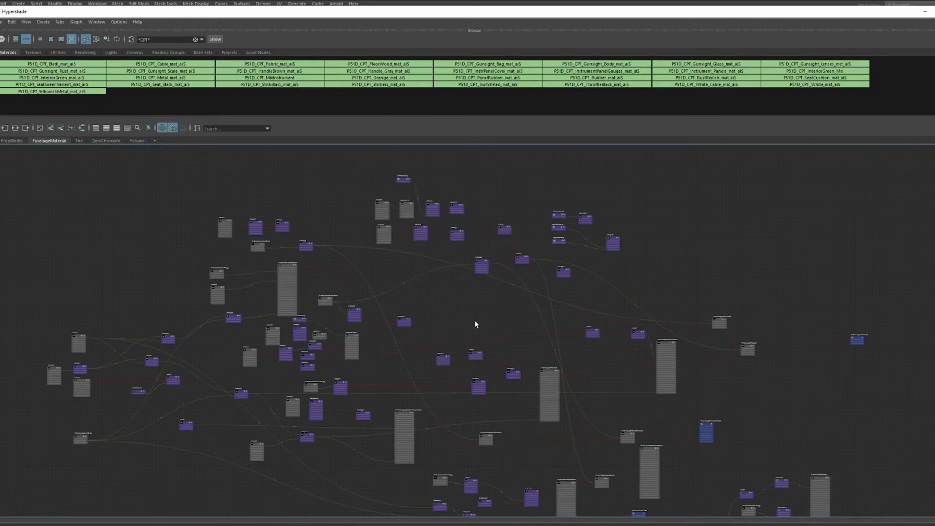
middle_click_drag(476, 324, 448, 342, "alt")
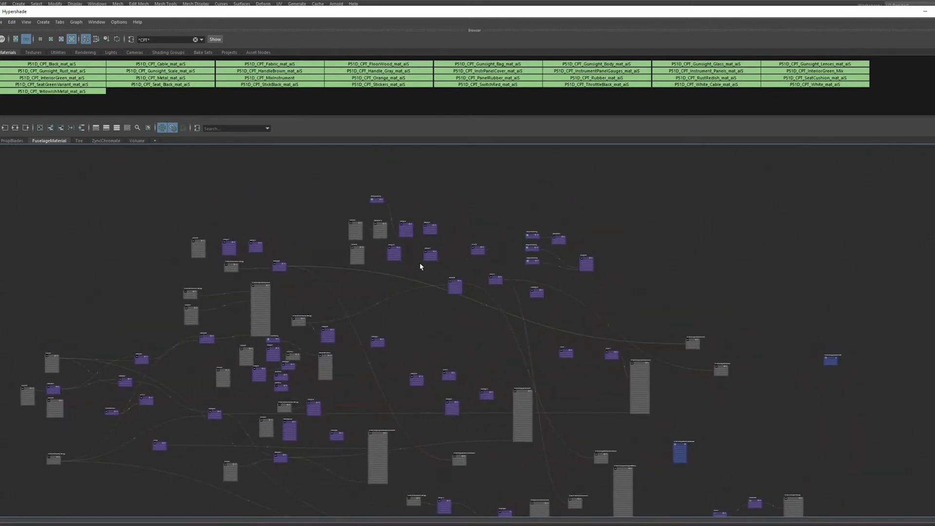
scroll(422, 266, "up", 2)
middle_click_drag(696, 244, 794, 292, "alt")
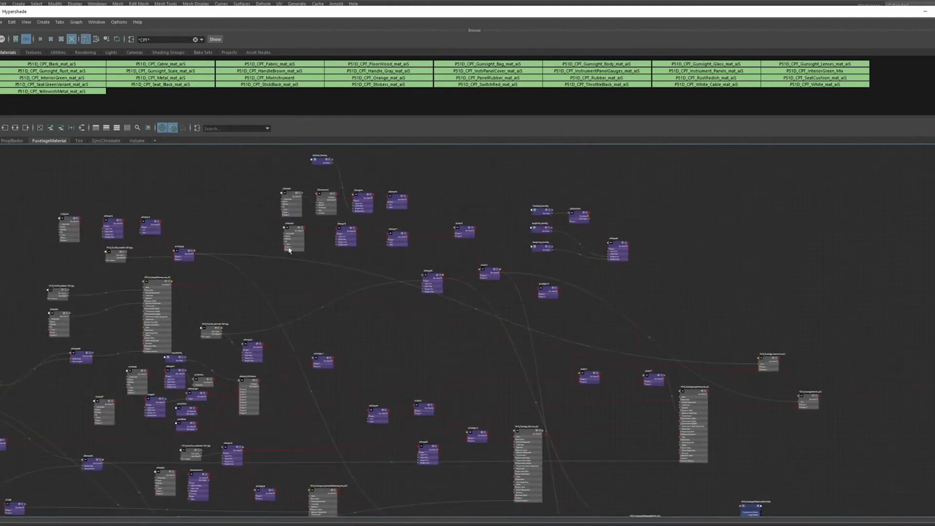
middle_click_drag(289, 250, 381, 306, "alt")
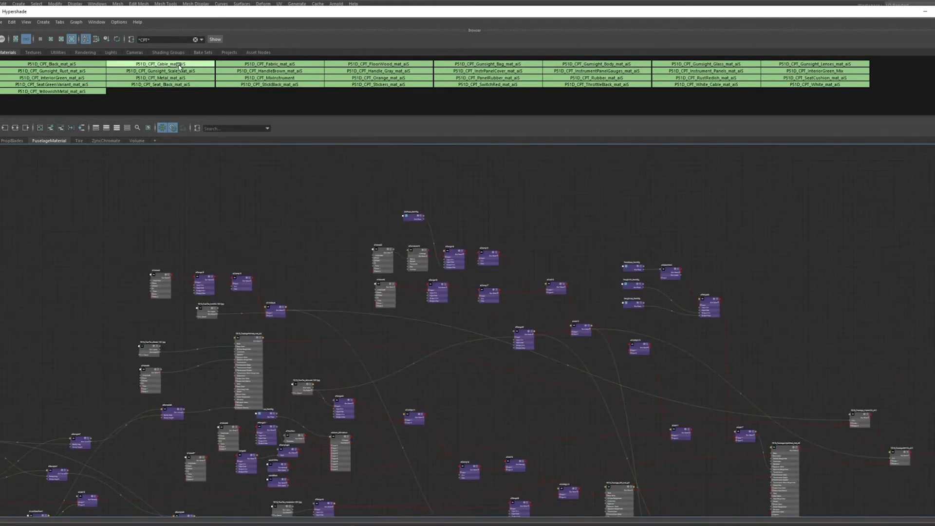
Create a new, empty node graph named Cockpit.
left_click(155, 141)
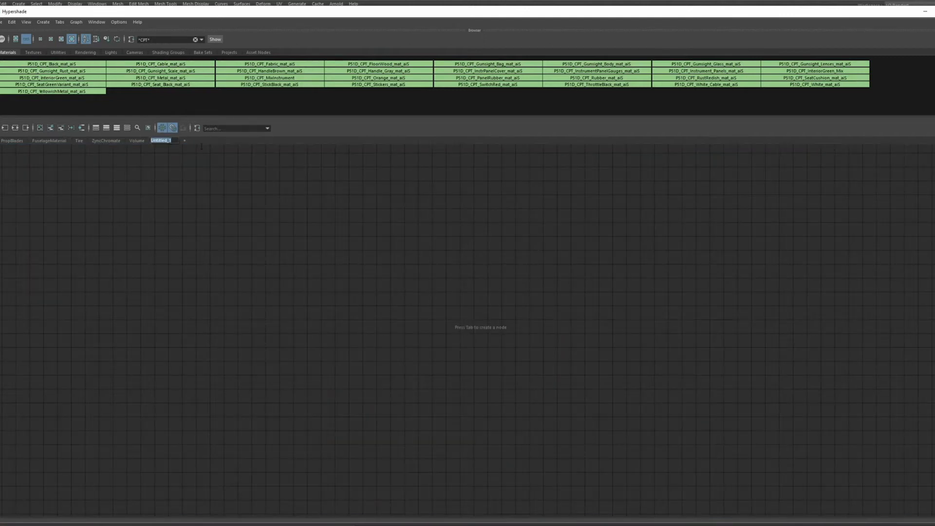
type("Cockpit")
key("Return")
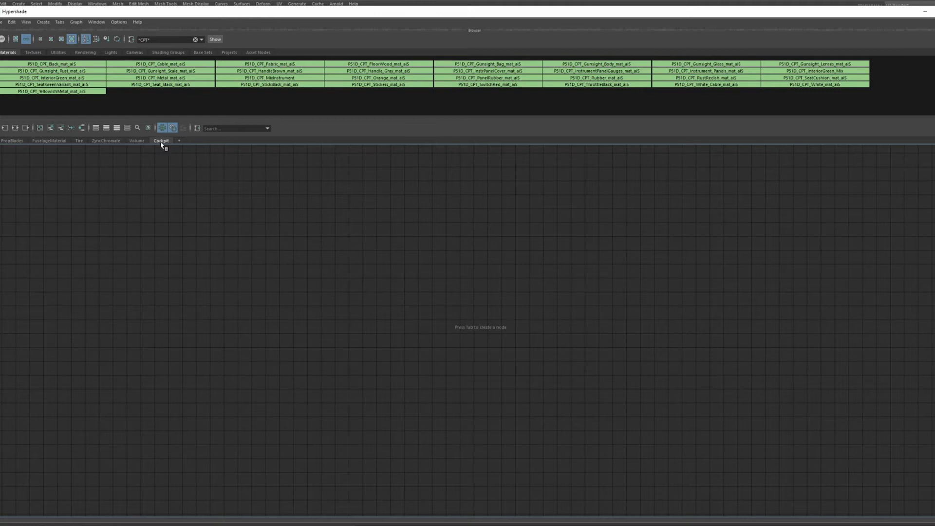
Select all the CPT materials in the browser and graph their shading networks in the Cockpit graph.
left_click(78, 92)
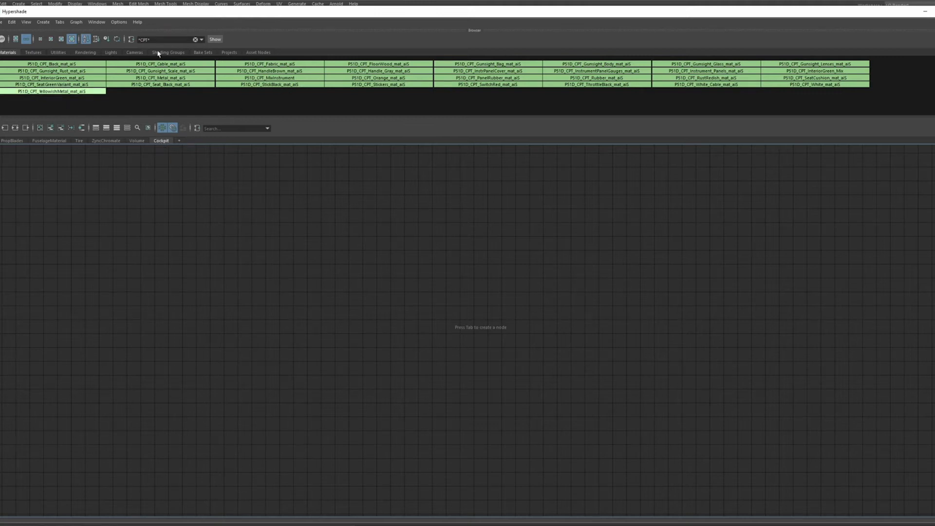
left_click_drag(52, 106, 868, 59)
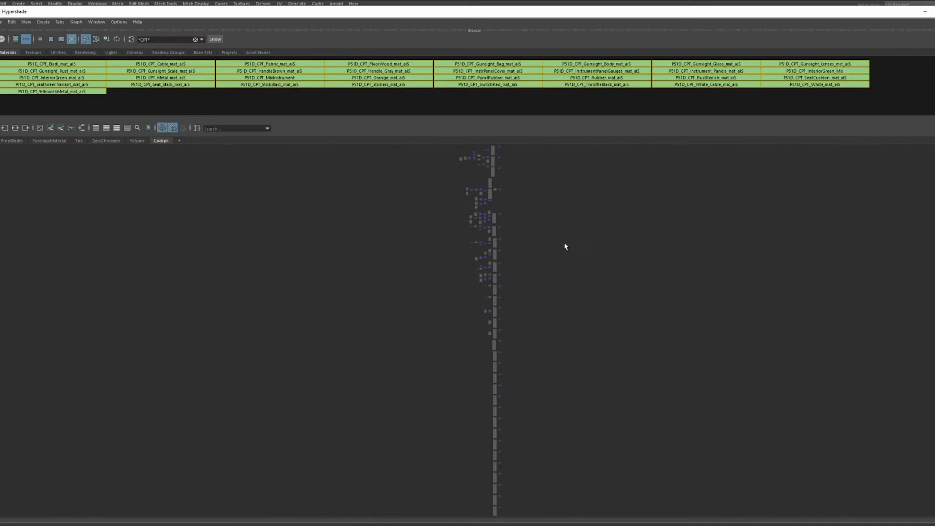
middle_click_drag(522, 190, 528, 211, "alt")
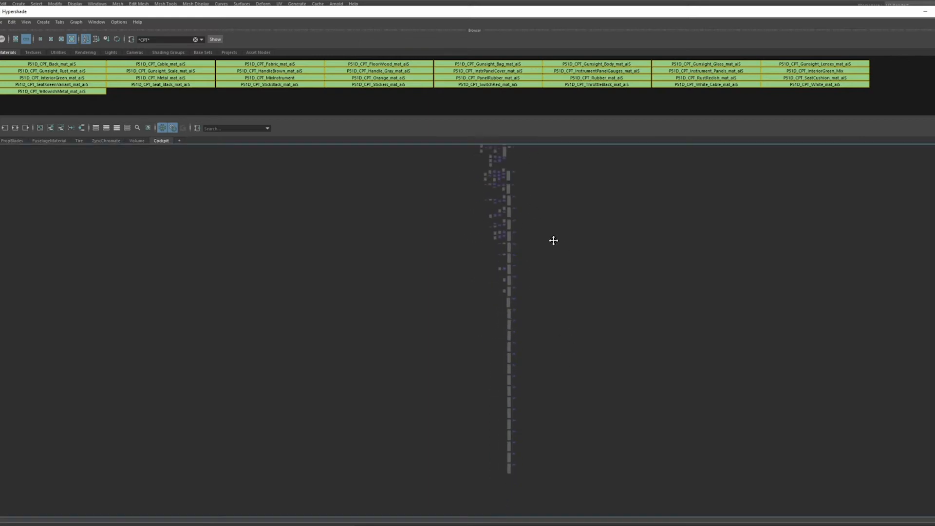
Select the lower column of standalone material nodes with their shading groups and remove them from the Cockpit graph.
left_click_drag(455, 473, 563, 258)
key("f")
scroll(502, 259, "up", 3)
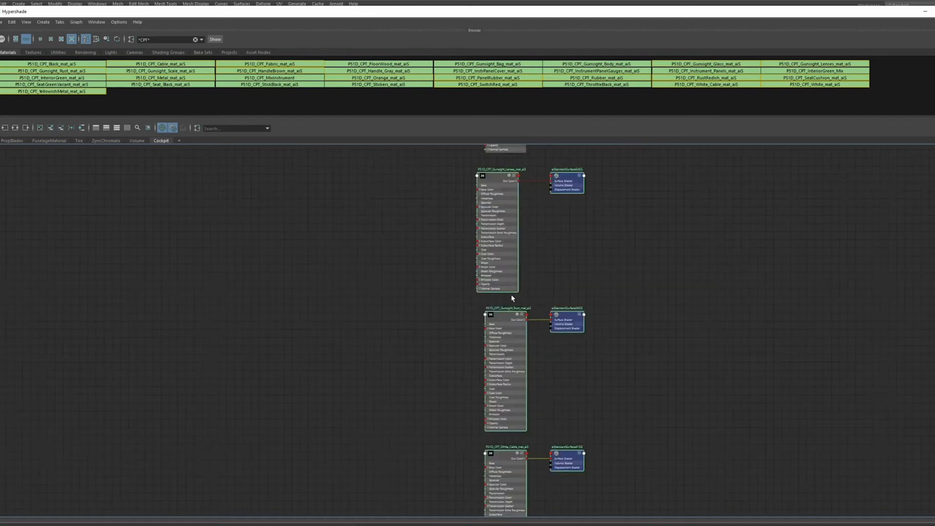
mouse_move(504, 187)
left_mouse_down()
mouse_move(494, 177)
mouse_move(654, 275)
mouse_move(520, 247)
mouse_move(486, 196)
mouse_move(539, 246)
mouse_move(438, 247)
mouse_move(482, 218)
mouse_move(433, 219)
left_mouse_up()
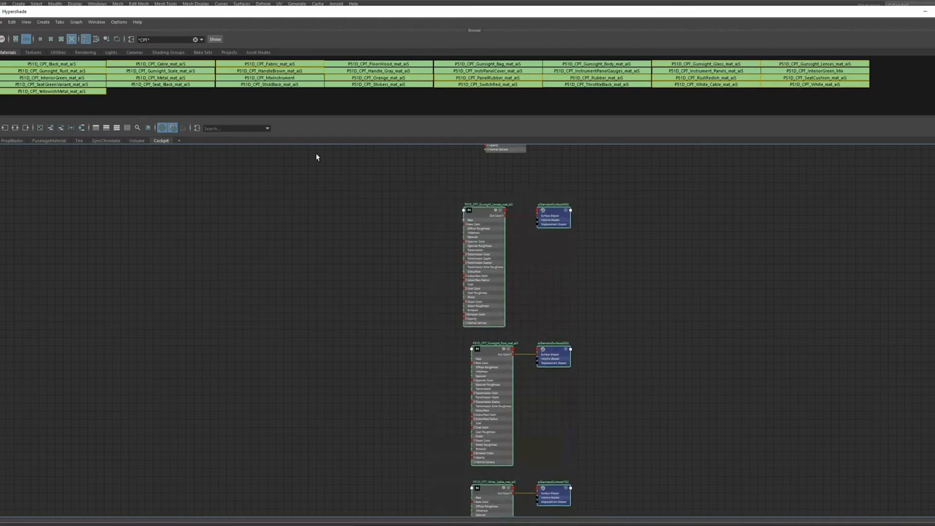
left_click(62, 128)
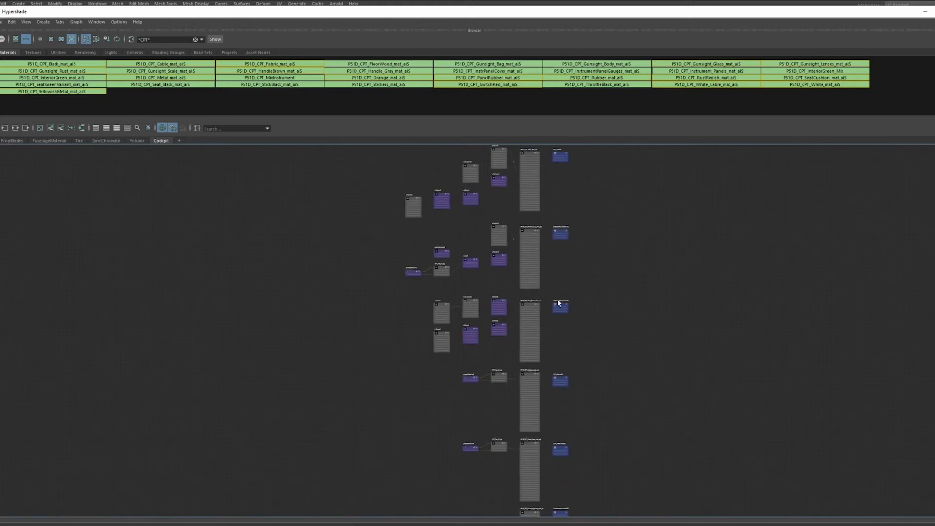
middle_click_drag(571, 297, 565, 399, "alt")
scroll(557, 388, "up", 3)
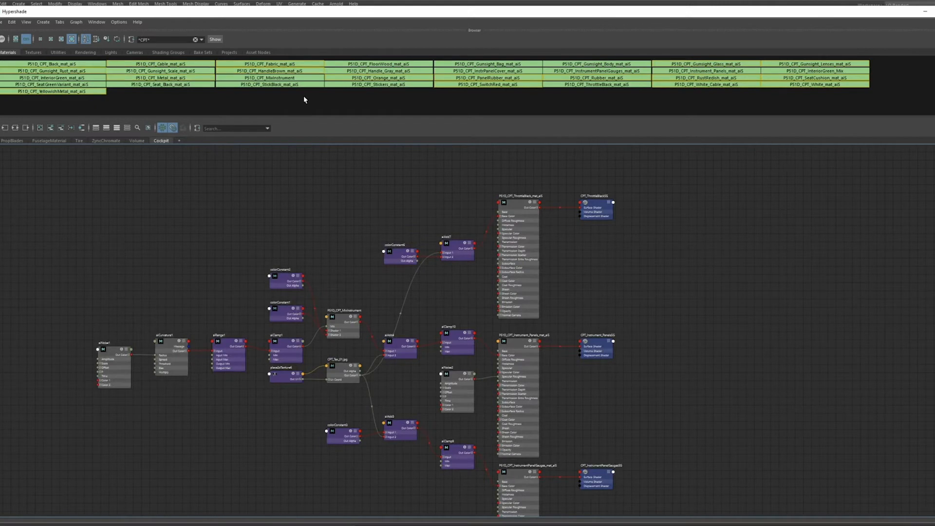
Filter the materials in the browser by *Gunsight*.
double_click(155, 40)
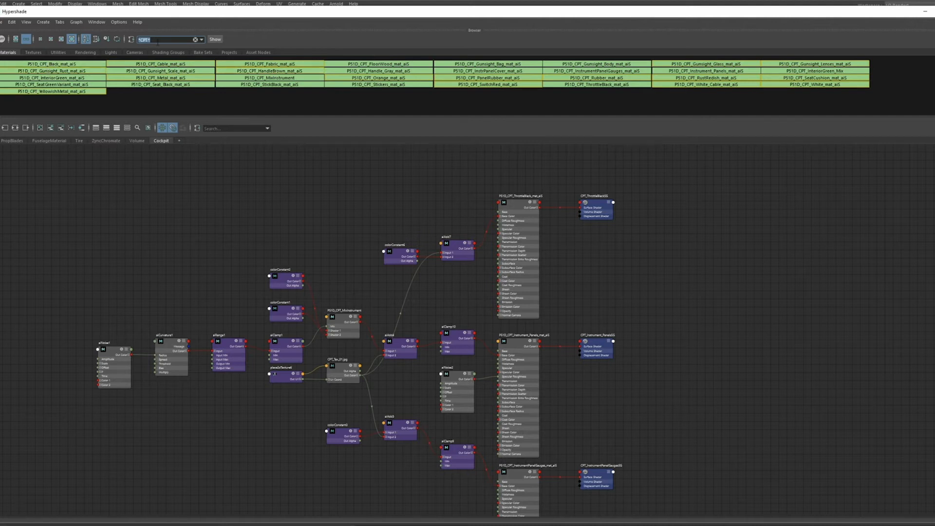
key("BackSpace")
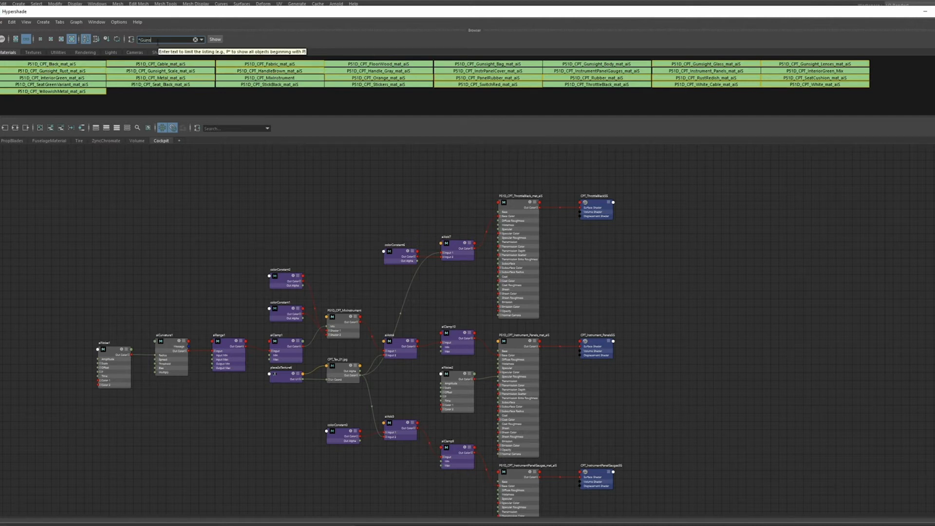
type("*Gunsight*")
key("Return")
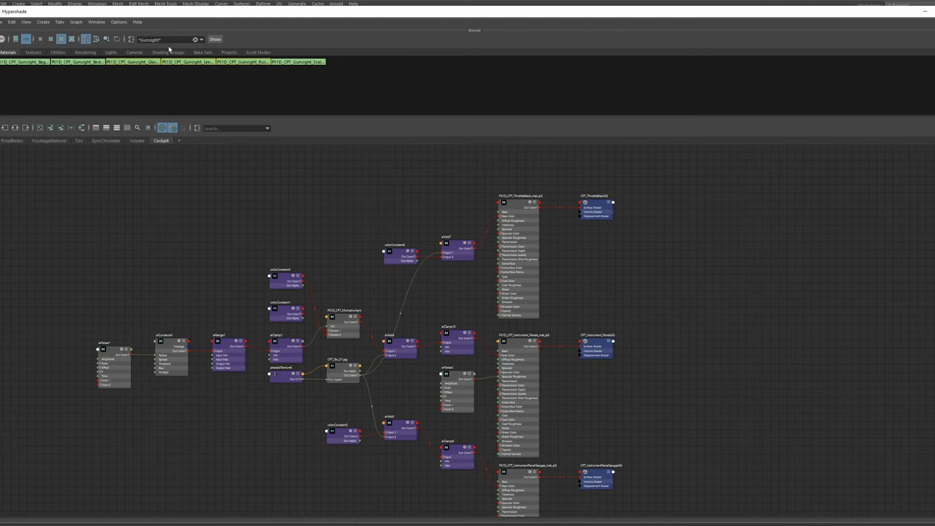
Filter the materials in the browser by *Green*.
double_click(170, 40)
key("BackSpace")
type("*Green*")
key("Return")
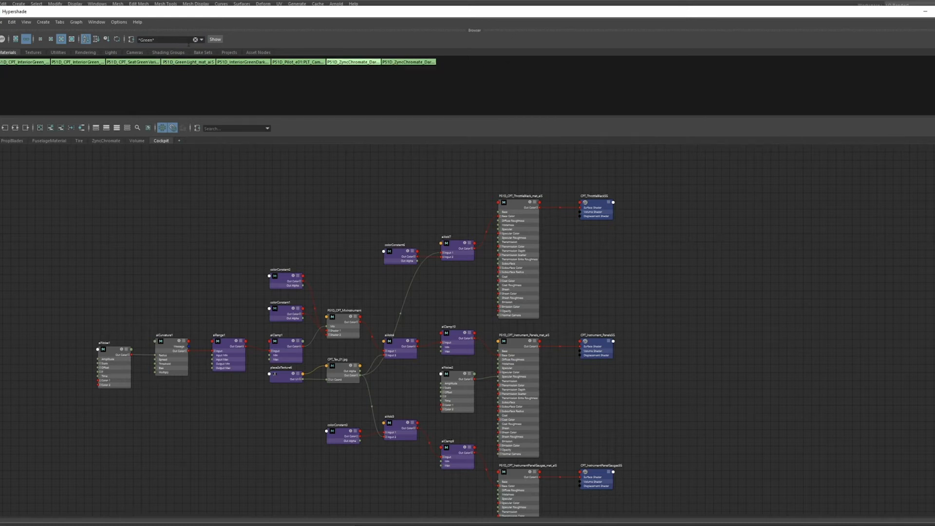
Clear the material filter, then make the browser area taller and set its swatches to the largest size.
left_click(170, 41)
key("ctrl+a")
key("BackSpace")
key("Return")
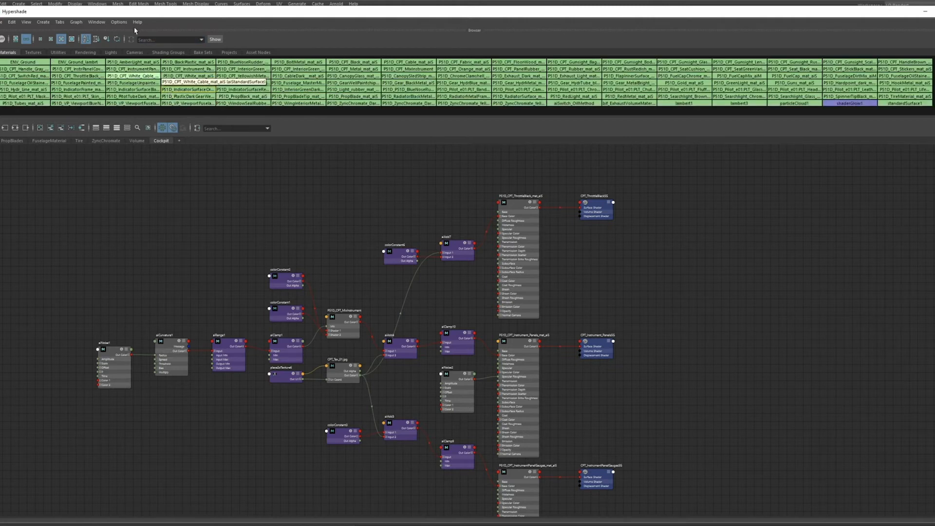
left_click_drag(324, 119, 320, 194)
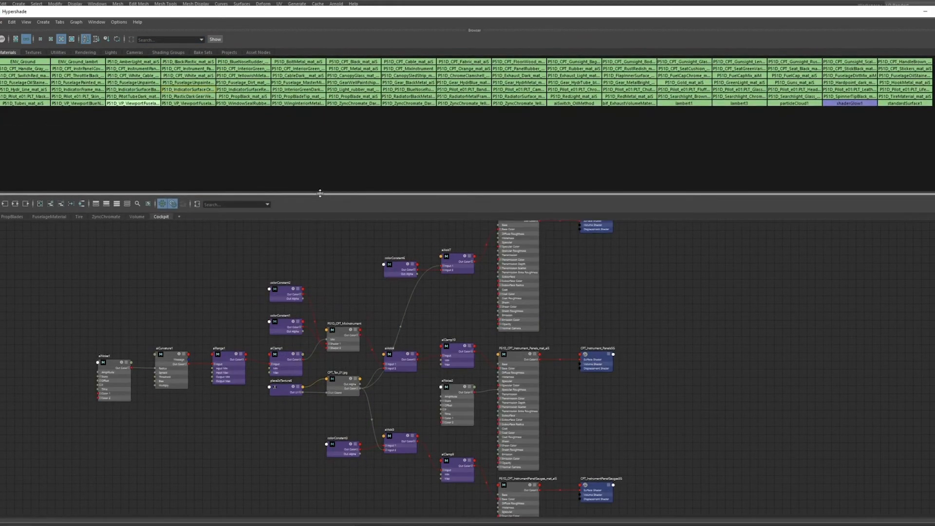
left_click(72, 39)
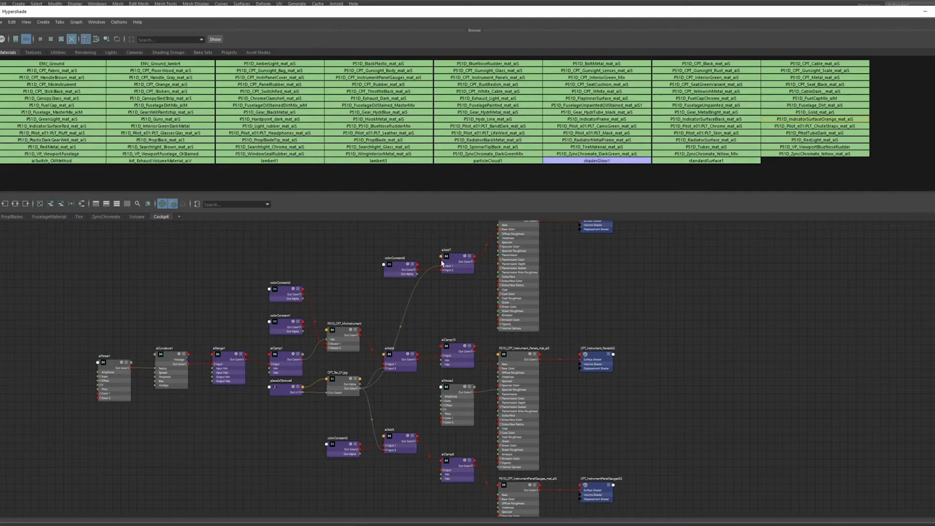
Create a new, empty node graph after the Cockpit graph.
scroll(615, 325, "down", 3)
middle_click_drag(635, 305, 605, 266, "alt")
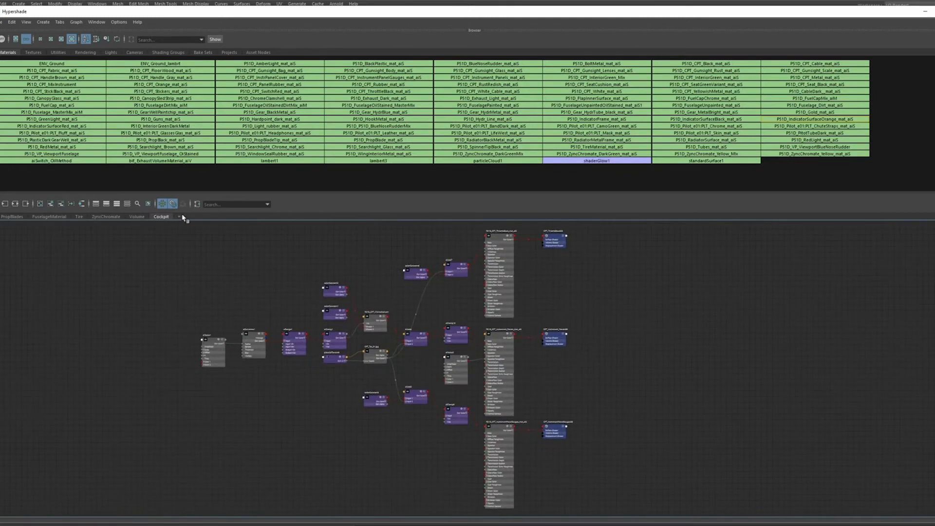
left_click(181, 216)
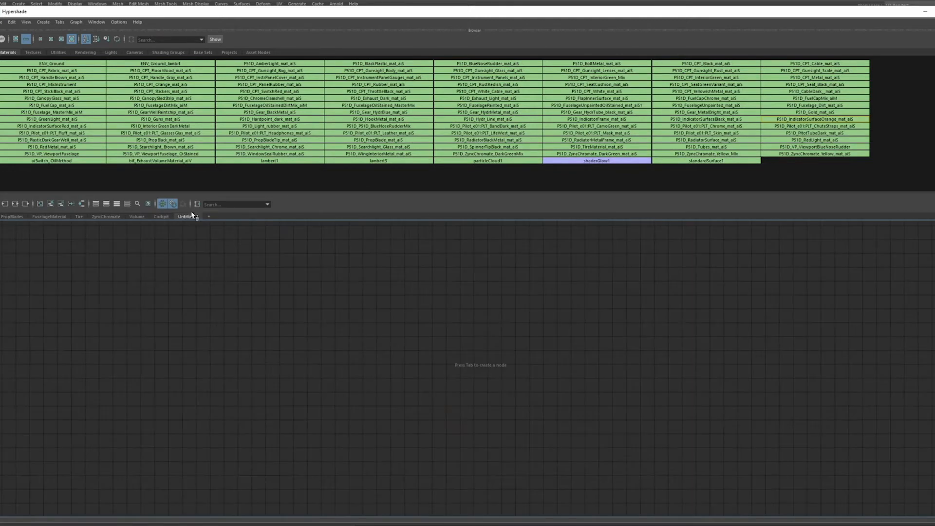
Select the front tire on the aircraft model and graph its input and output shading connections in the new untitled graph.
double_click(440, 11)
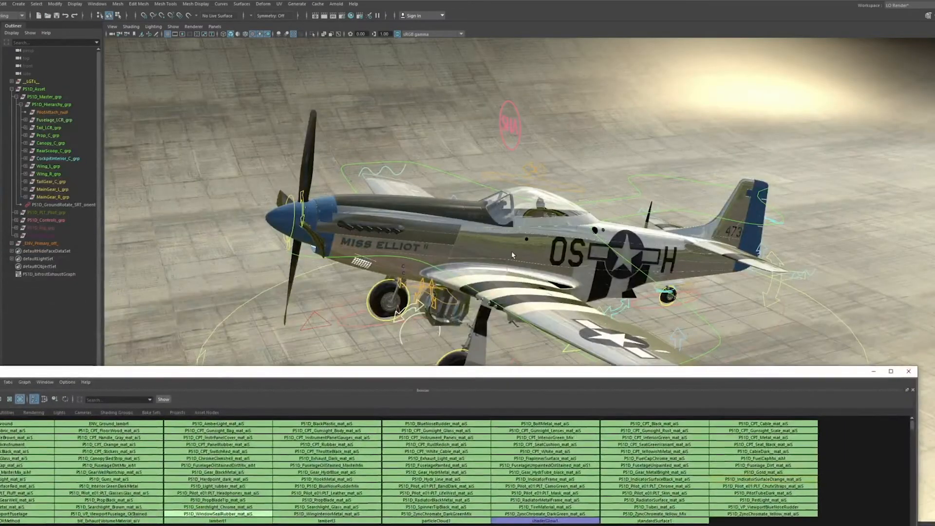
left_click(512, 254)
left_click_drag(500, 373, 553, 320)
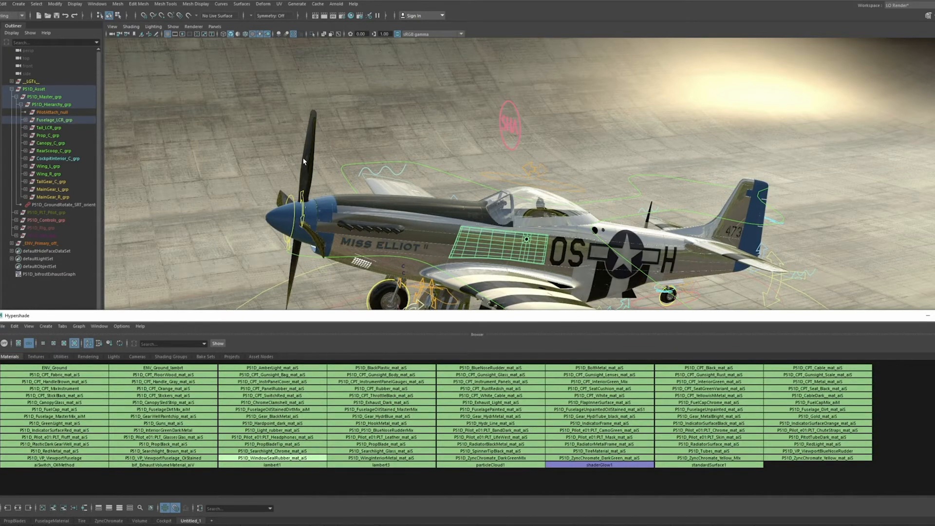
left_click(388, 302)
left_click_drag(411, 321, 430, 41)
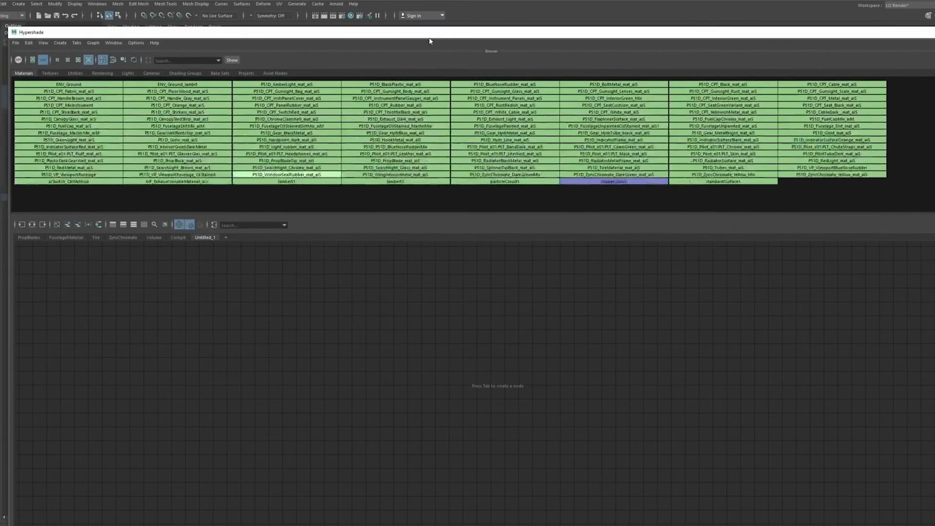
left_click(96, 237)
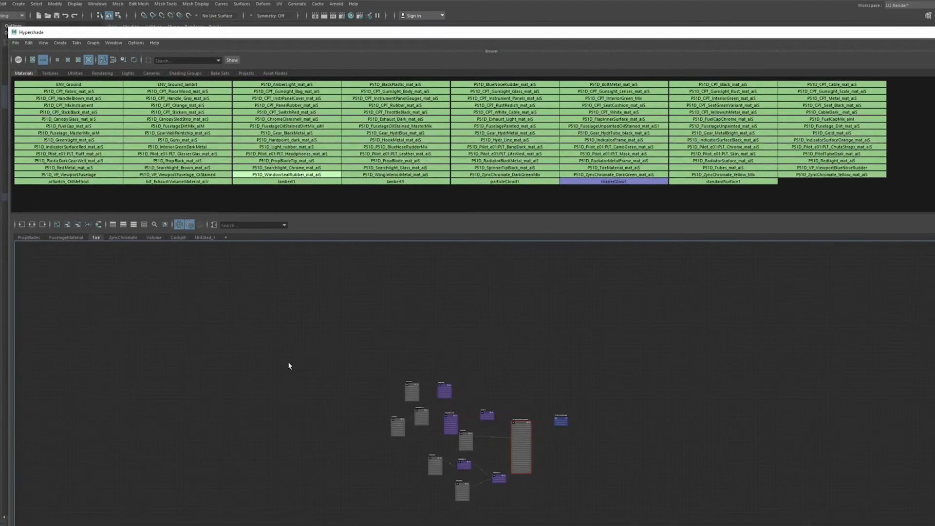
left_click(205, 237)
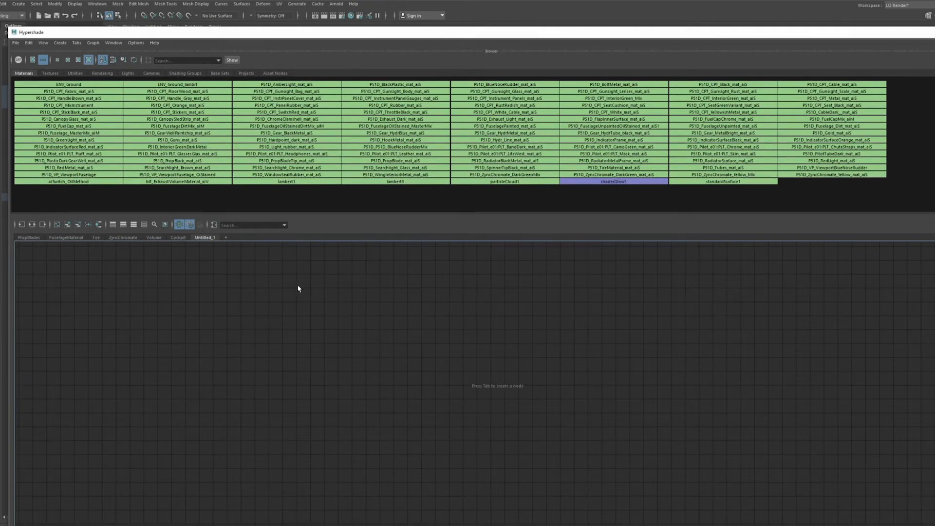
left_click(32, 225)
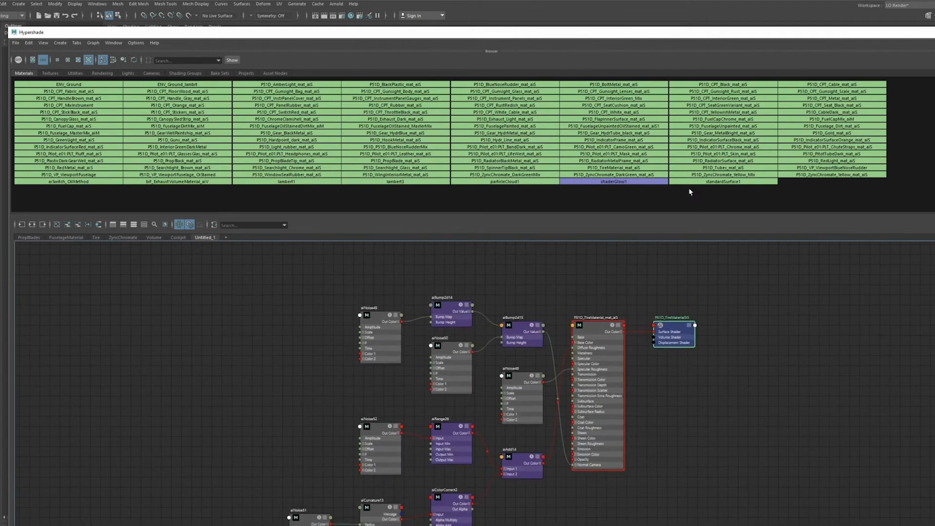
Select the front landing gear strut on the aircraft and graph its full Gear_MetalBright shading network in the untitled graph, with the Hypershade window enlarged again.
left_click_drag(644, 29, 635, 339)
left_click_drag(541, 356, 532, 404)
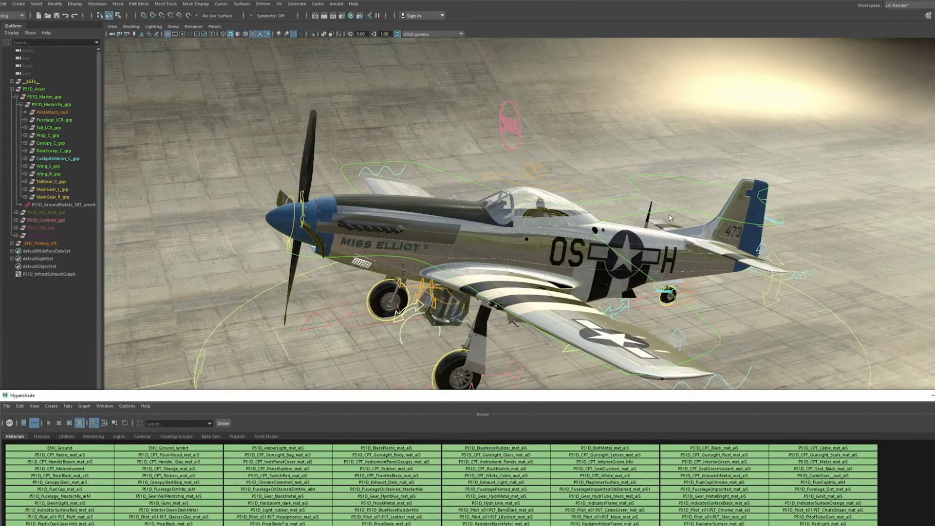
left_click(399, 299)
left_click_drag(491, 395, 494, 50)
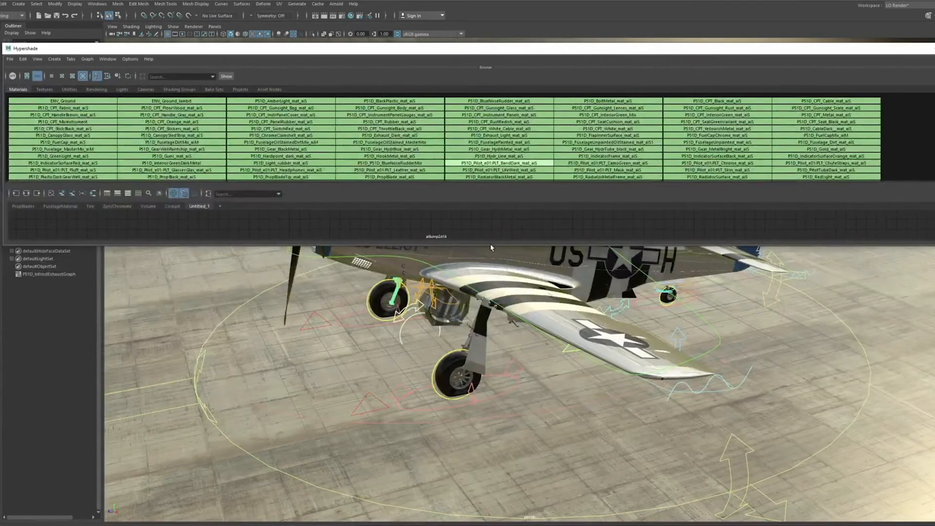
left_click_drag(490, 244, 489, 497)
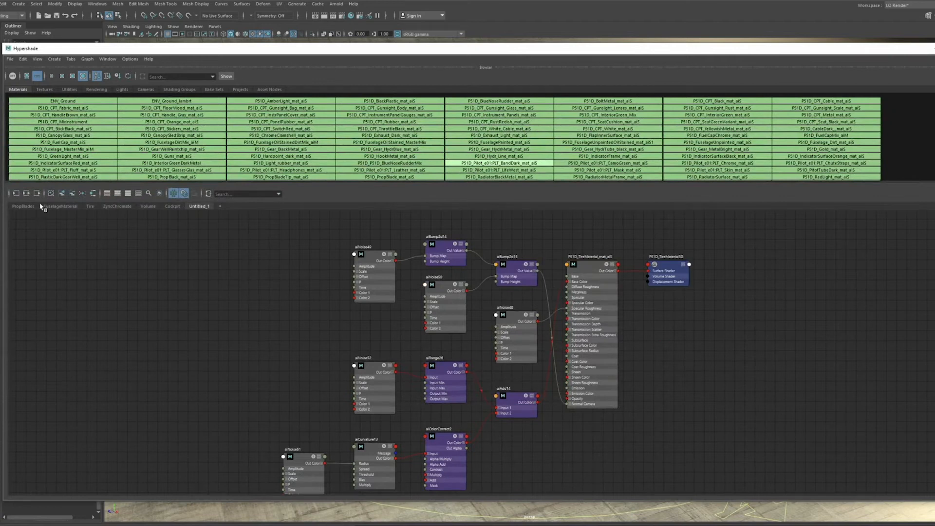
left_click(27, 194)
left_click(491, 349)
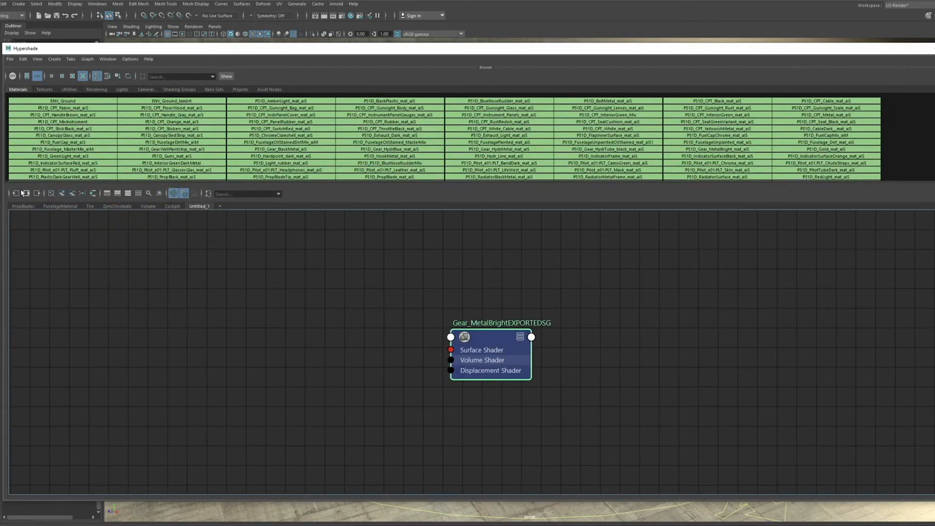
left_click(26, 193)
Move the Gear_MetalBrightEXPORTEDSG node up and away from the P51D_Gear_MetalBright_mat_aiS node, shifting the material node slightly the opposite way.
middle_click_drag(618, 257, 600, 273, "alt")
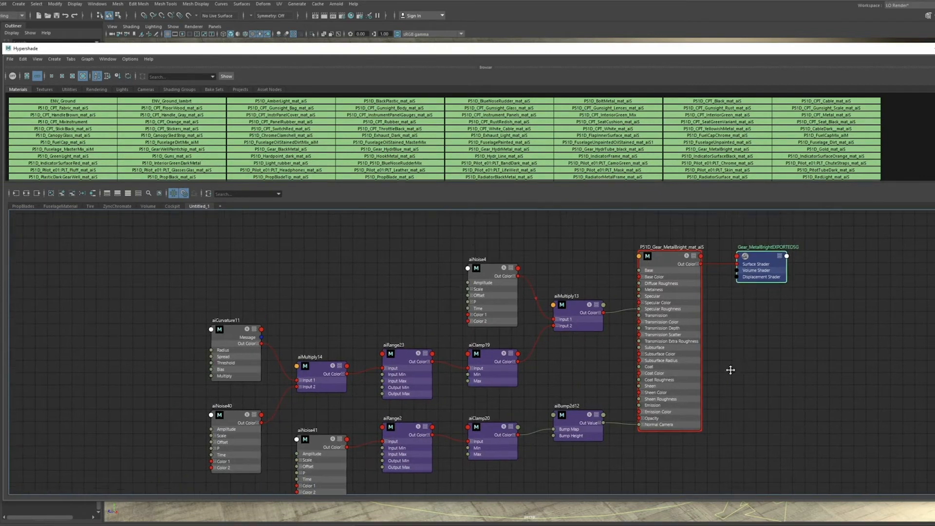
scroll(729, 368, "up", 5)
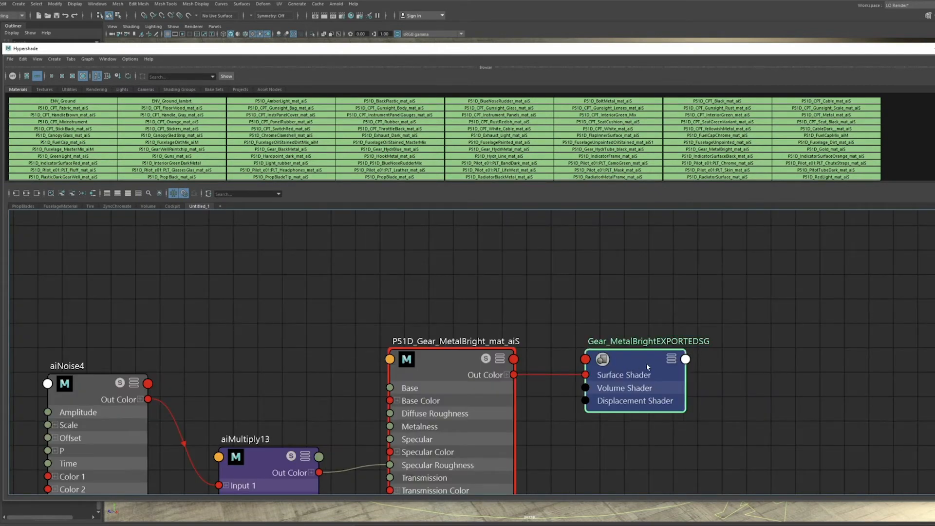
left_click_drag(665, 373, 675, 355)
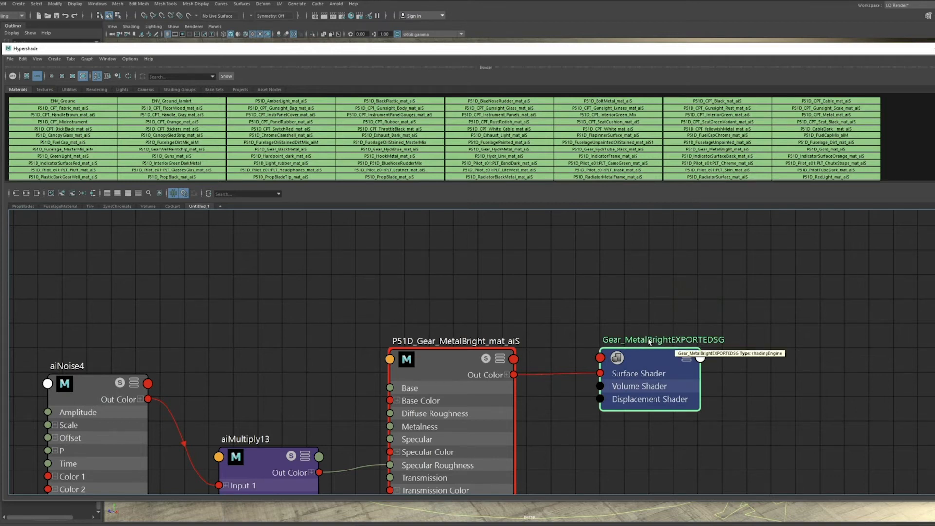
left_click_drag(445, 363, 436, 362)
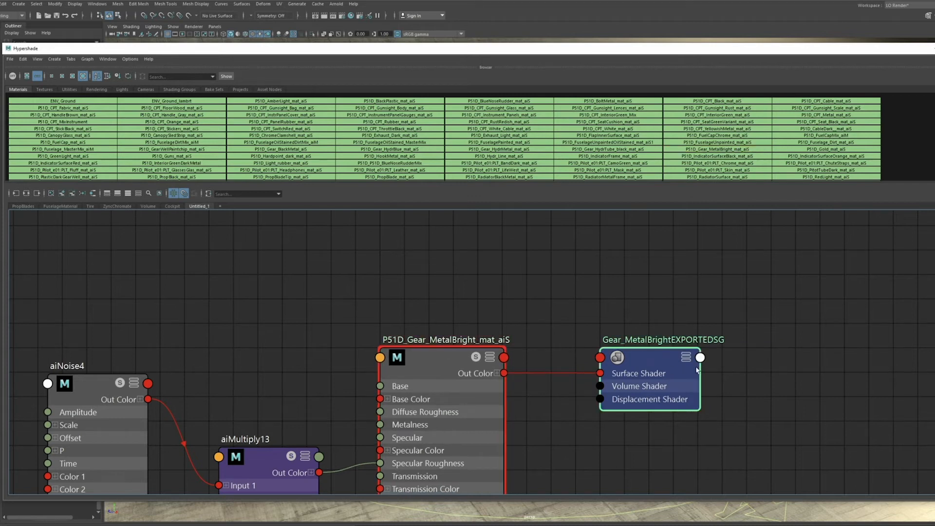
left_click_drag(665, 373, 675, 336)
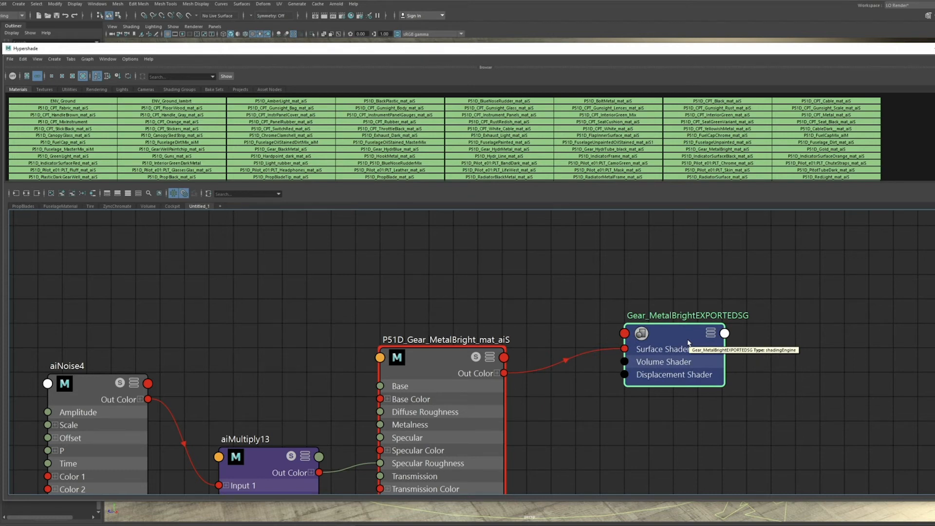
left_click_drag(689, 343, 688, 318)
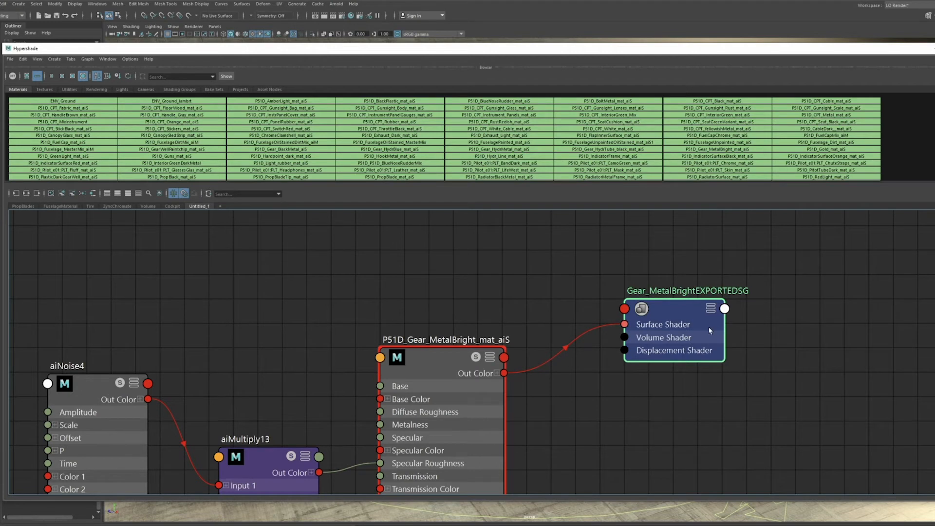
left_click_drag(682, 328, 692, 344)
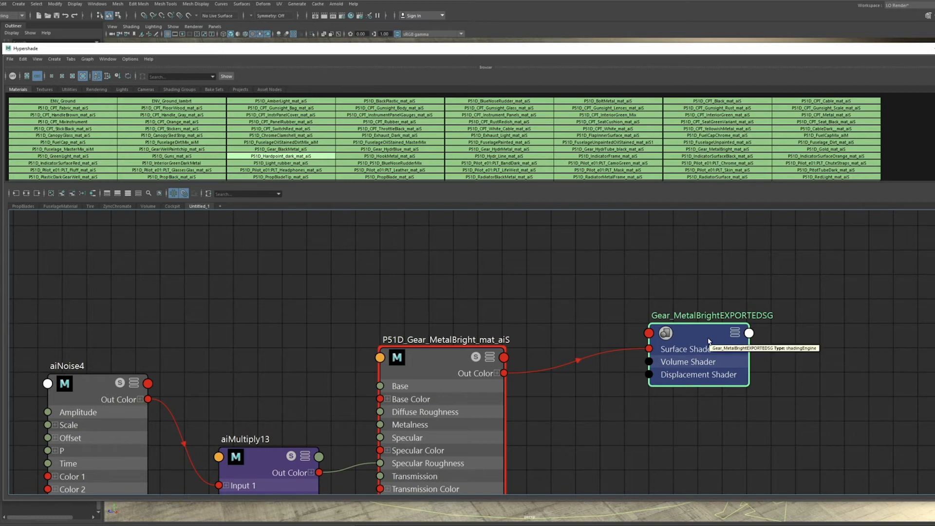
left_click_drag(709, 341, 684, 316)
Copy the gear metal material's name onto its shading group and edit the ending so it reads P51D_Gear_MetalBrightSG.
double_click(430, 340)
key("ctrl+c")
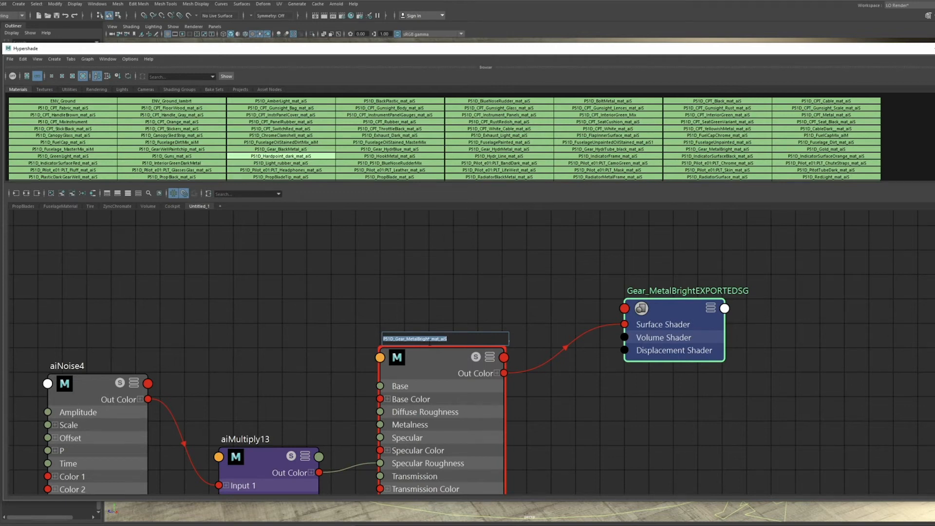
double_click(657, 291)
key("ctrl+v")
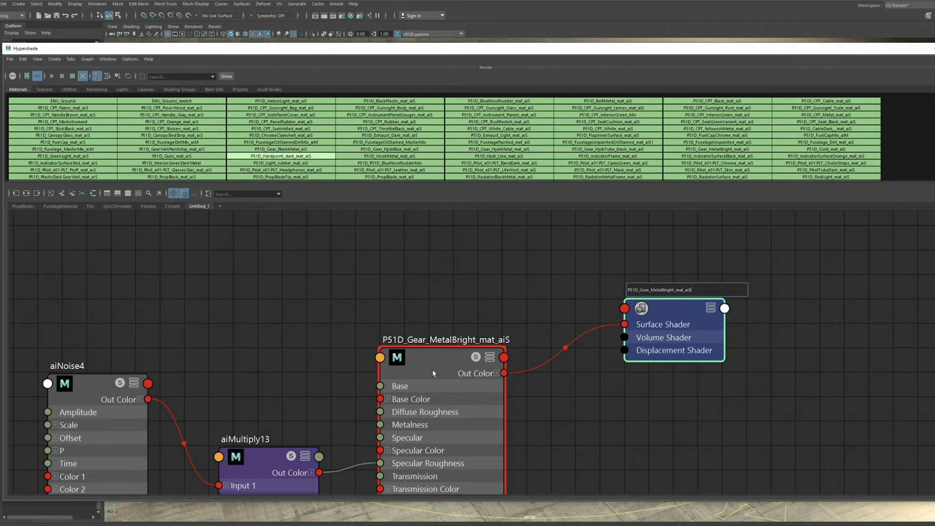
left_click_drag(672, 290, 731, 291)
left_click(731, 291)
key("Return")
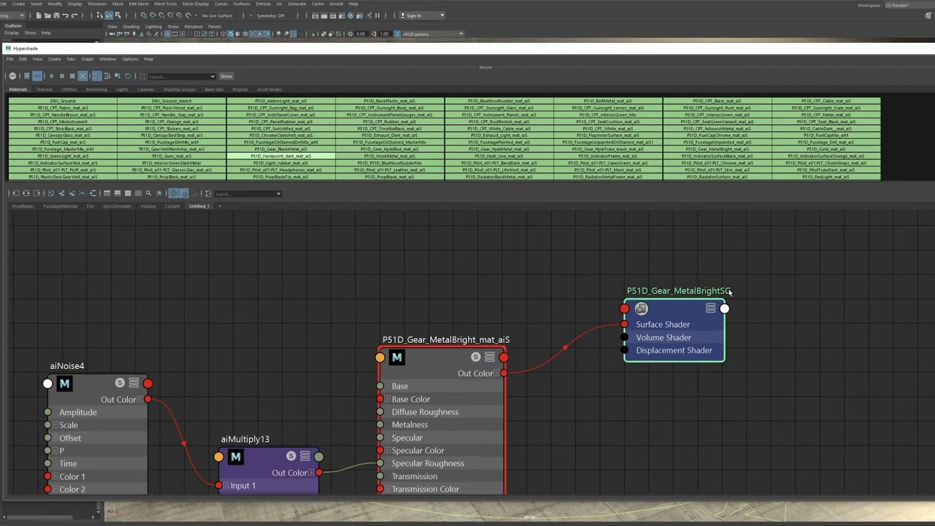
Place the renamed shading group farther out beside the top of its material node, and move aiCurvature11 away from aiMultiply14.
mouse_move(641, 355)
left_mouse_down()
mouse_move(714, 355)
mouse_move(658, 355)
left_mouse_up()
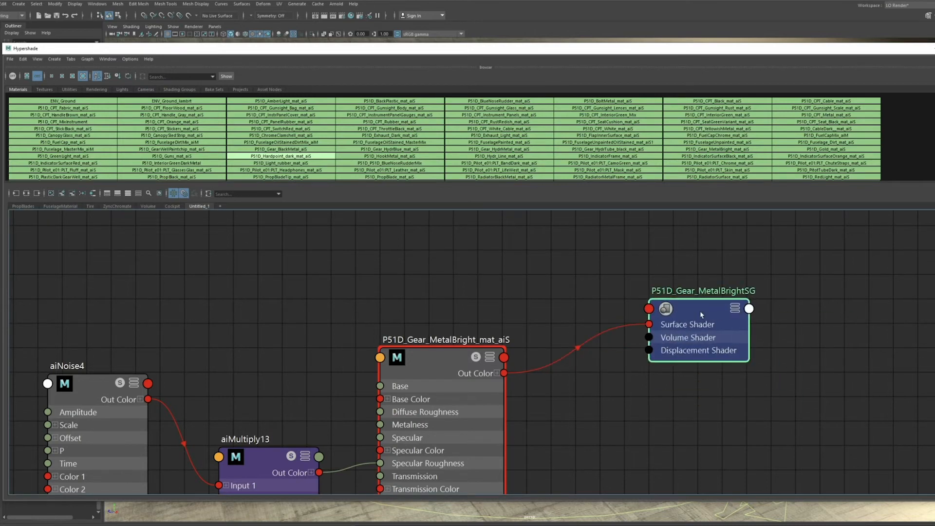
scroll(628, 336, "down", 3)
middle_click_drag(643, 370, 596, 354, "alt")
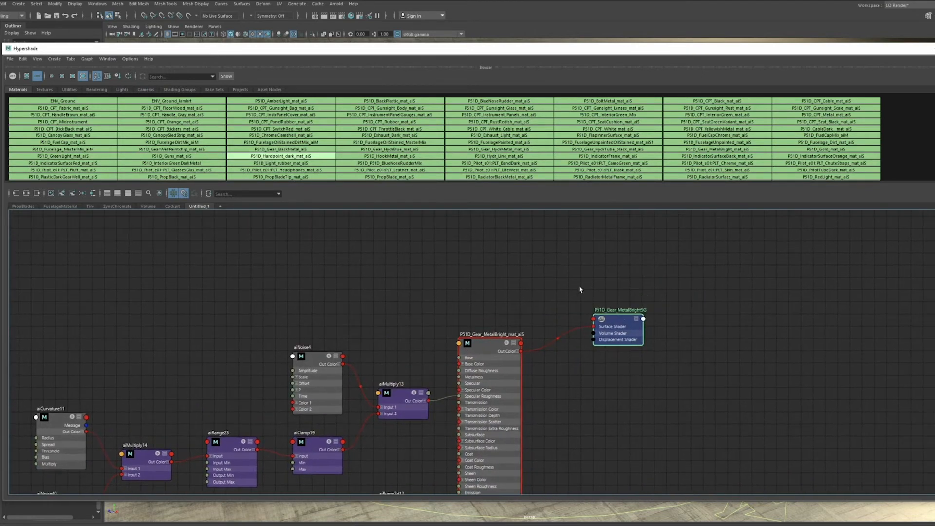
left_click_drag(628, 329, 652, 365)
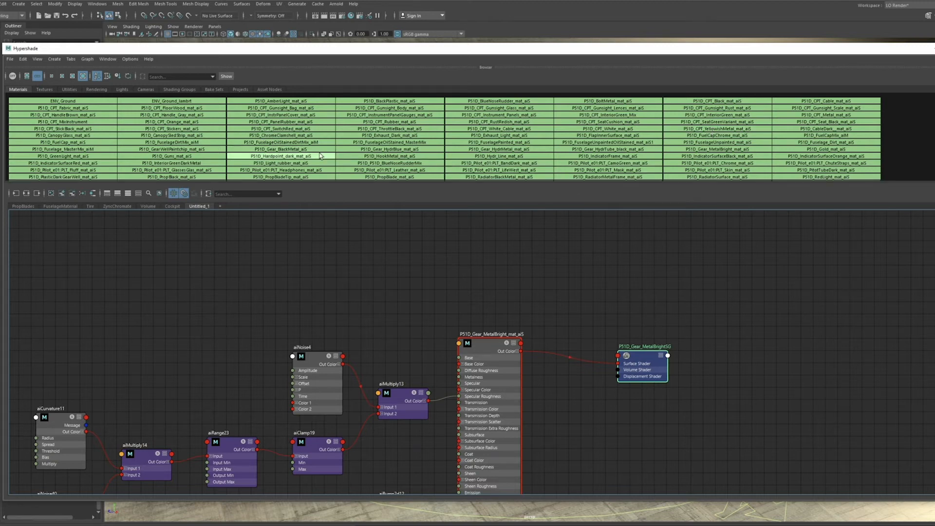
middle_click_drag(540, 327, 676, 361, "alt")
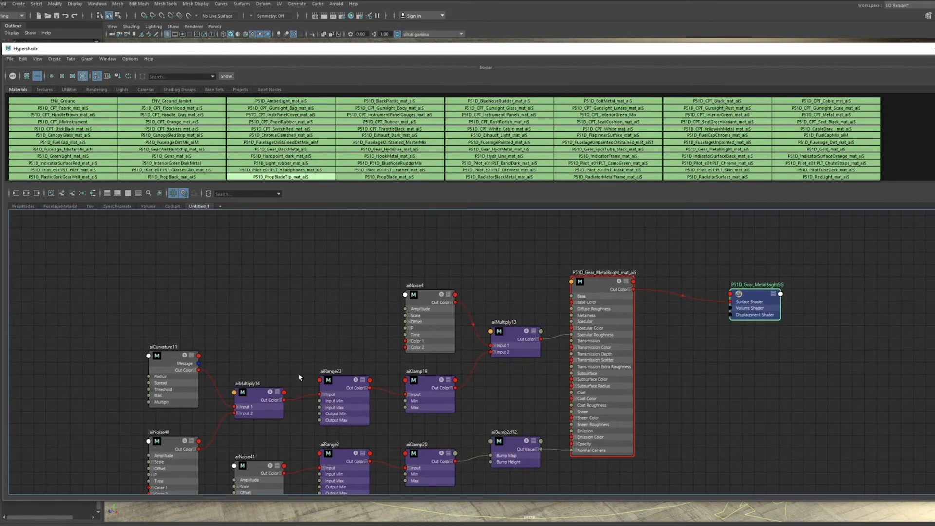
middle_click_drag(313, 313, 412, 262, "alt")
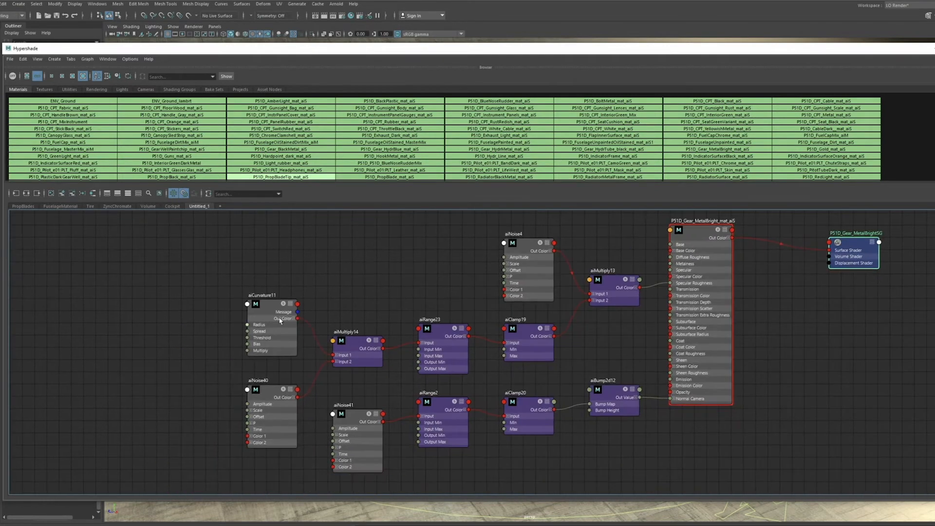
left_click_drag(263, 300, 246, 287)
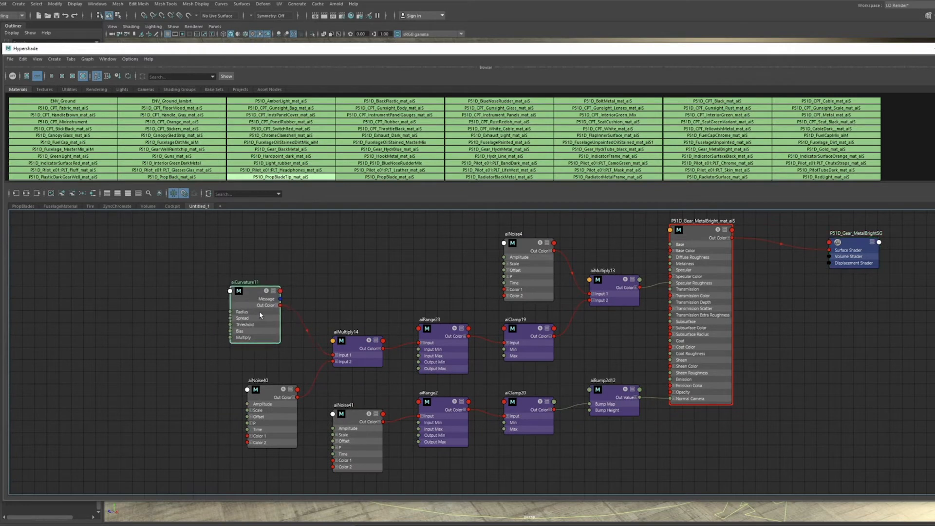
Shift the aiMultiply14 node slightly toward aiCurvature11, away from aiRange23.
mouse_move(352, 341)
left_mouse_down()
mouse_move(359, 328)
mouse_move(336, 348)
left_mouse_up()
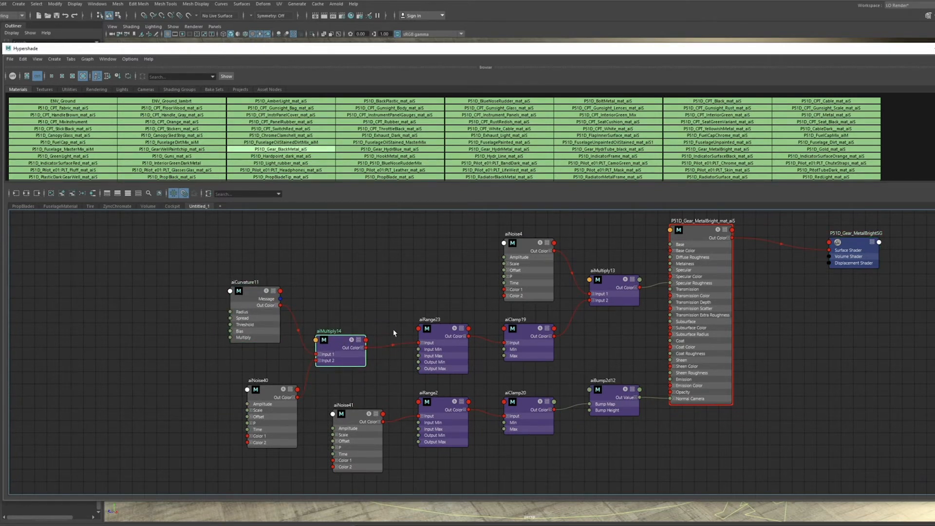
left_click_drag(344, 346, 356, 346)
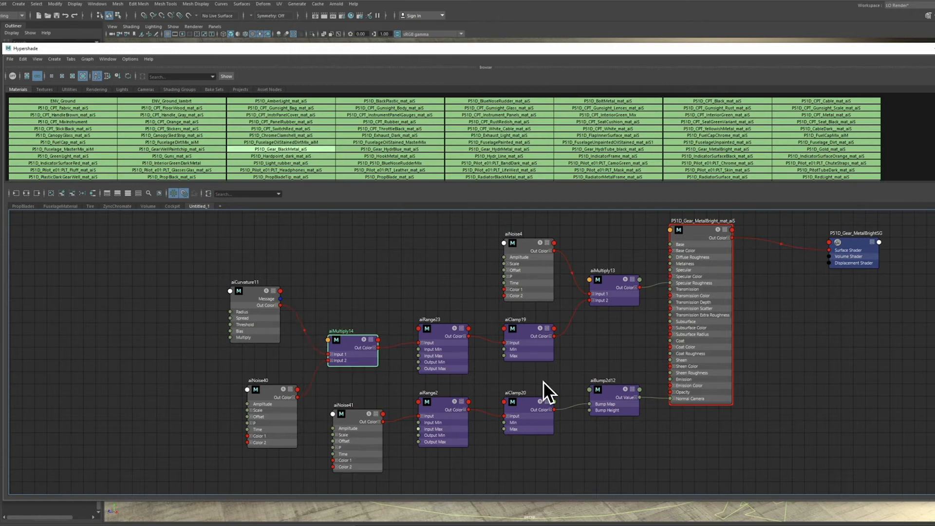
middle_click_drag(586, 388, 529, 417, "alt")
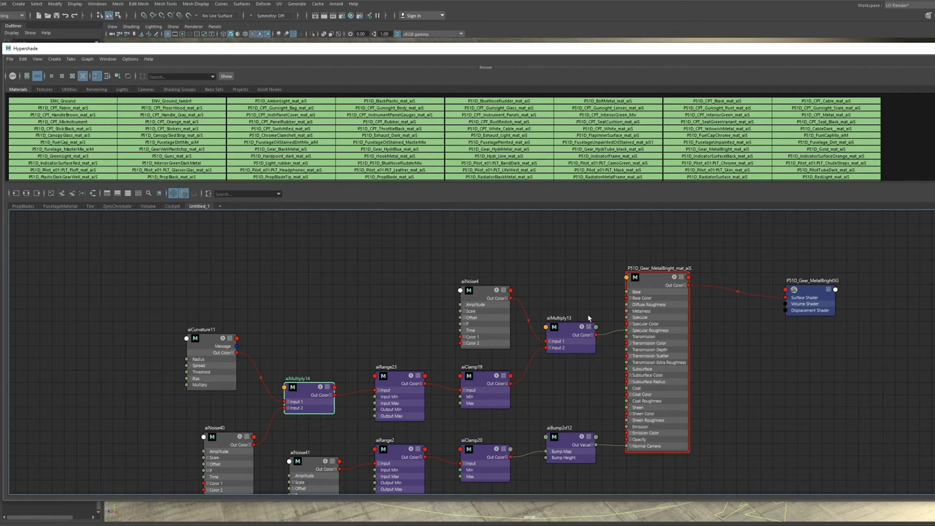
left_click(97, 3)
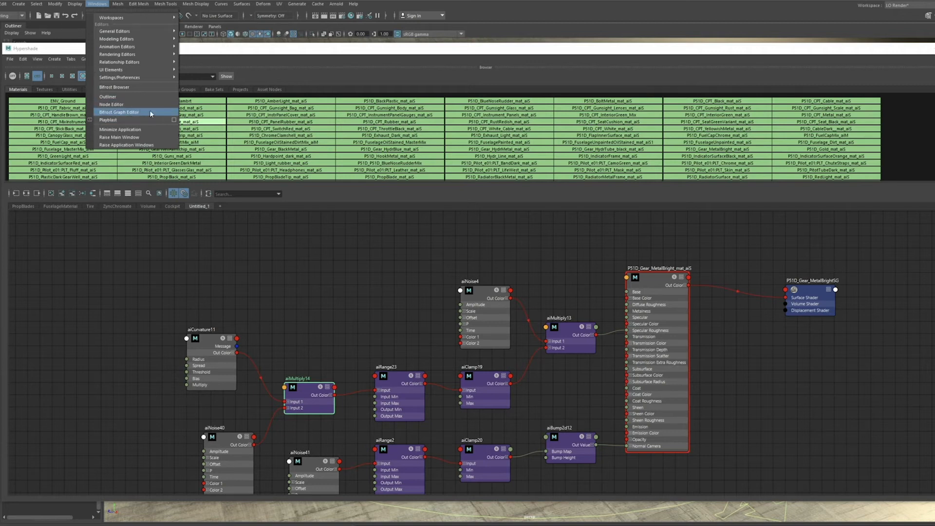
left_click(107, 9)
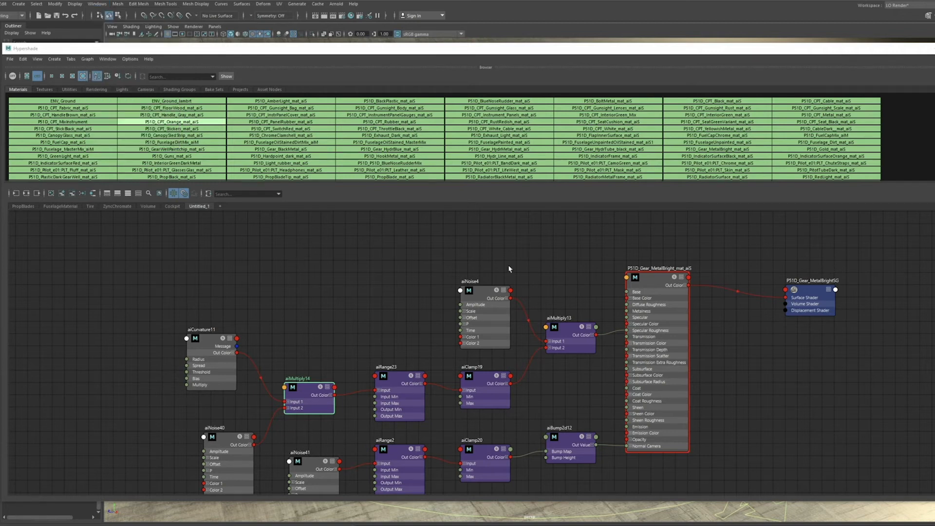
Move the P51D_Gear_MetalBright_mat_aiS node closer to its shading group and nudge aiMultiply13 slightly toward aiClamp19.
middle_click_drag(571, 300, 442, 320)
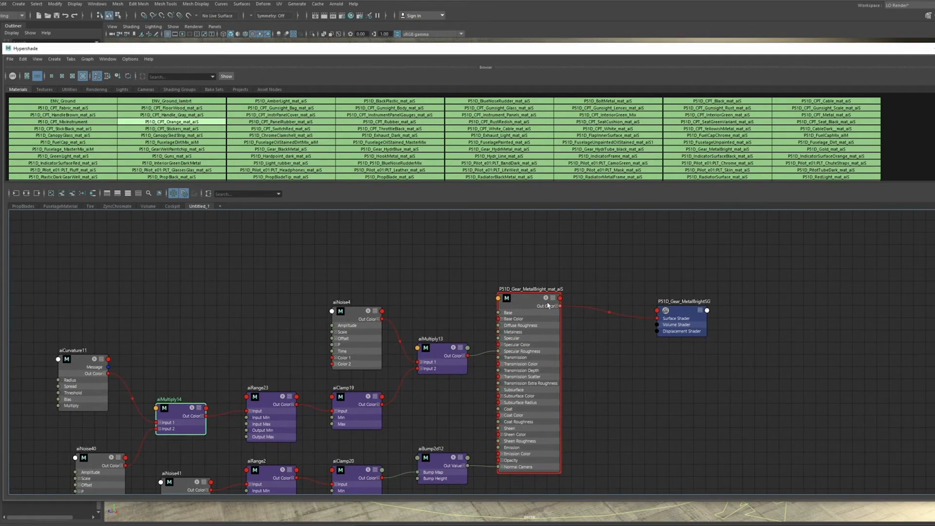
scroll(433, 290, "down", 4)
scroll(443, 302, "up", 5)
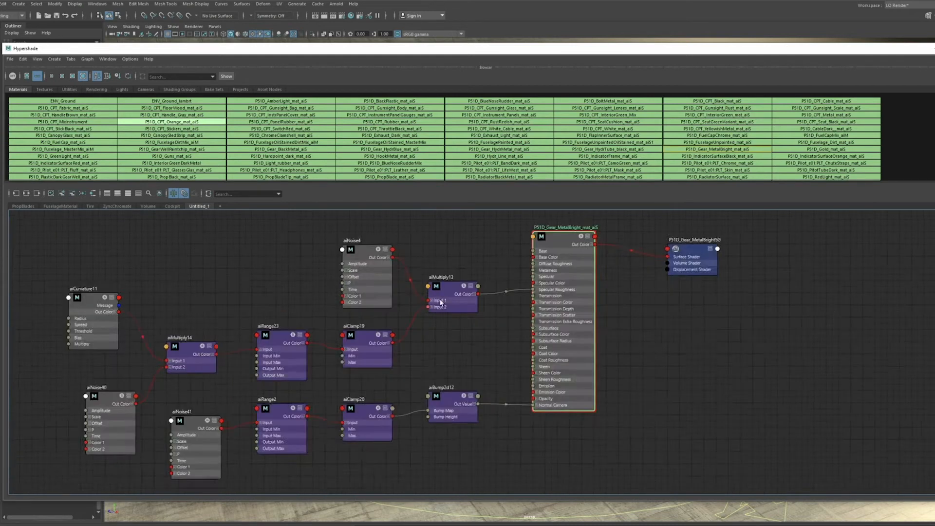
middle_click_drag(451, 298, 451, 323)
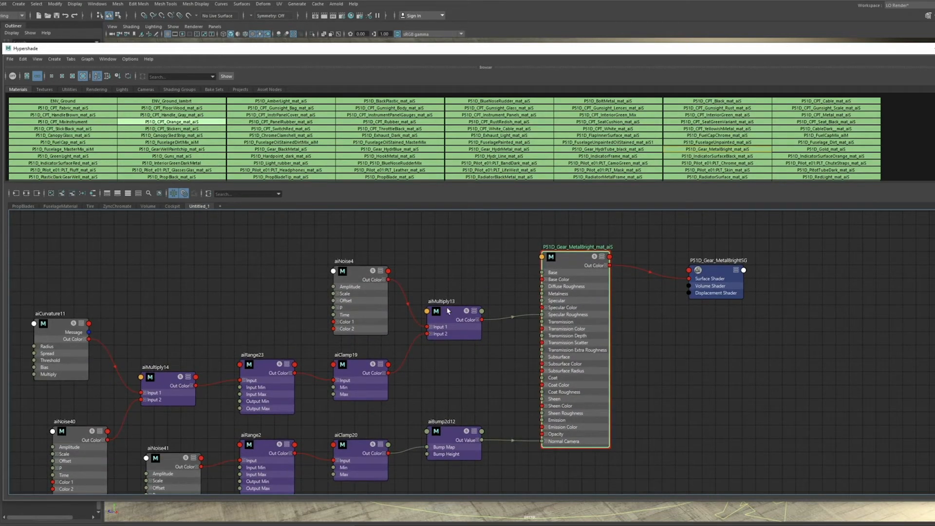
left_click(448, 310)
mouse_move(454, 317)
left_mouse_down()
mouse_move(463, 316)
mouse_move(453, 315)
left_mouse_up()
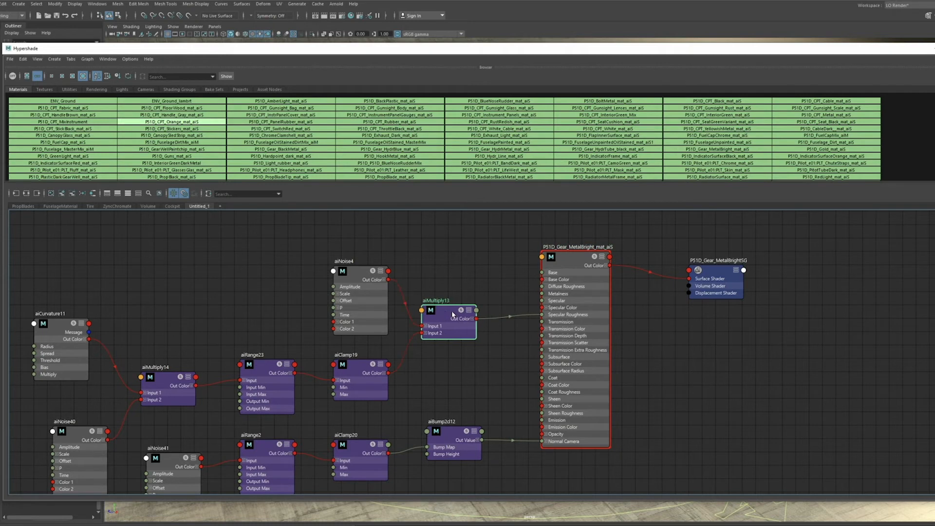
Examine the overall layout and node connections of the FuselageMaterial graph, from the whole network to its shading group end.
left_click(60, 206)
middle_click_drag(419, 387, 376, 292, "alt")
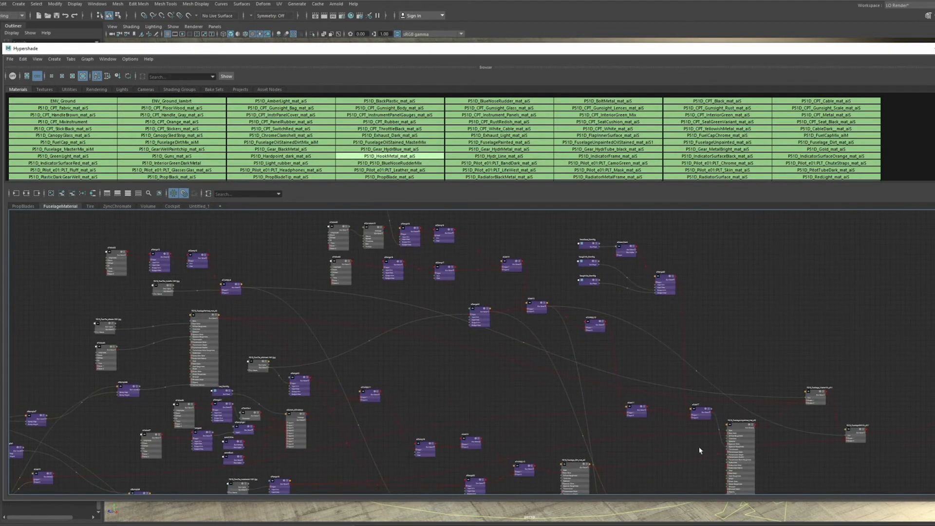
middle_click_drag(477, 418, 454, 327, "alt")
scroll(454, 329, "down", 8)
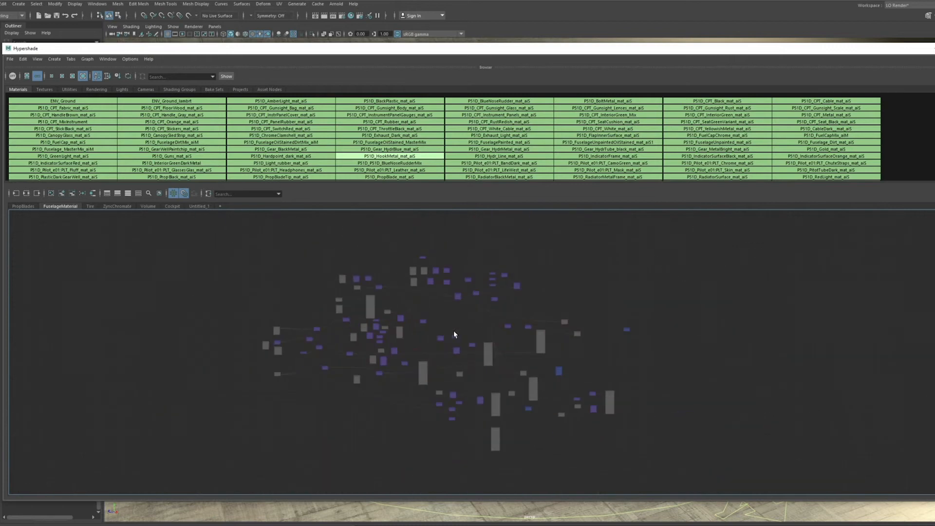
scroll(461, 336, "up", 2)
scroll(469, 336, "down", 6)
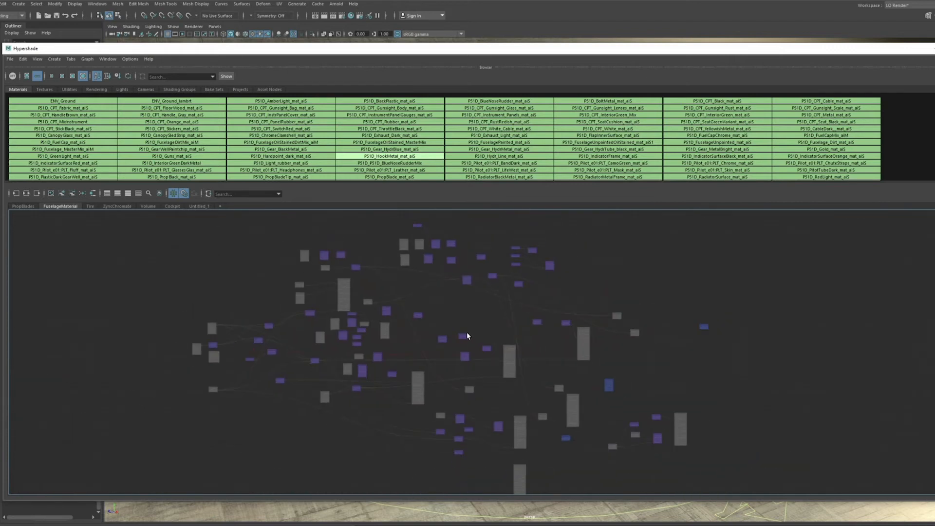
middle_click_drag(472, 336, 467, 351, "alt")
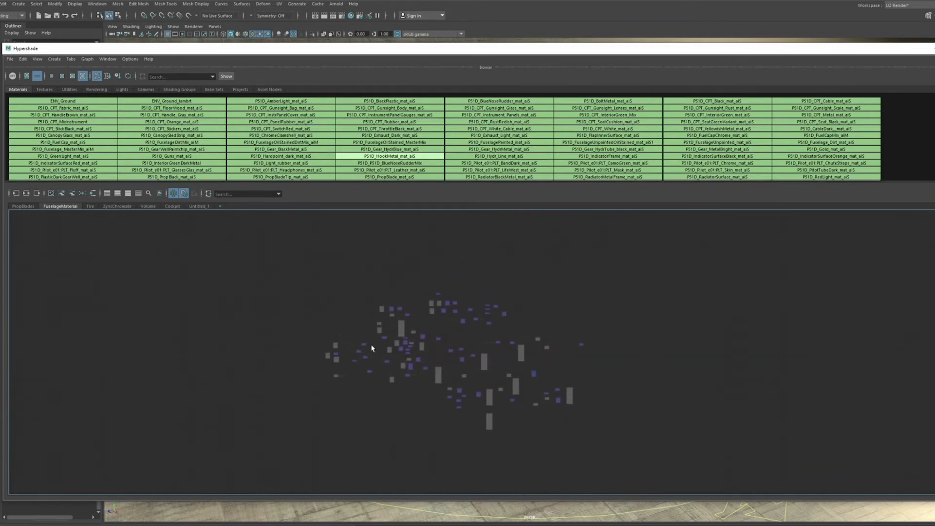
scroll(468, 366, "up", 2)
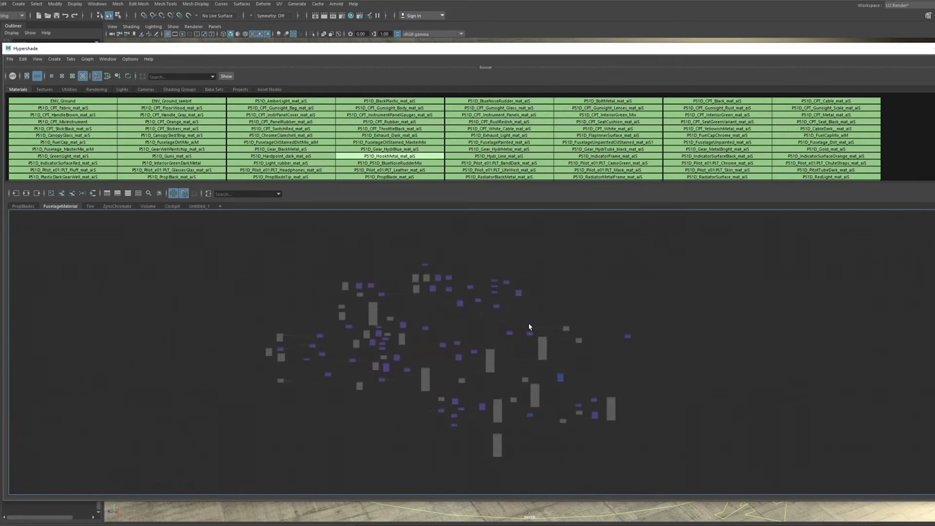
scroll(527, 345, "up", 2)
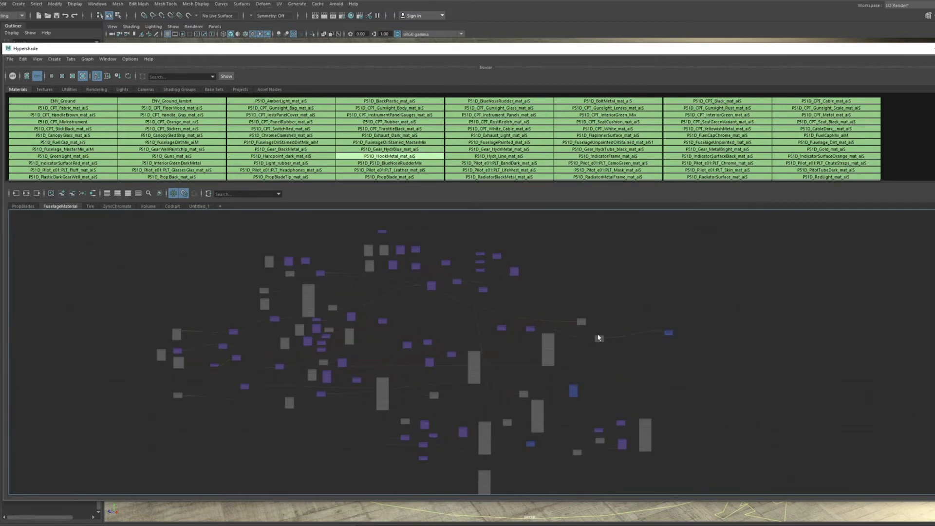
scroll(587, 338, "up", 4)
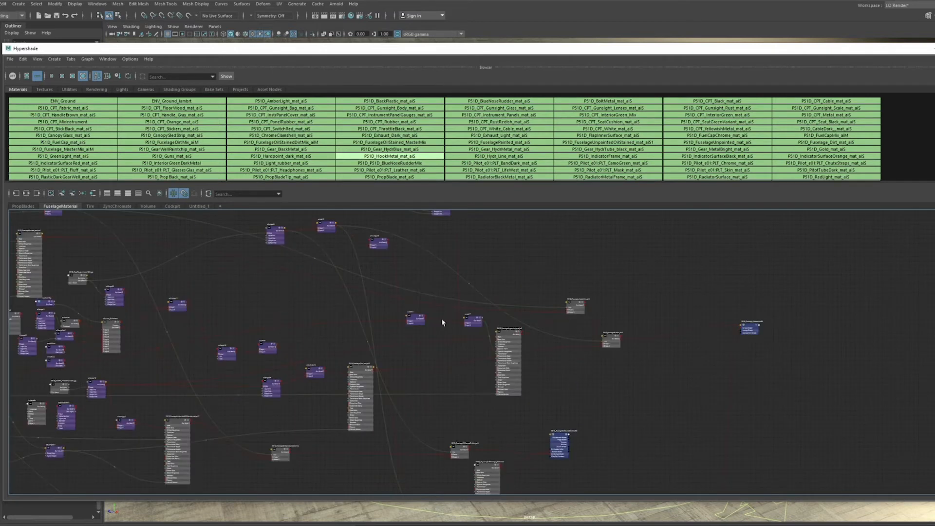
Return to the untitled gear metal graph and nudge aiRange23 slightly toward aiMultiply14.
left_click(198, 206)
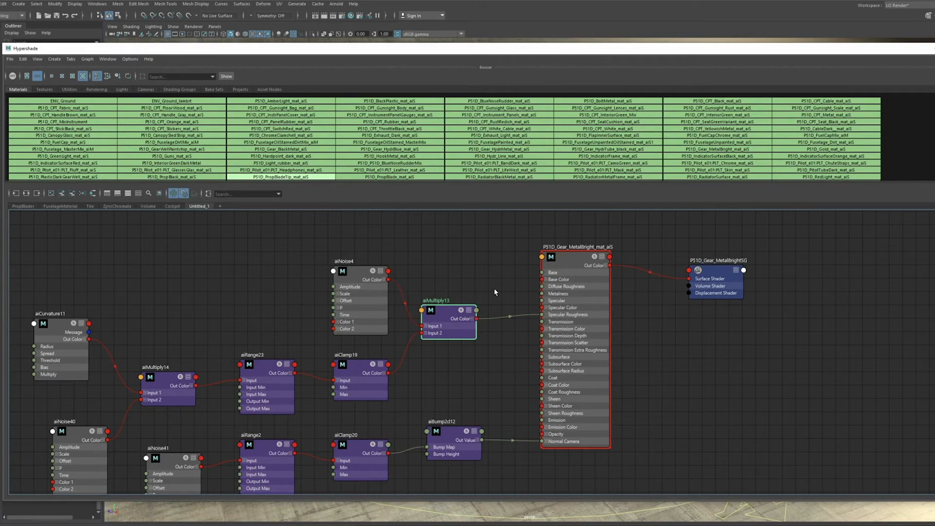
middle_click_drag(496, 291, 581, 292, "alt")
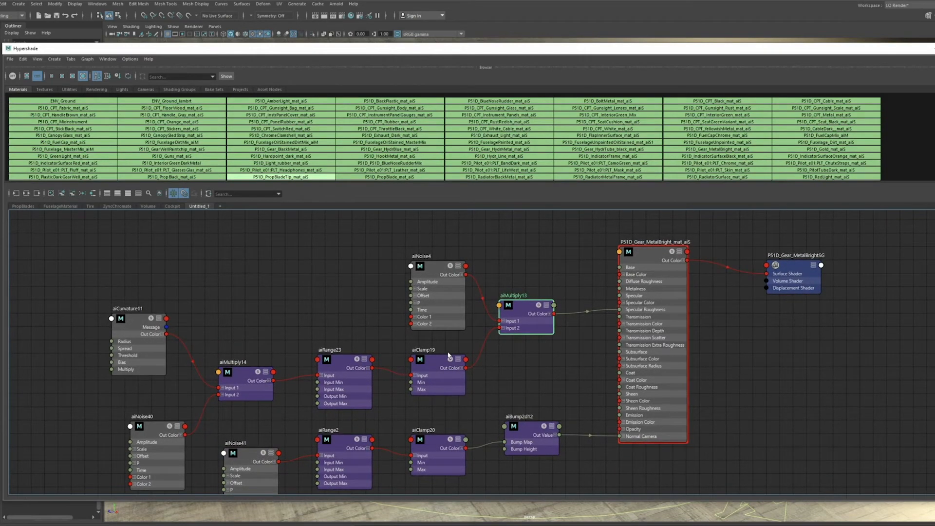
left_click_drag(346, 361, 341, 360)
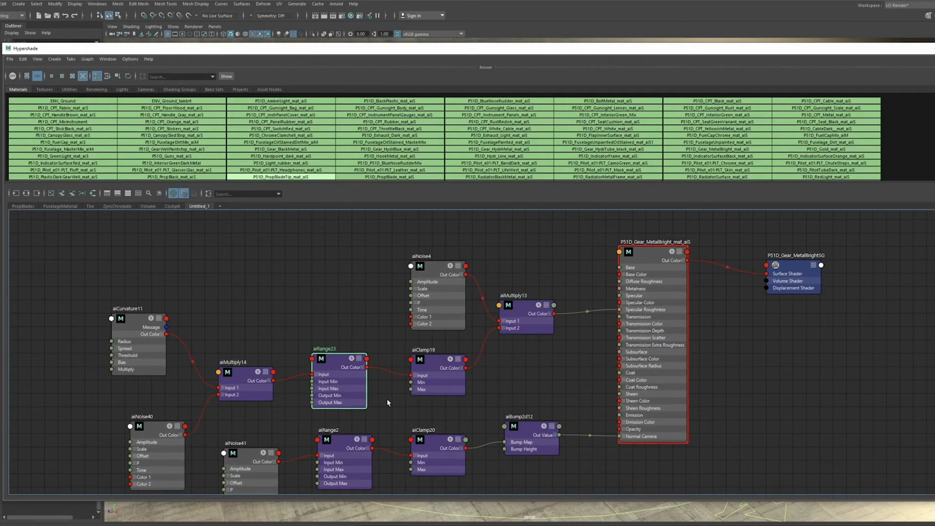
left_click(356, 284)
middle_click_drag(376, 307, 326, 332, "alt")
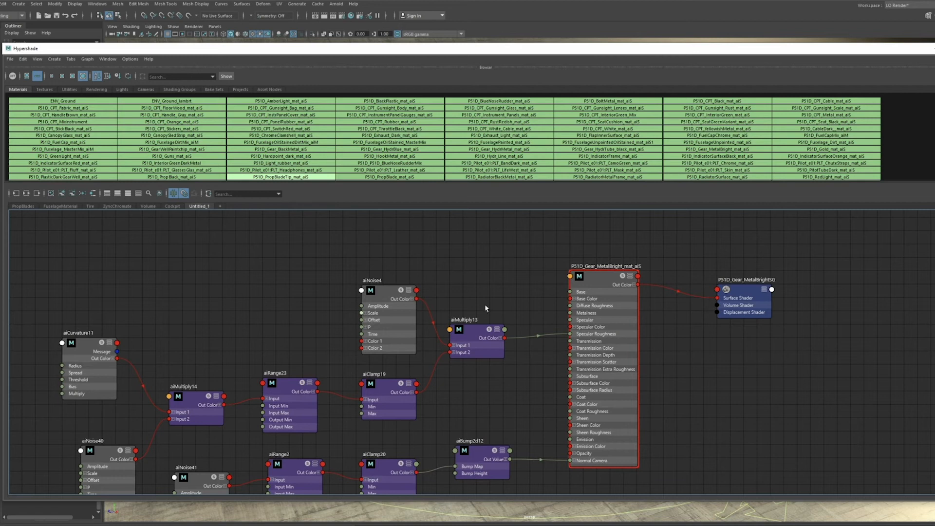
Select the P51D_Gear_MetalBright_mat_aiS material node and examine the parts of its name in the node's name editor.
left_click(615, 276)
left_click_drag(472, 51, 470, 42)
scroll(622, 262, "up", 5)
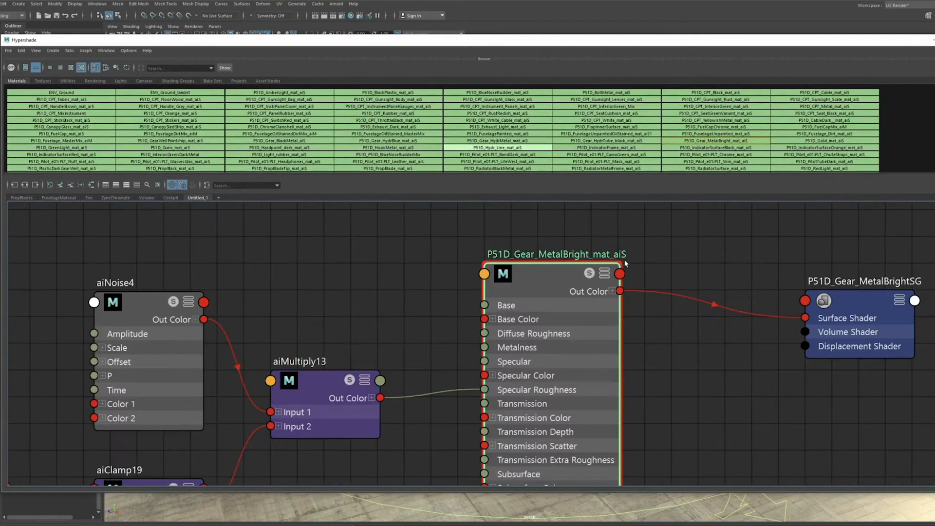
middle_click_drag(661, 259, 601, 327, "alt")
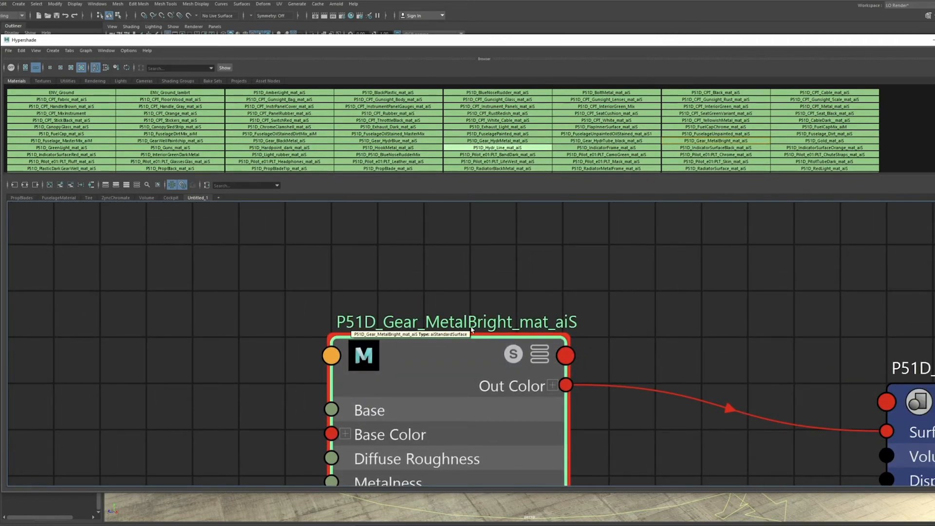
double_click(432, 323)
left_click(461, 274)
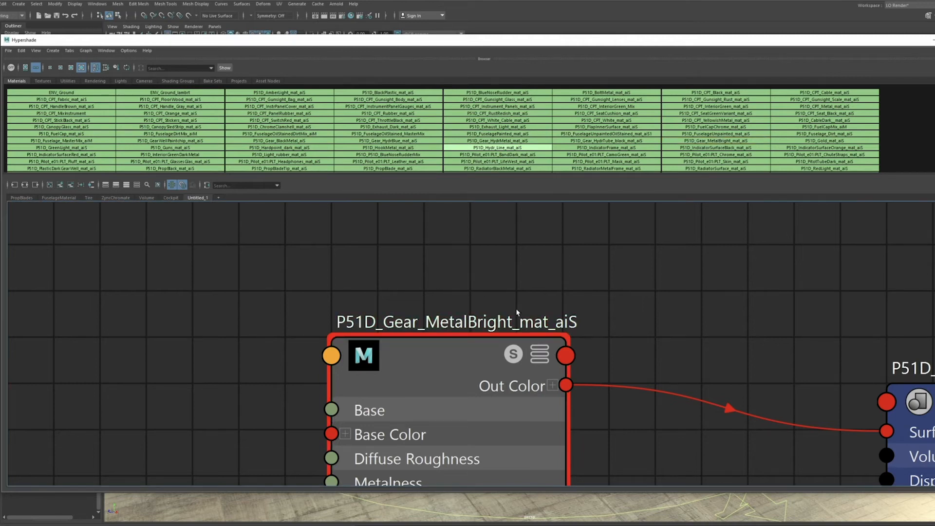
double_click(540, 322)
left_click(385, 321)
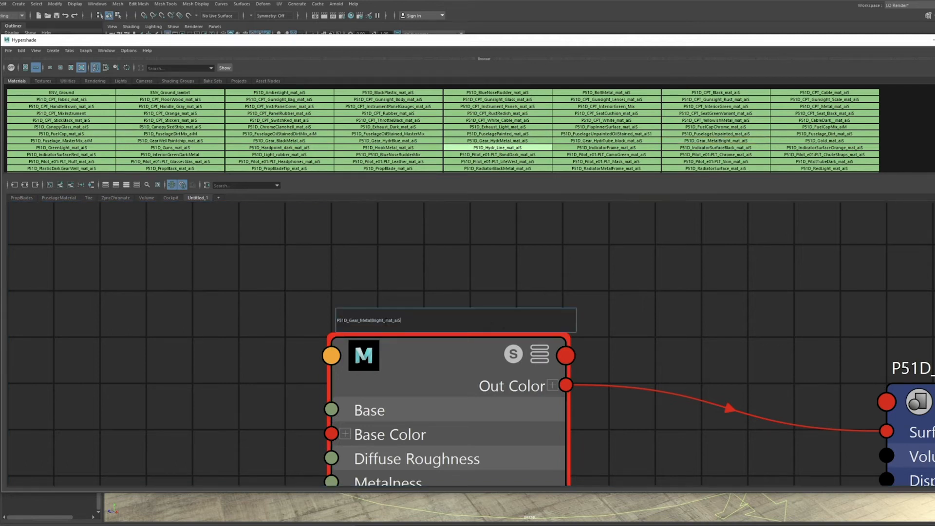
key("Return")
double_click(531, 327)
key("Return")
double_click(522, 322)
key("Return")
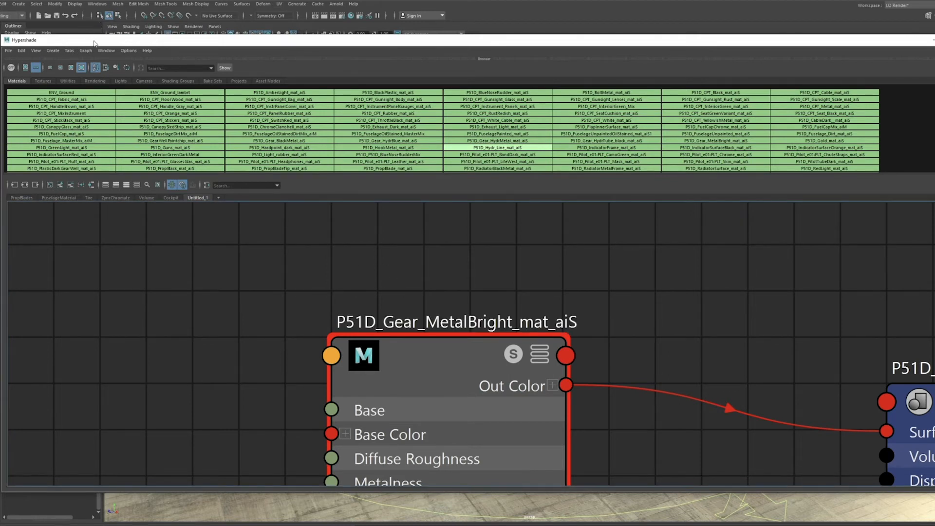
Move the Hypershade window aside to view the Outliner hierarchy and bring it back, with the gear metal material and shading group in view.
left_click_drag(86, 40, 252, 42)
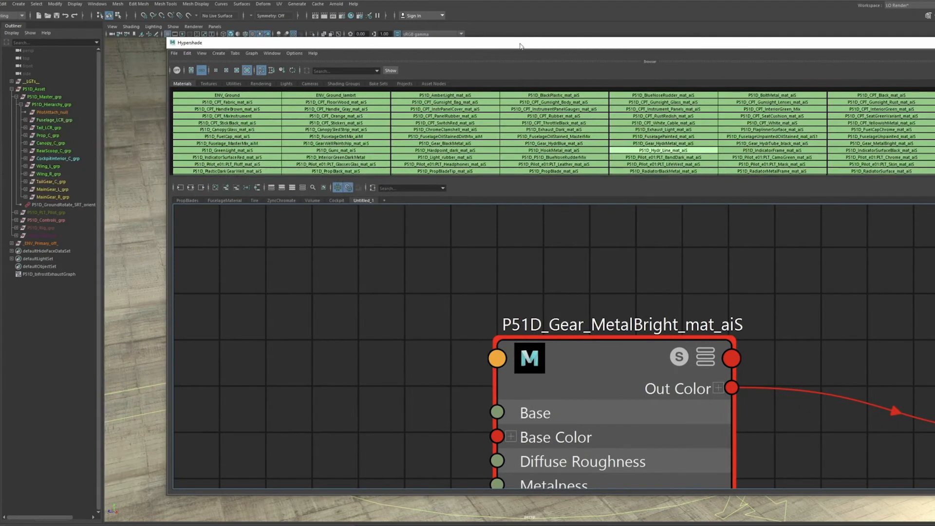
left_click_drag(522, 43, 367, 52)
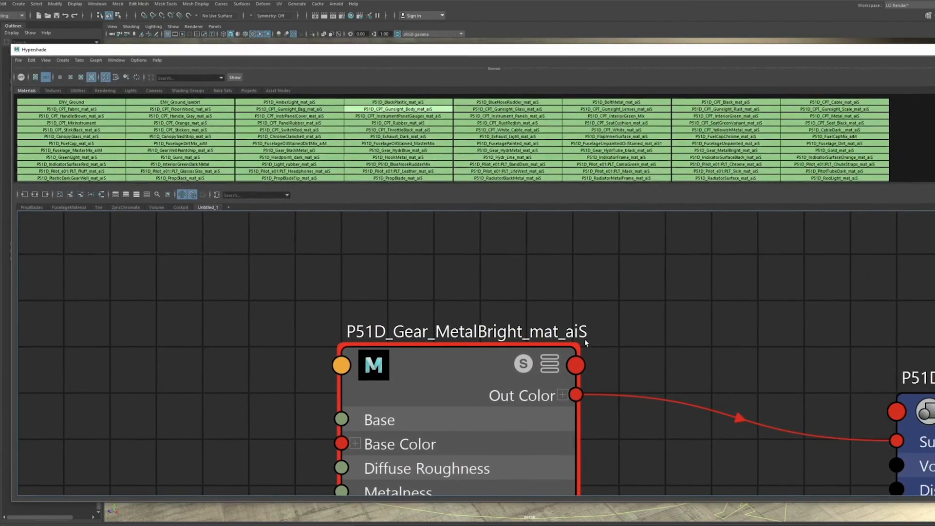
scroll(581, 345, "down", 4)
scroll(581, 346, "up", 4)
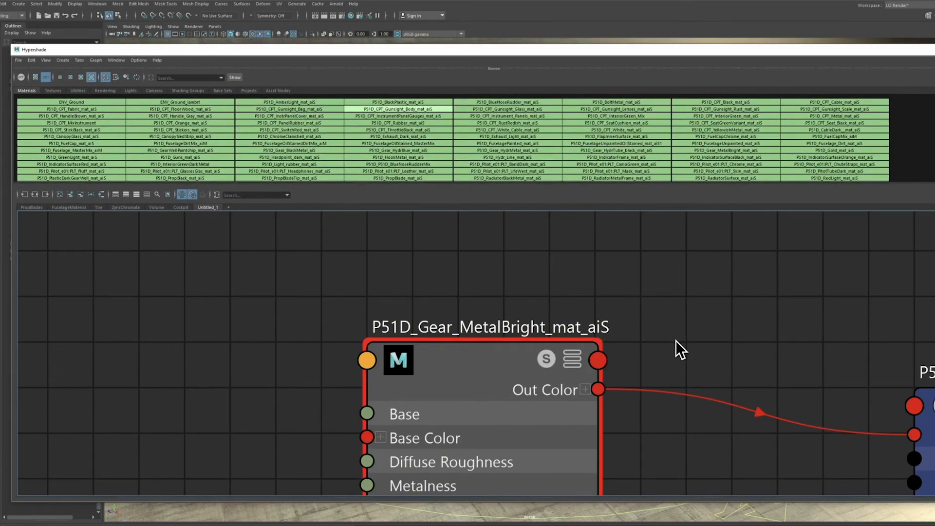
scroll(677, 347, "down", 3)
middle_click_drag(700, 340, 677, 344, "alt")
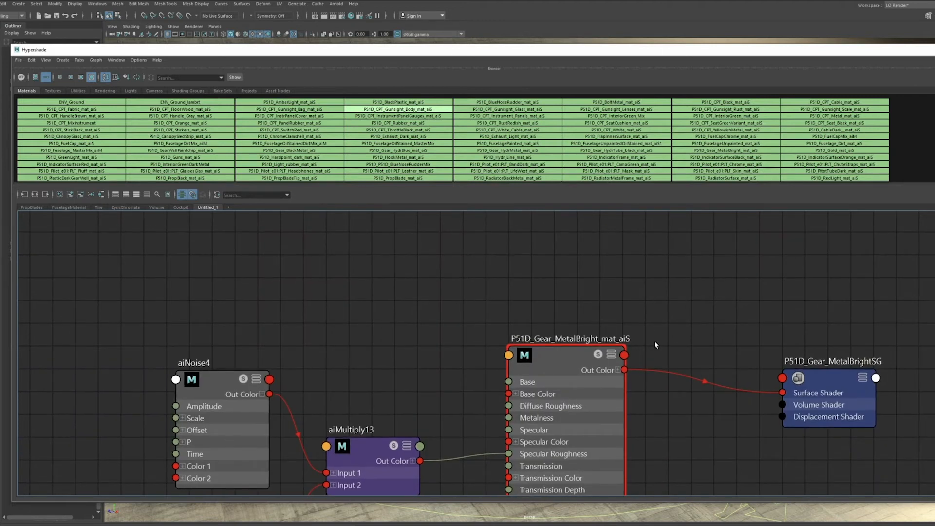
Filter the Hypershade materials by name with the search *aiS*.
left_click(179, 77)
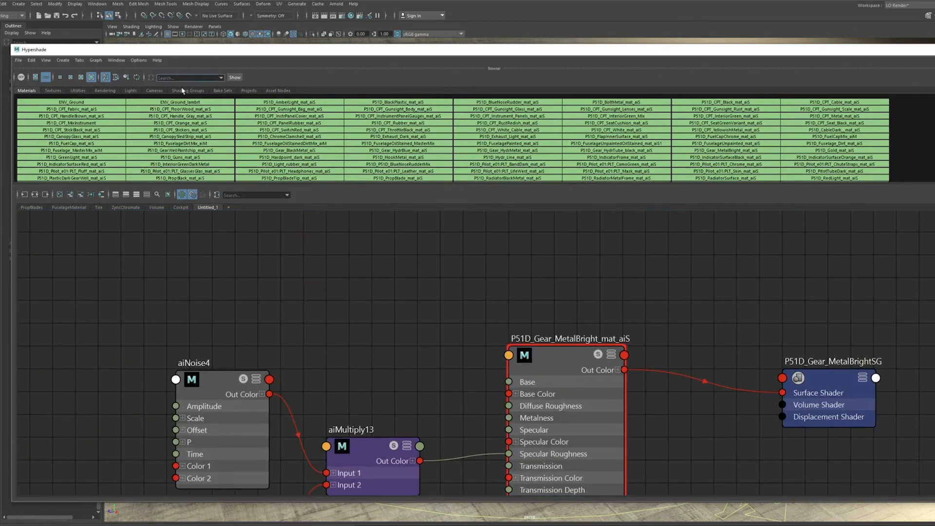
type("l")
key("Return")
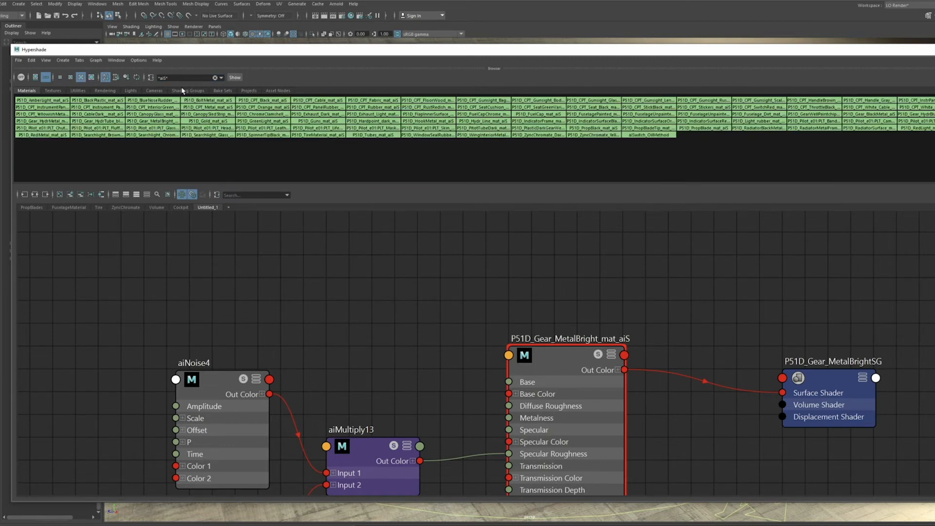
left_click_drag(171, 78, 157, 78)
left_click(628, 338)
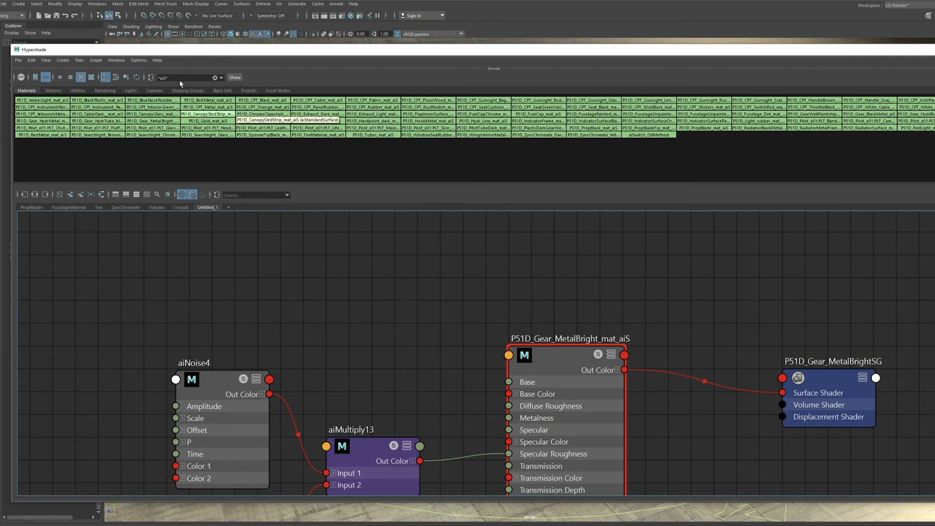
Replace the material search filter with *aiV*.
left_click_drag(179, 78, 123, 81)
type("*a")
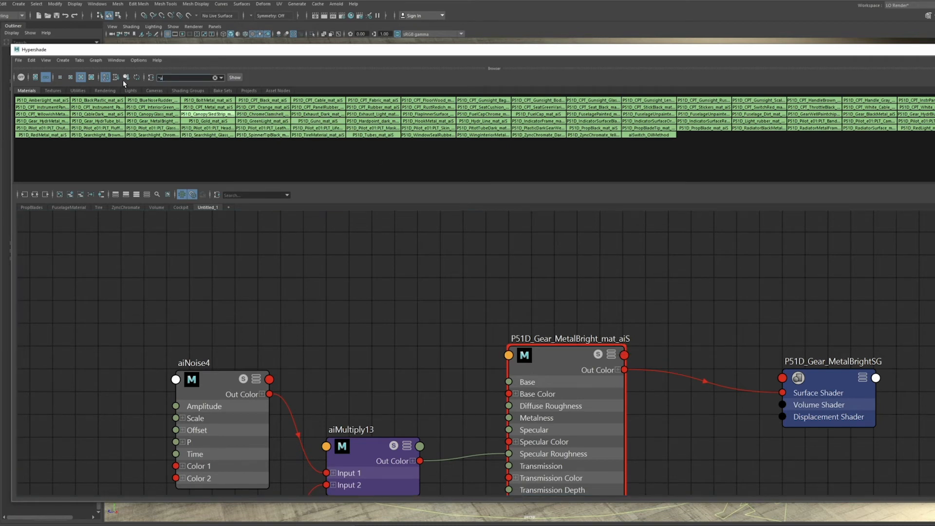
type("iV*")
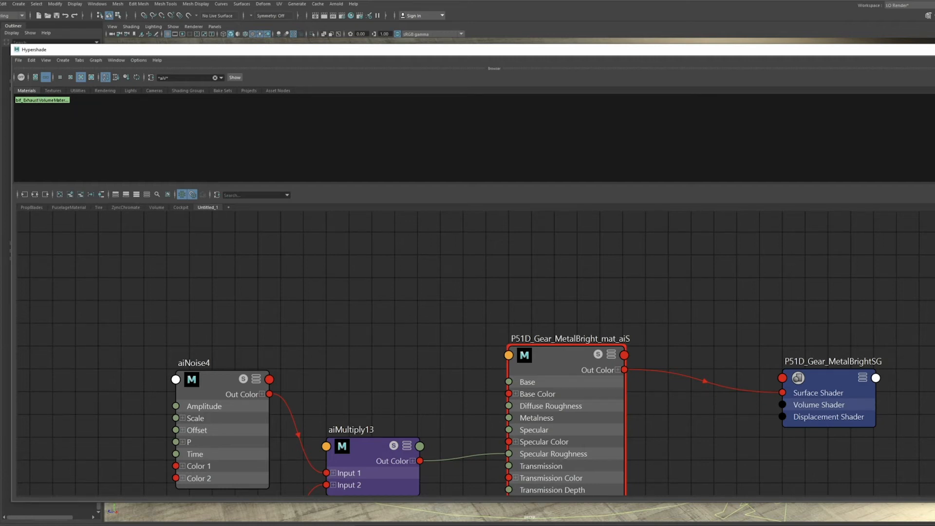
Clear the material search filter and set the material swatches to the extra-large size, with the Hypershade window moved slightly up.
left_click(177, 78)
key("ctrl+a")
key("BackSpace")
left_click_drag(362, 53, 353, 39)
left_click(82, 63)
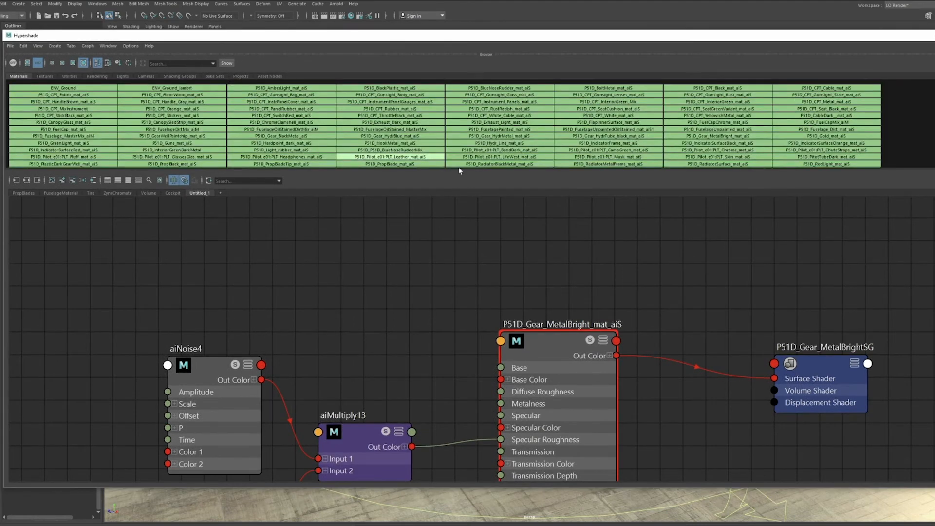
Enlarge the Hypershade browser area to list more materials, with the whole gear metal network in view below it.
left_click_drag(459, 171, 454, 190)
scroll(411, 270, "down", 5)
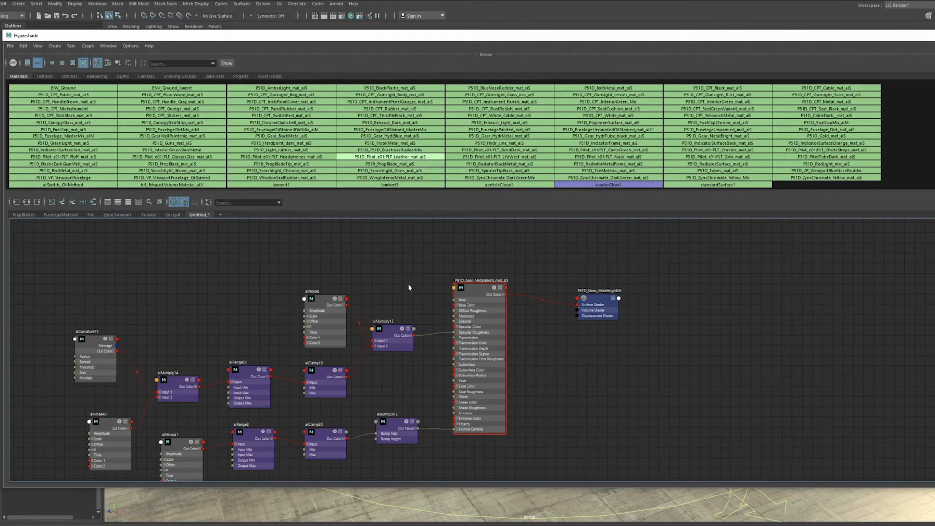
middle_click_drag(409, 288, 461, 264, "alt")
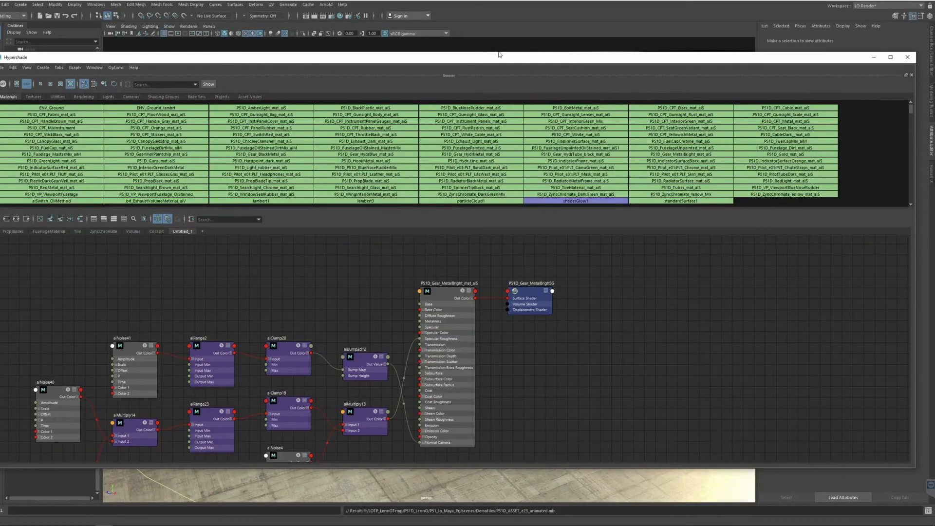
left_click_drag(487, 60, 480, 56)
left_click(497, 8)
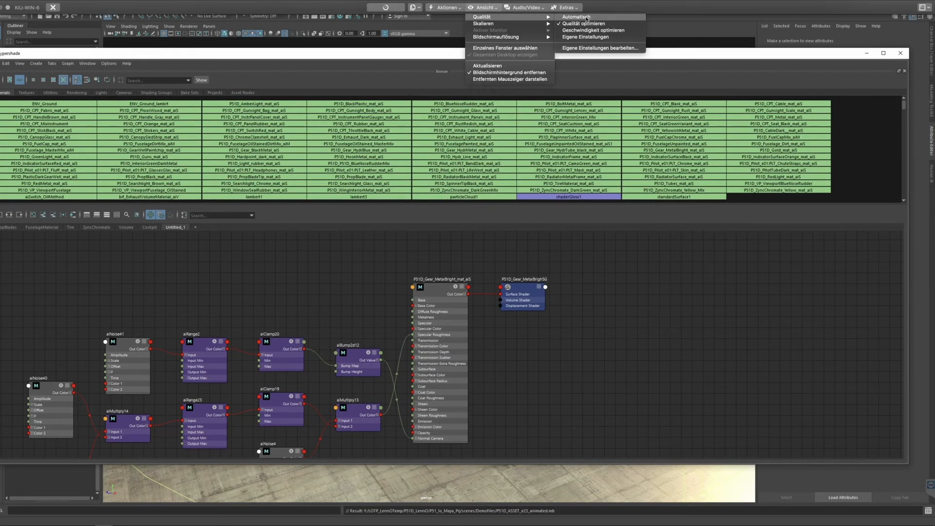
left_click(545, 54)
left_click_drag(814, 56, 806, 52)
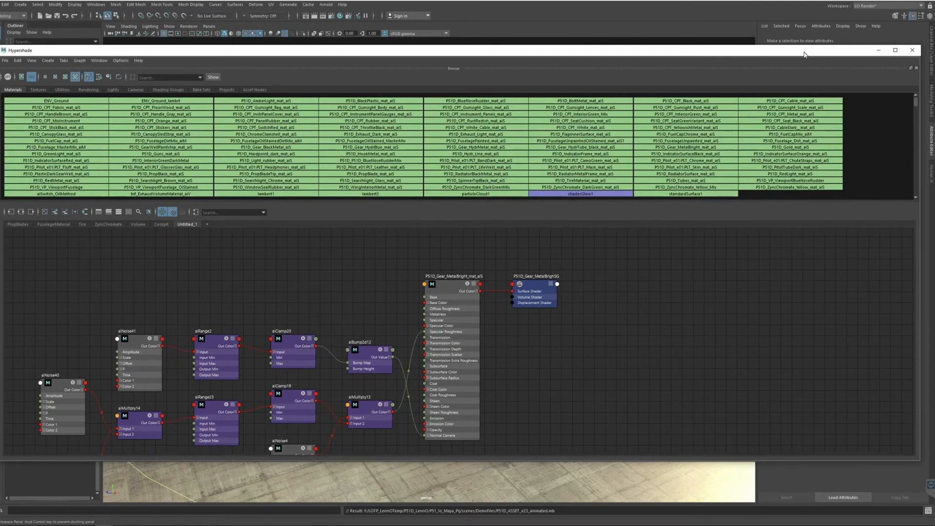
Close the Hypershade browser pane and place the window over the lower part of the viewport, showing the gear metal network.
left_click(917, 69)
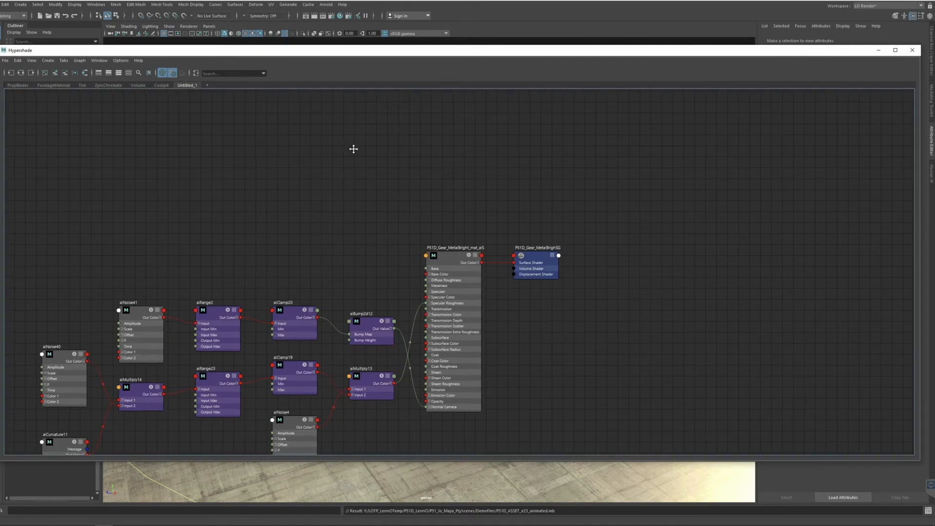
middle_click_drag(354, 148, 364, 108, "alt")
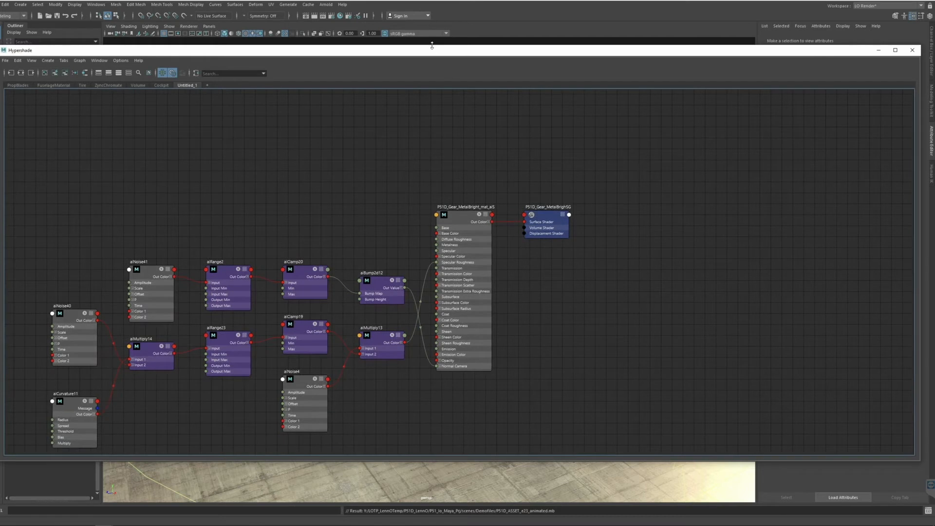
left_click_drag(434, 46, 414, 263)
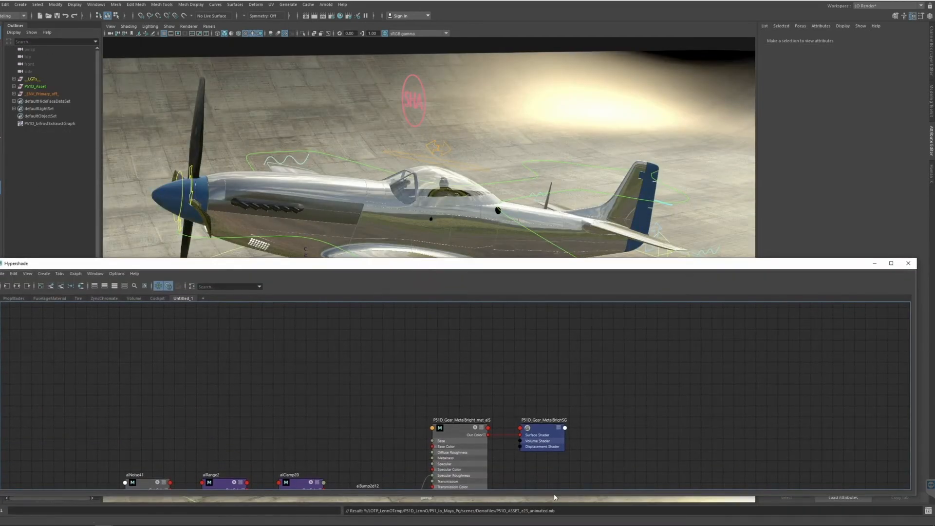
left_click_drag(553, 497, 553, 512)
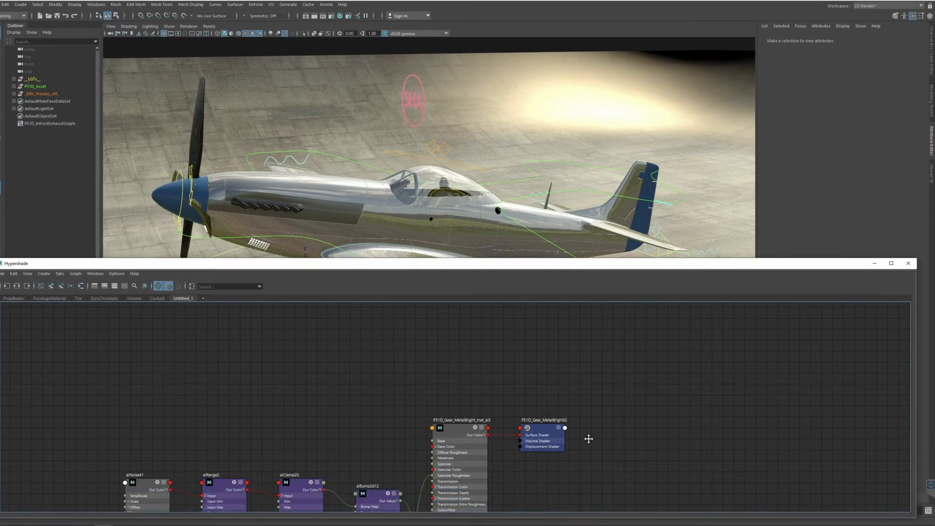
middle_click_drag(589, 439, 601, 392, "alt")
Render the aircraft in the Arnold RenderView and resize its window to fit above the Hypershade graph.
left_click(325, 5)
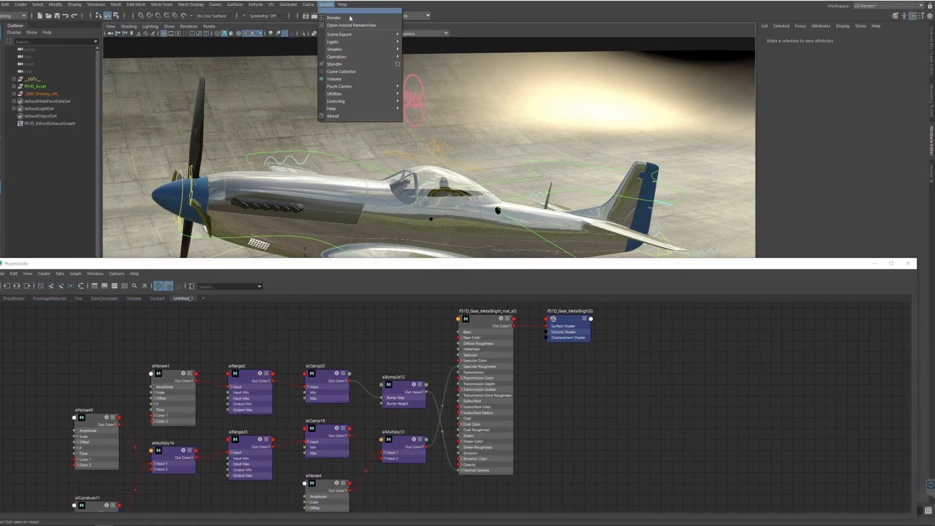
left_click(342, 18)
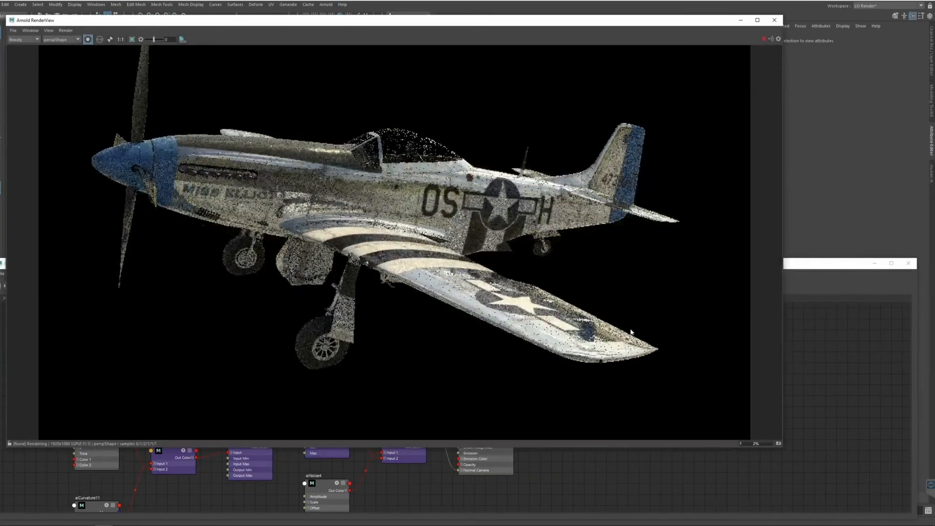
left_click_drag(782, 446, 873, 269)
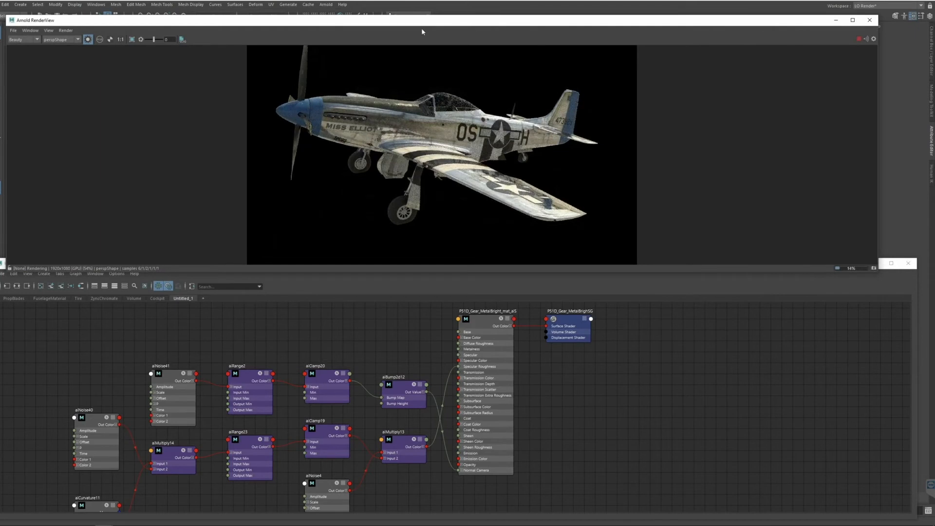
left_click_drag(424, 22, 418, 47)
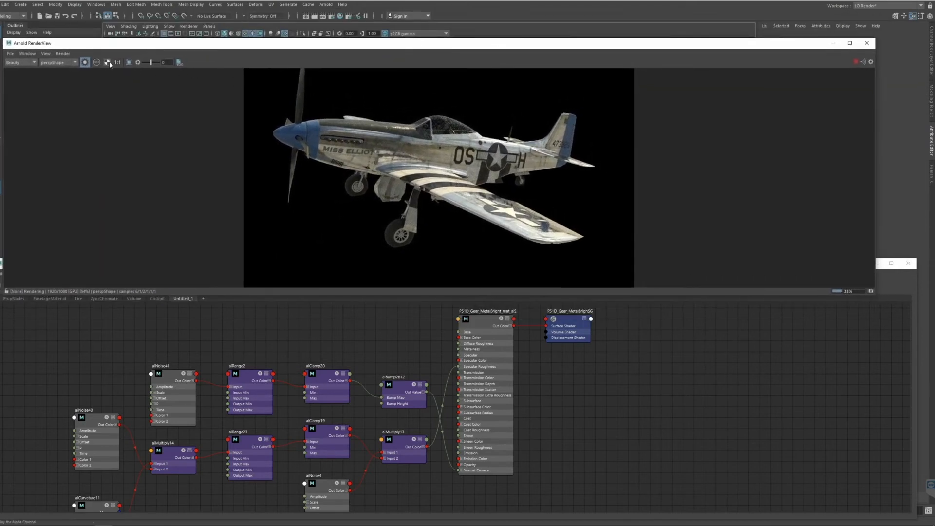
Show the Arnold render at 1:1 size, place its window above the Hypershade graph and turn the aircraft to a rear three-quarter view.
left_click(107, 62)
left_click(751, 368)
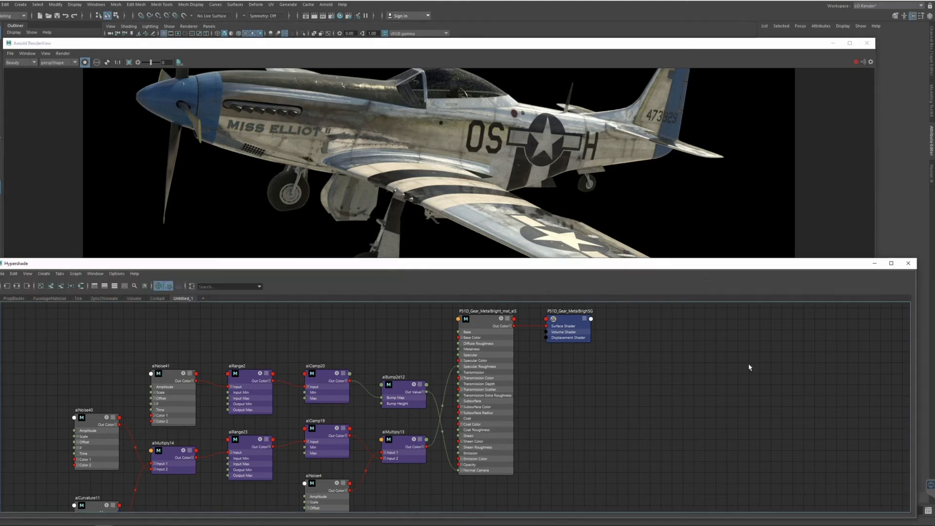
left_click_drag(503, 43, 498, 41)
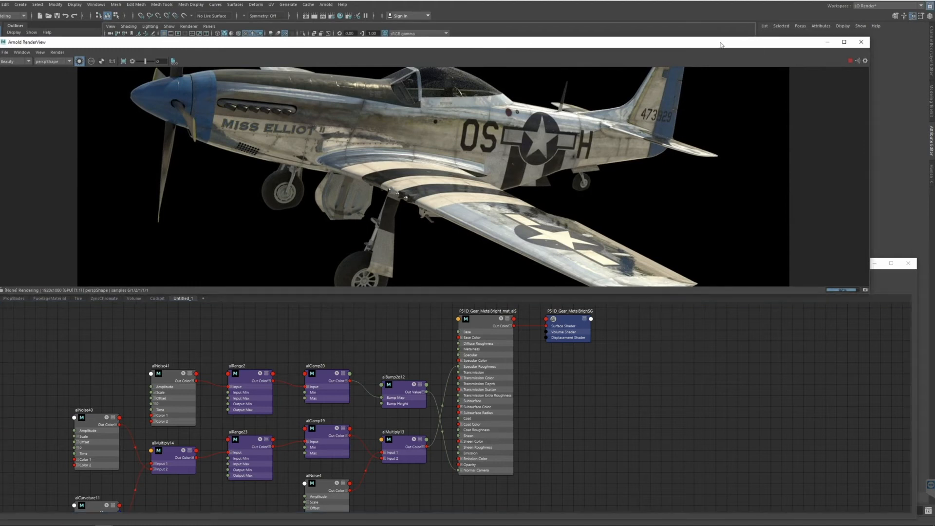
mouse_move(715, 43)
left_mouse_down()
mouse_move(706, 29)
mouse_move(725, 33)
mouse_move(718, 28)
left_mouse_up()
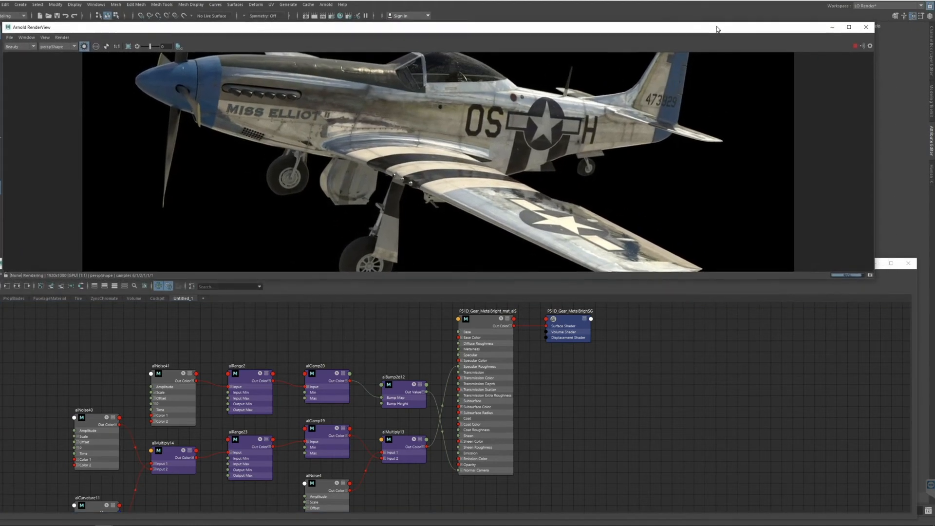
left_click_drag(685, 197, 531, 136, "alt")
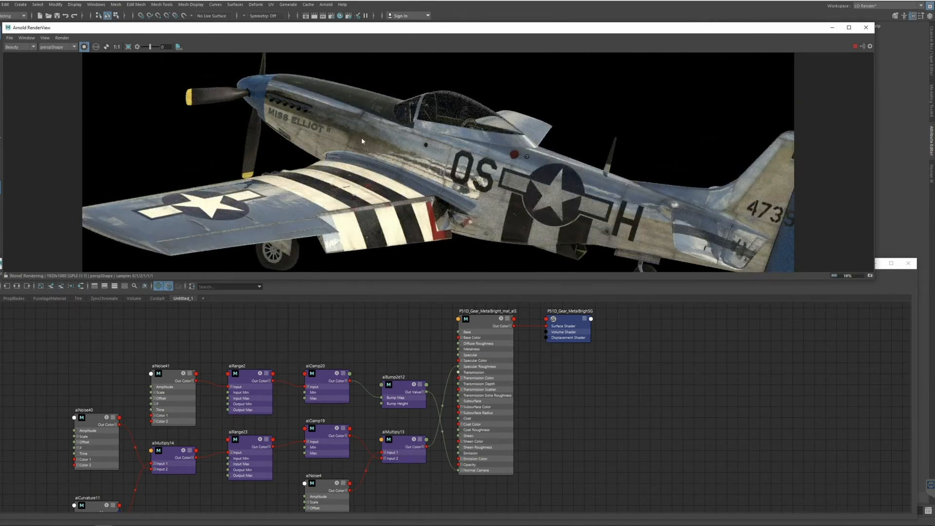
left_click_drag(363, 141, 379, 150, "alt")
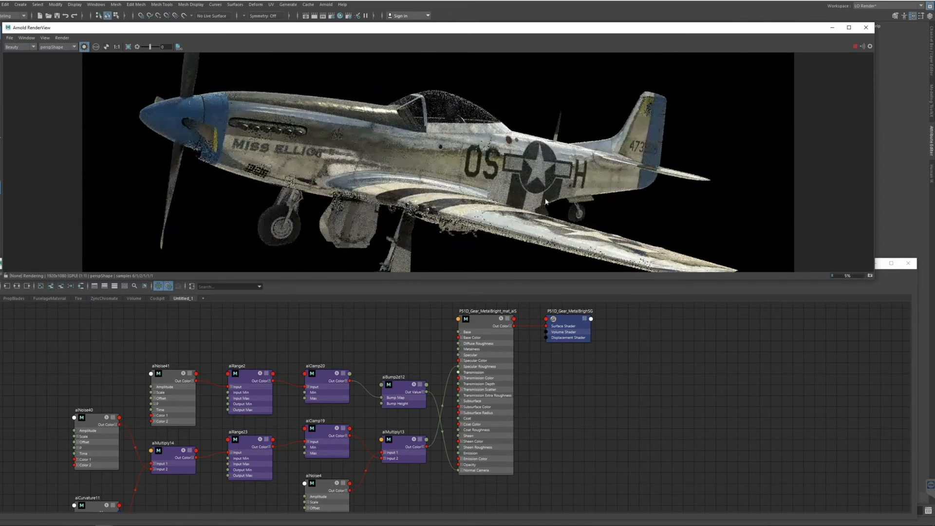
left_click_drag(547, 202, 569, 207, "alt")
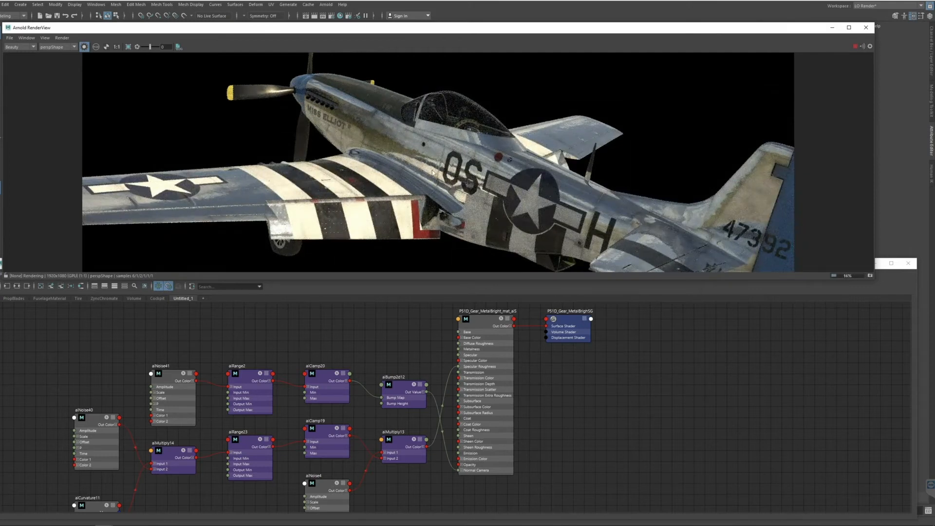
Show the FuselageMaterial graph in Hypershade and turn on isolate-selected shading in the Arnold RenderView.
left_click(158, 298)
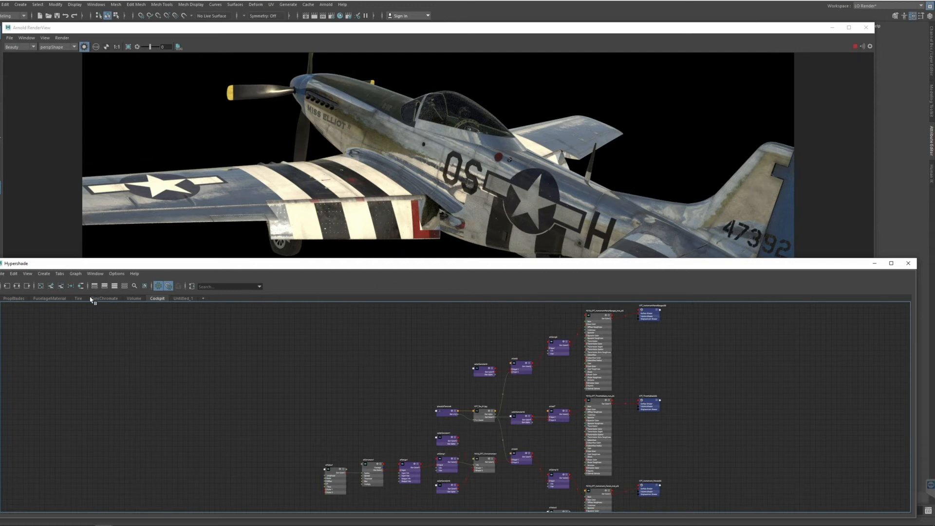
left_click(45, 299)
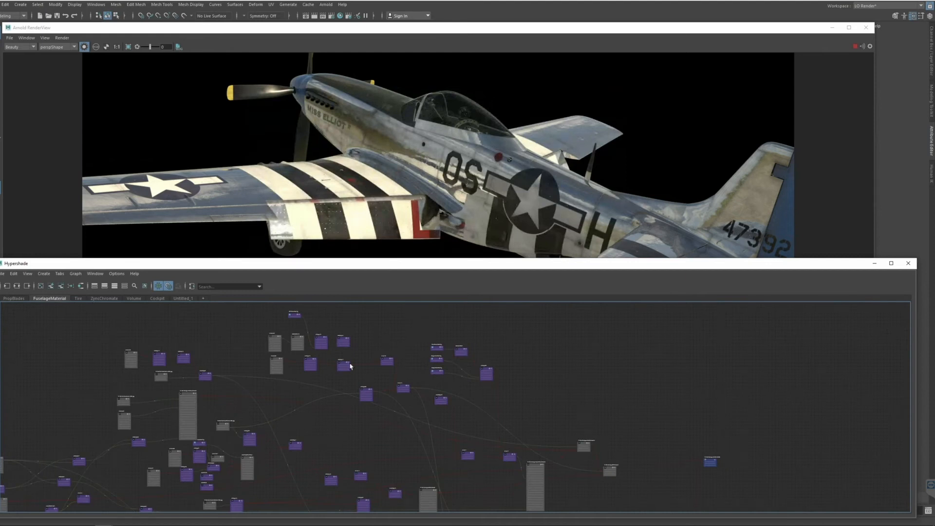
left_click(84, 47)
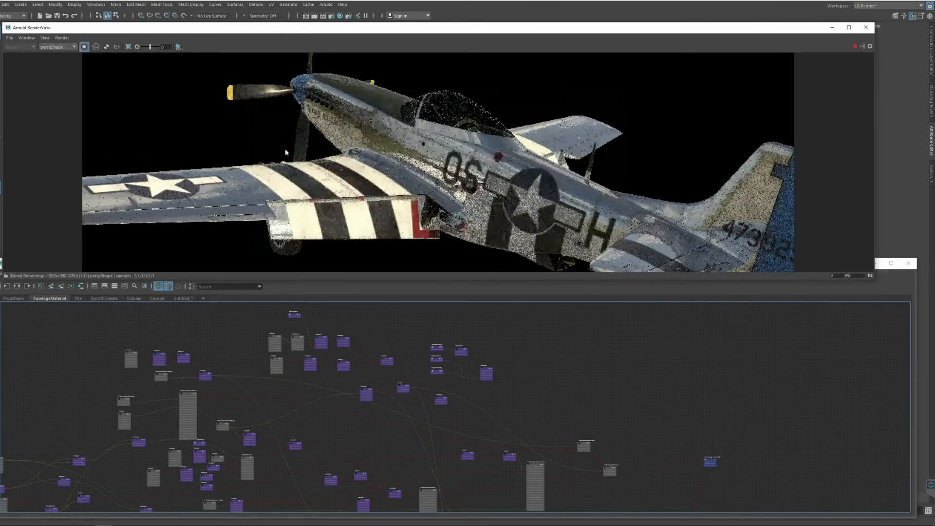
Examine the overall layout of the FuselageMaterial network, from its texture inputs to the shading groups.
left_click(287, 391)
middle_click_drag(287, 391, 435, 382, "alt")
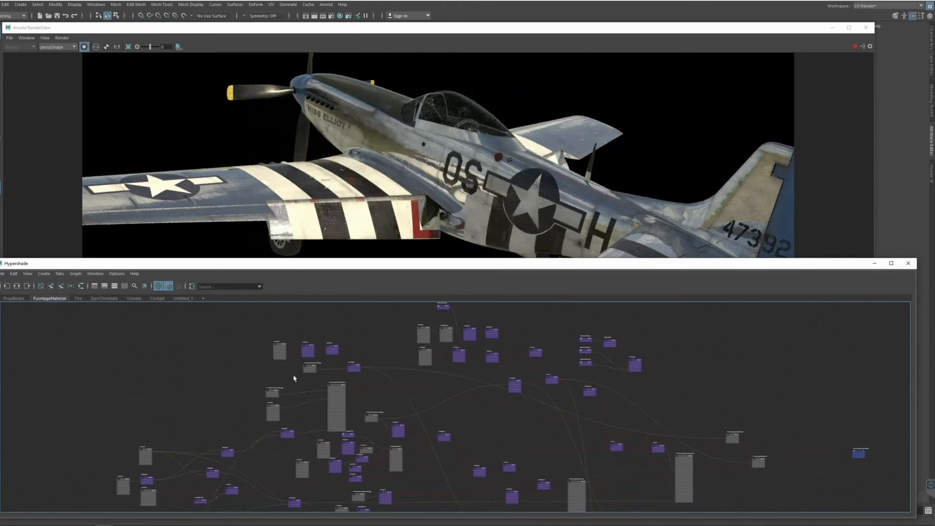
middle_click_drag(733, 497, 581, 446, "alt")
scroll(619, 444, "down", 2)
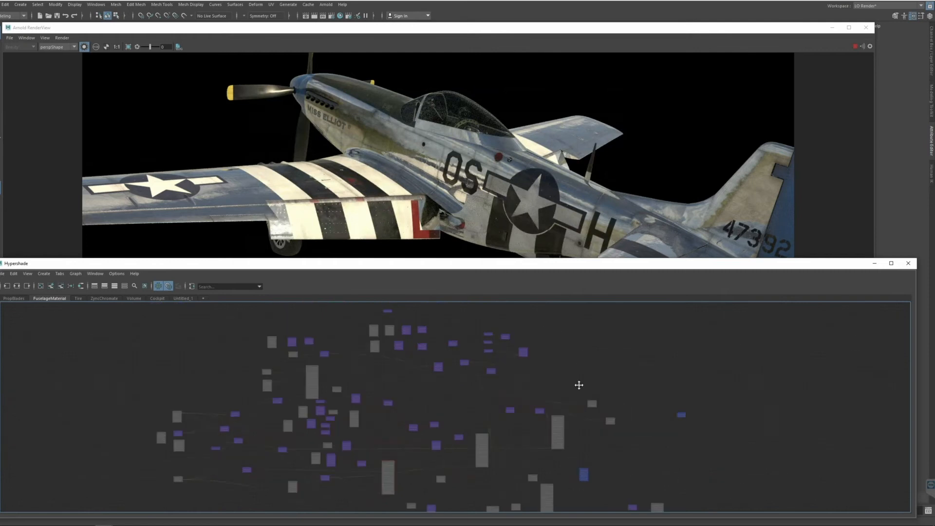
middle_click_drag(623, 394, 491, 332, "alt")
middle_click_drag(517, 398, 558, 436, "alt")
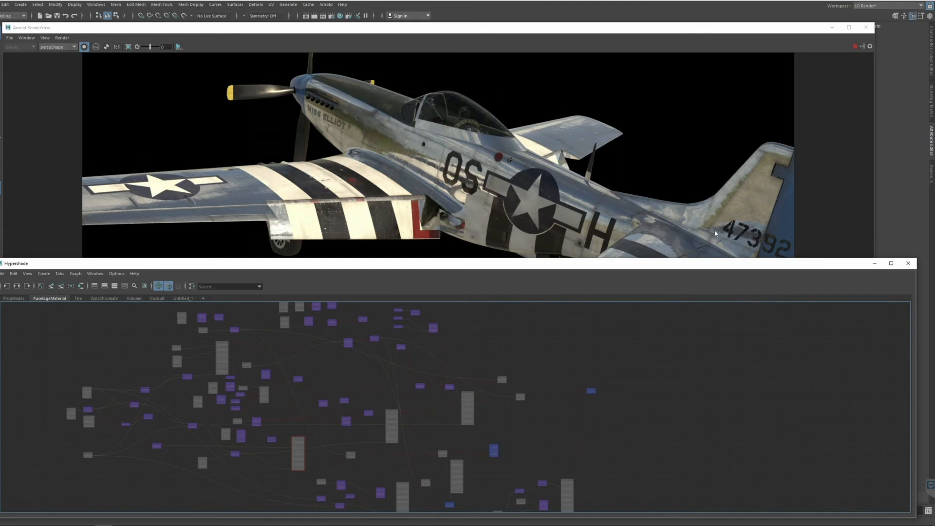
middle_click_drag(538, 379, 507, 340, "alt")
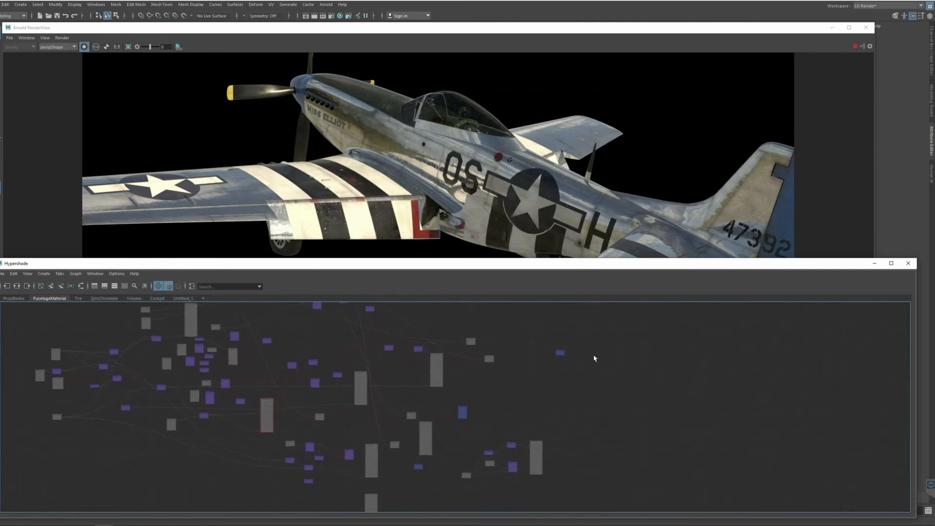
middle_click_drag(314, 342, 466, 399, "alt")
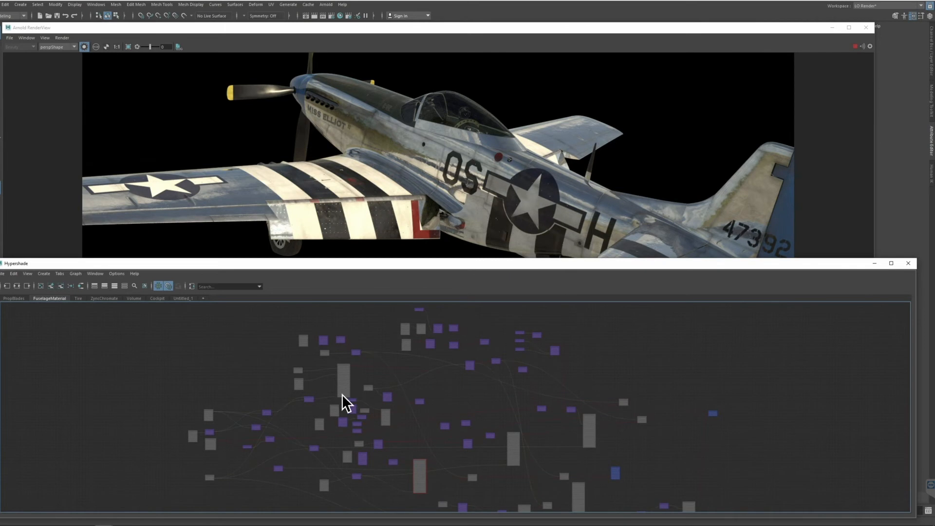
Isolate the P51D_FuseTex_albedo.1001.jpg texture in the Arnold render and turn the aircraft to a front three-quarter view.
scroll(312, 375, "up", 3)
middle_click_drag(193, 398, 317, 384, "alt")
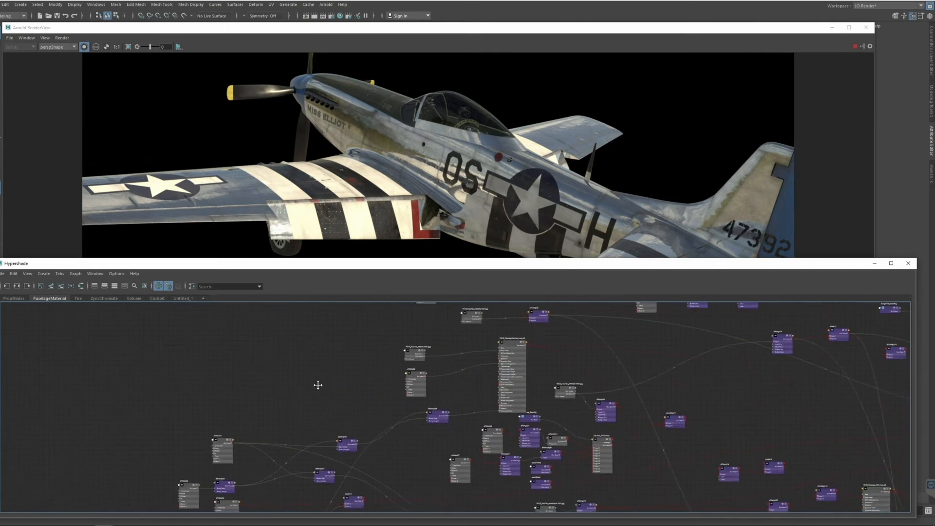
scroll(365, 378, "up", 3)
middle_click_drag(482, 376, 376, 359, "alt")
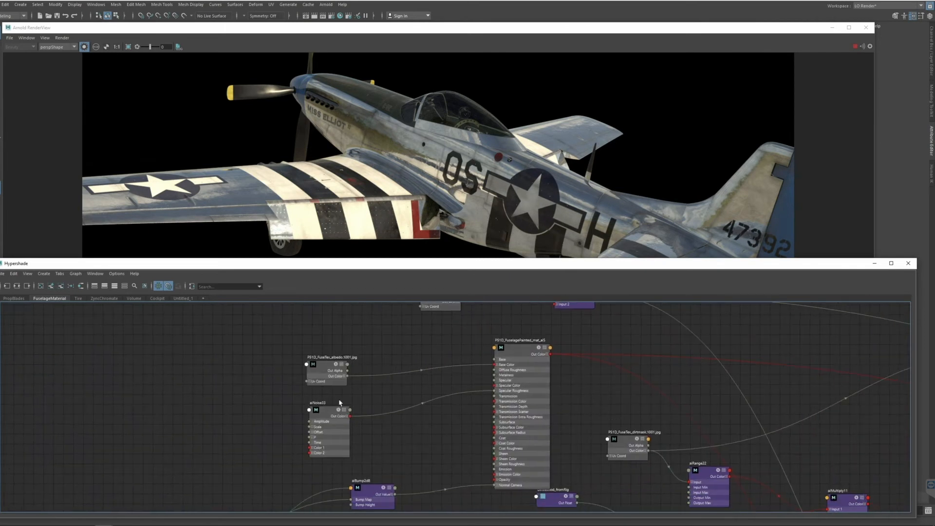
scroll(333, 364, "up", 3)
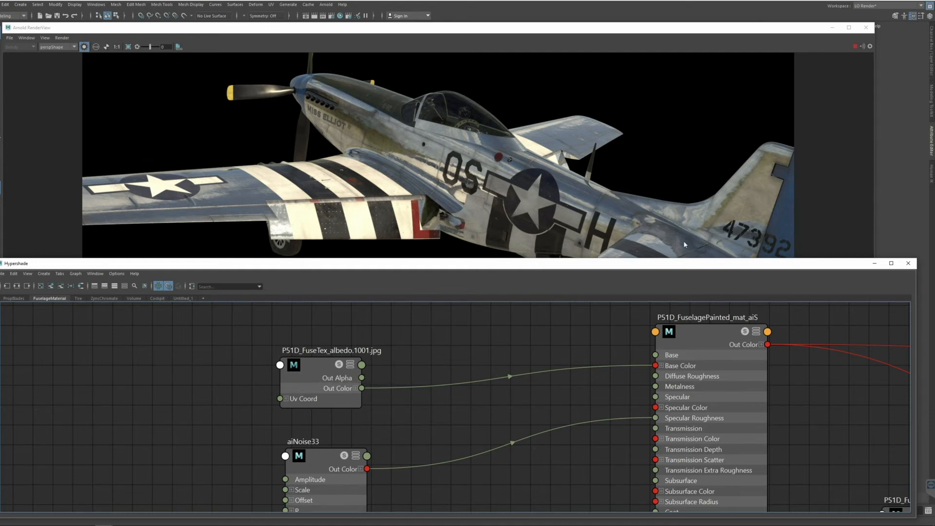
left_click(326, 365)
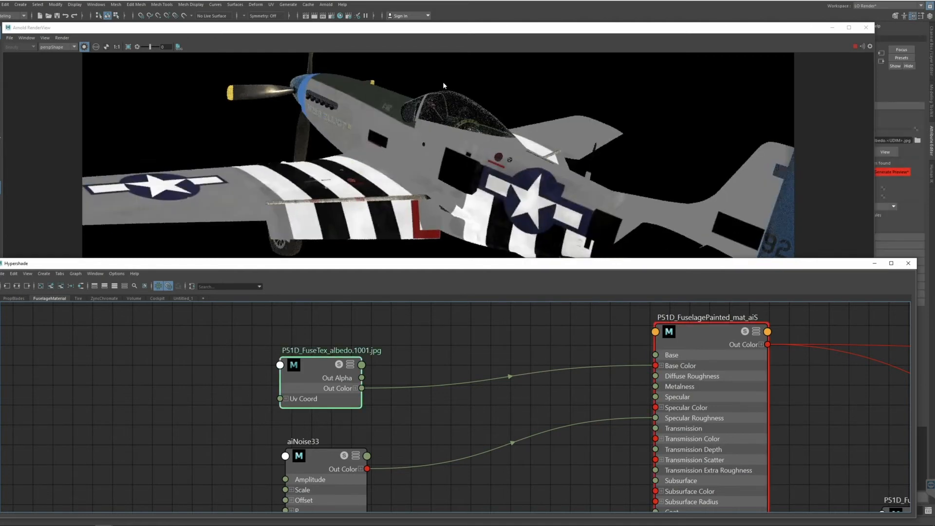
left_click_drag(233, 136, 351, 158, "alt")
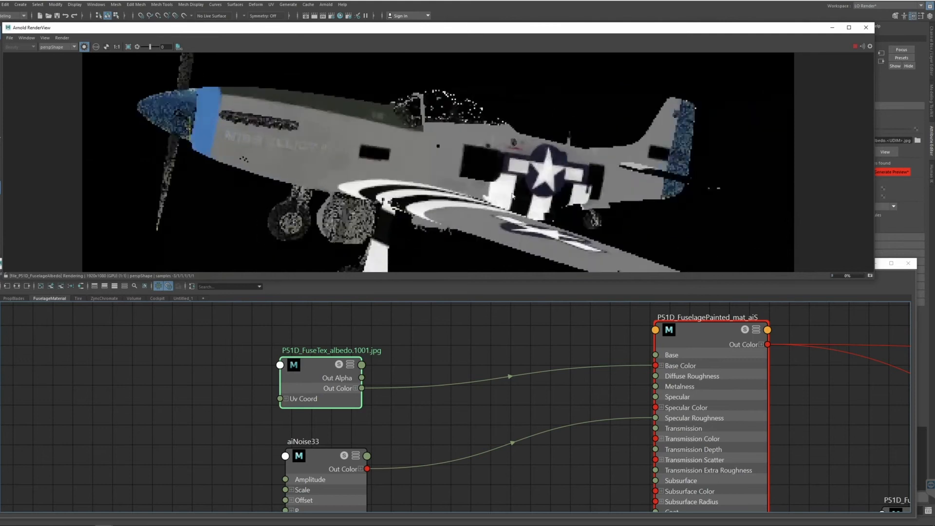
scroll(608, 350, "down", 4)
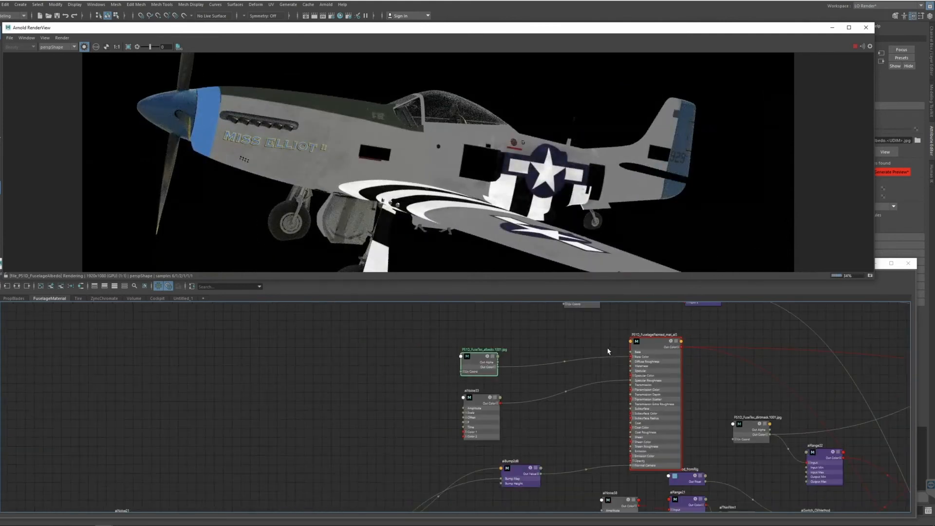
middle_click_drag(716, 337, 253, 329, "alt")
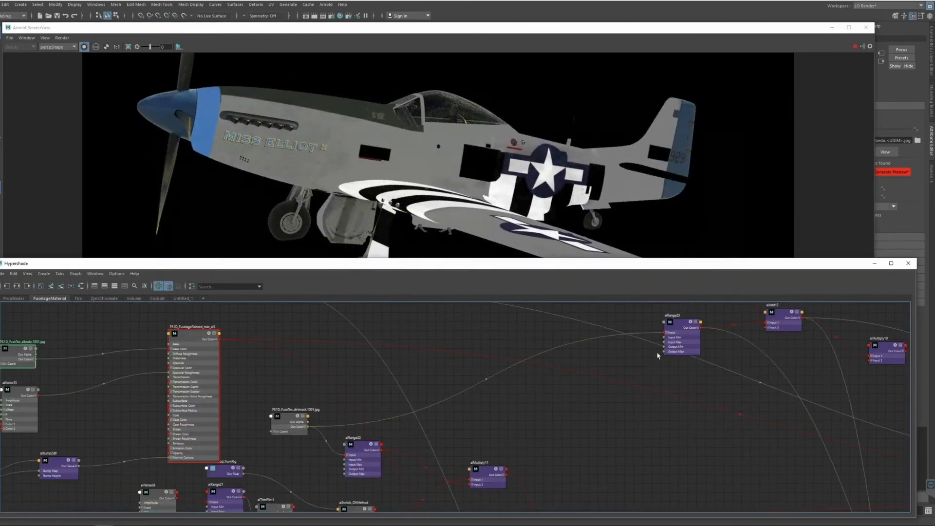
middle_click_drag(625, 371, 233, 349, "alt")
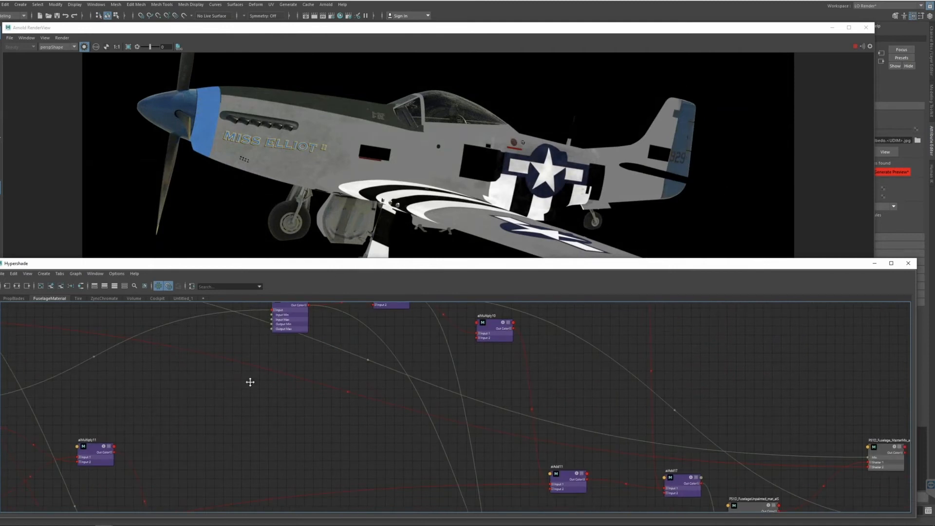
middle_click_drag(250, 382, 460, 407, "alt")
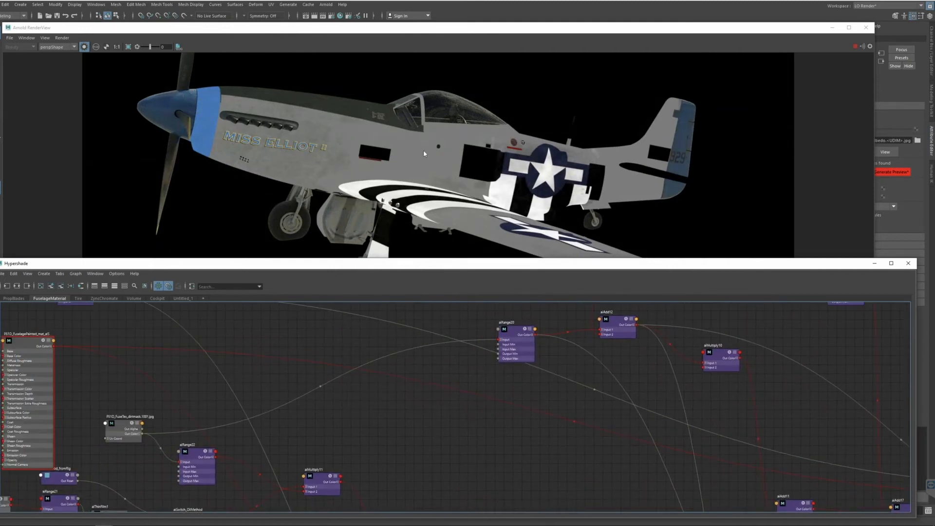
Switch the Arnold render device to CPU in the system render settings.
left_click(595, 28)
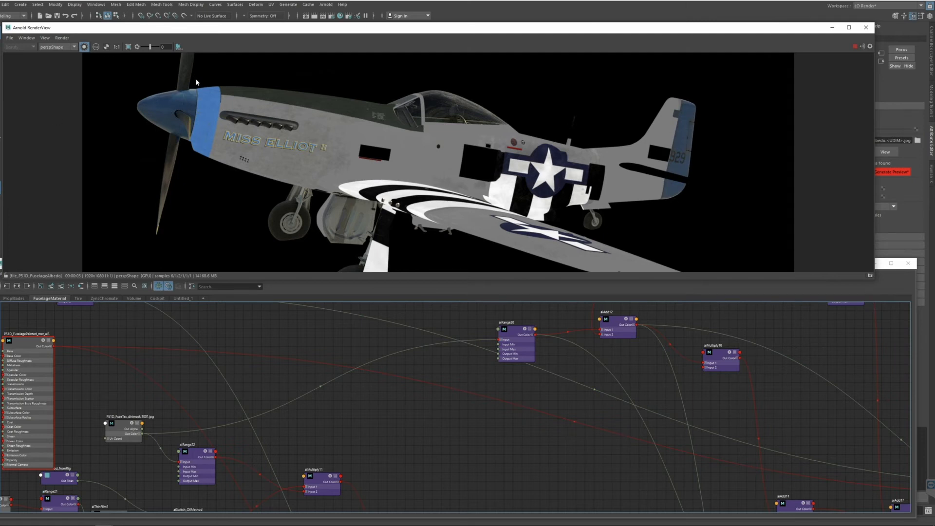
left_click(332, 16)
left_click_drag(797, 115, 730, 149)
left_click(740, 184)
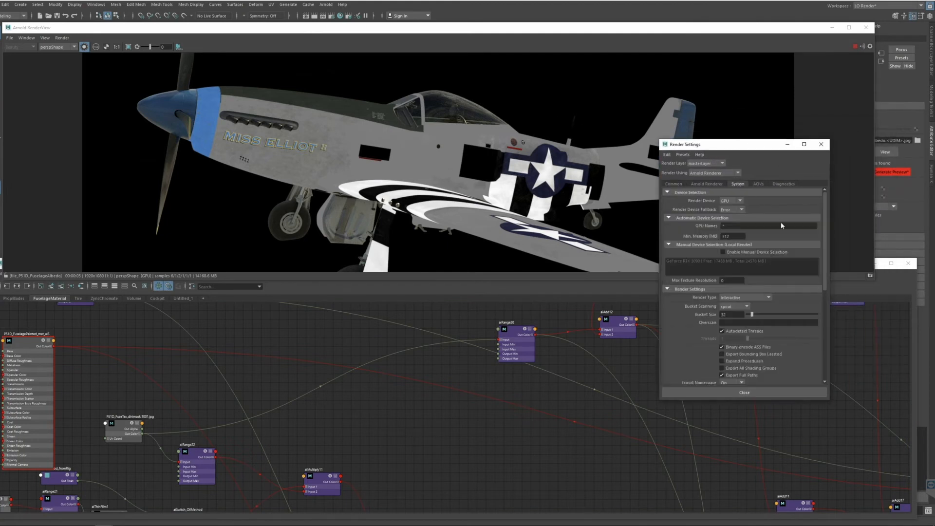
left_click(735, 201)
left_click(738, 210)
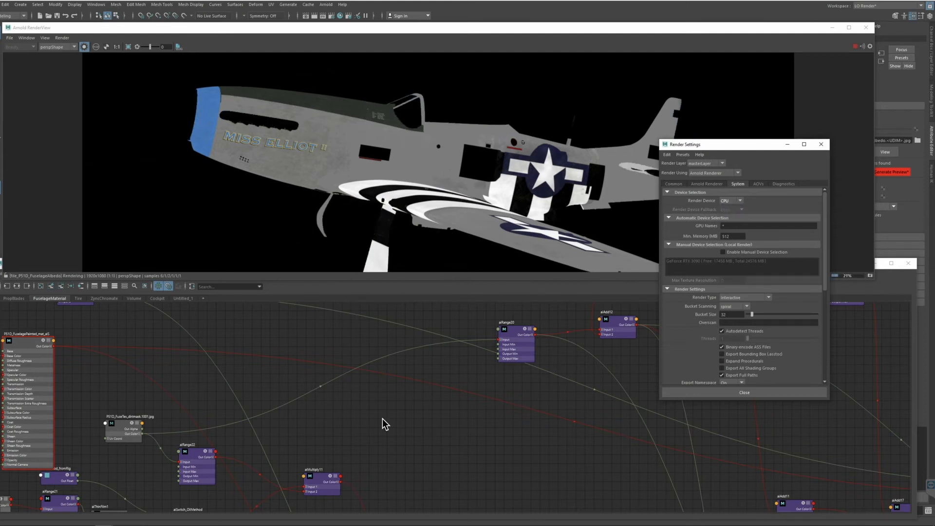
Compare the aiNoise33 node with the fuselage albedo texture by isolating them in turn, ending on the albedo texture.
scroll(455, 393, "down", 3)
middle_click_drag(250, 374, 478, 374, "alt")
left_click(260, 391)
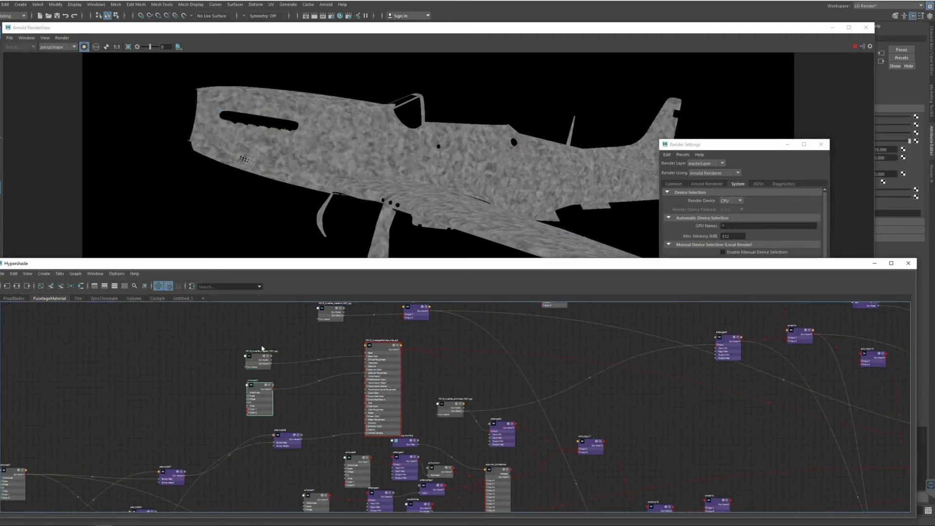
left_click(256, 363)
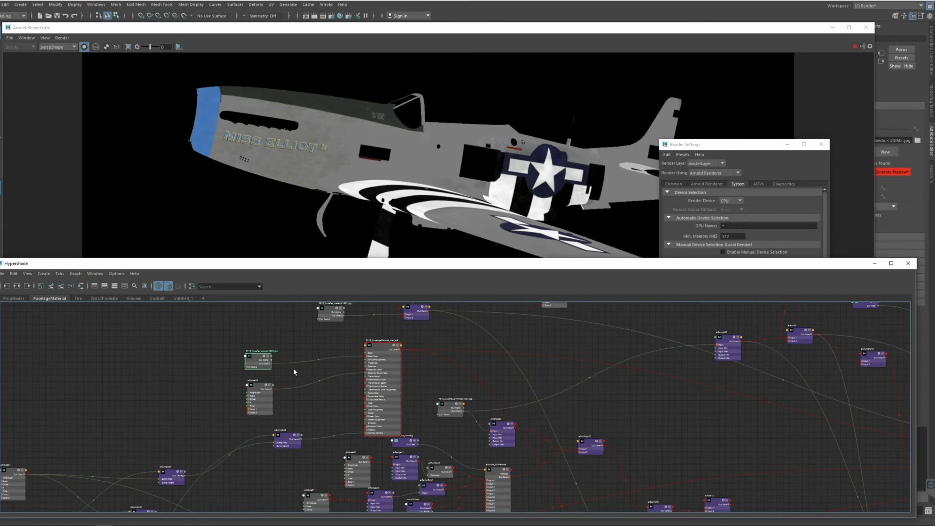
left_click(258, 398)
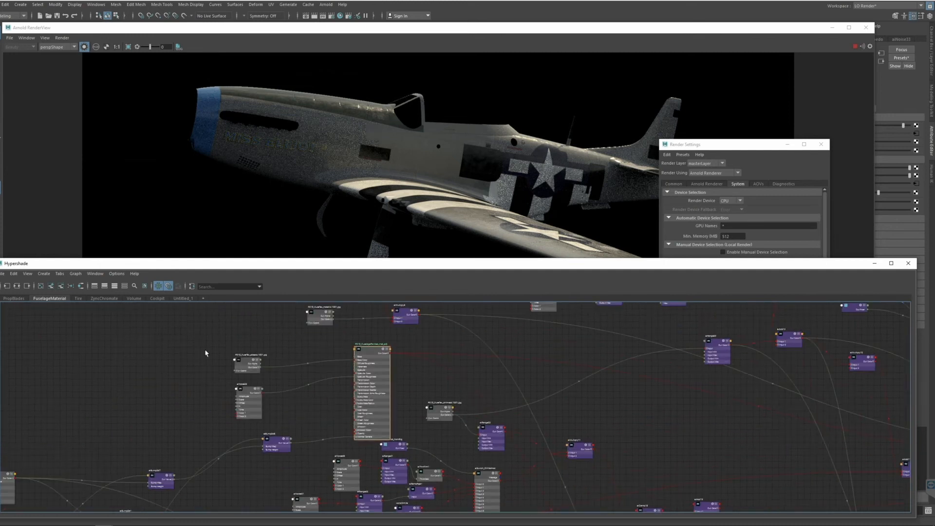
left_click(245, 365)
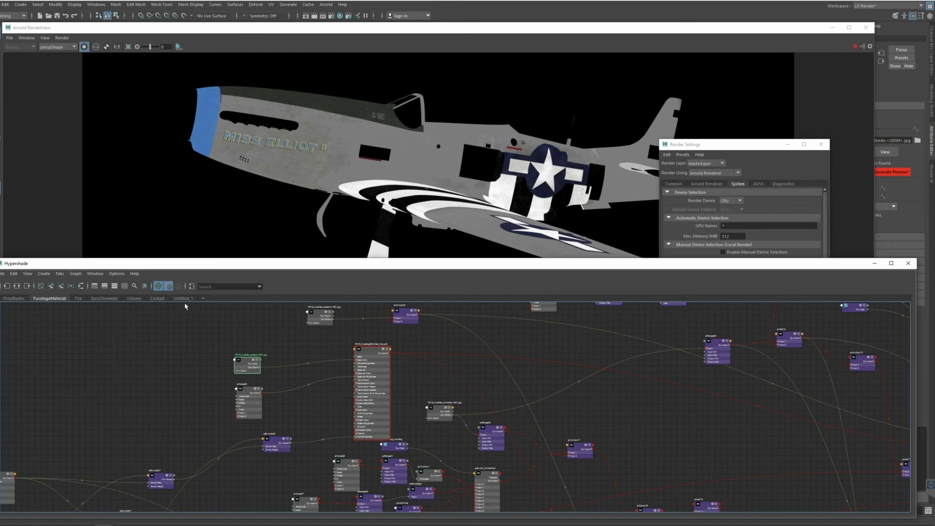
Show the Cockpit graph in Hypershade, uncover the viewport behind the render window and turn the camera closely onto the aircraft's cockpit.
left_click(157, 301)
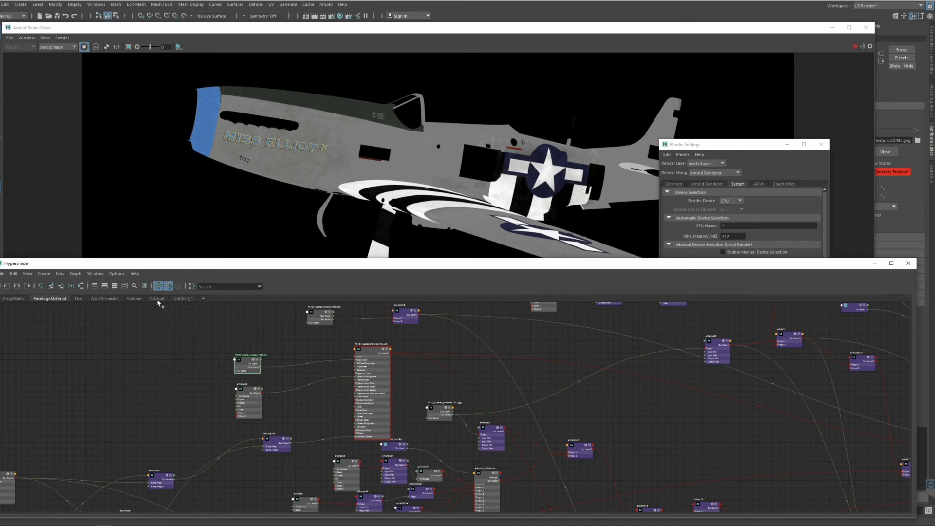
left_click(157, 299)
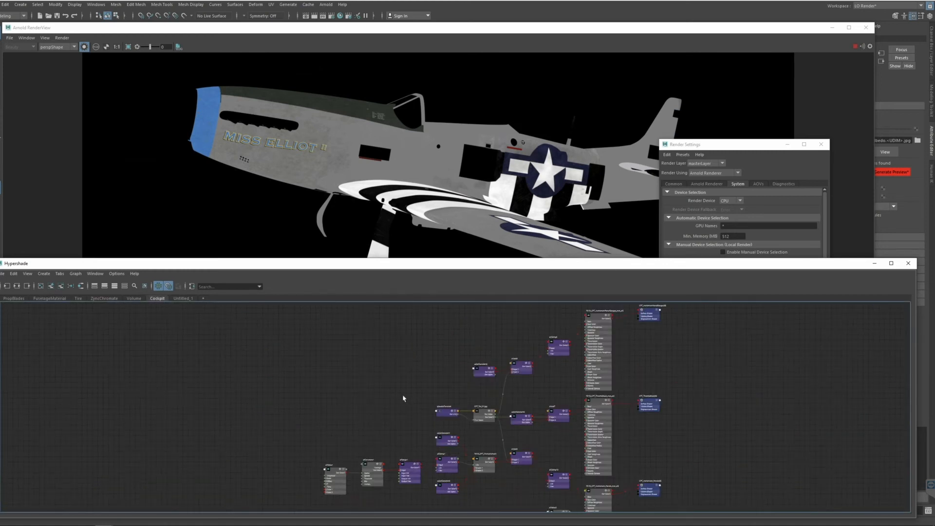
middle_click_drag(458, 395, 409, 387, "alt")
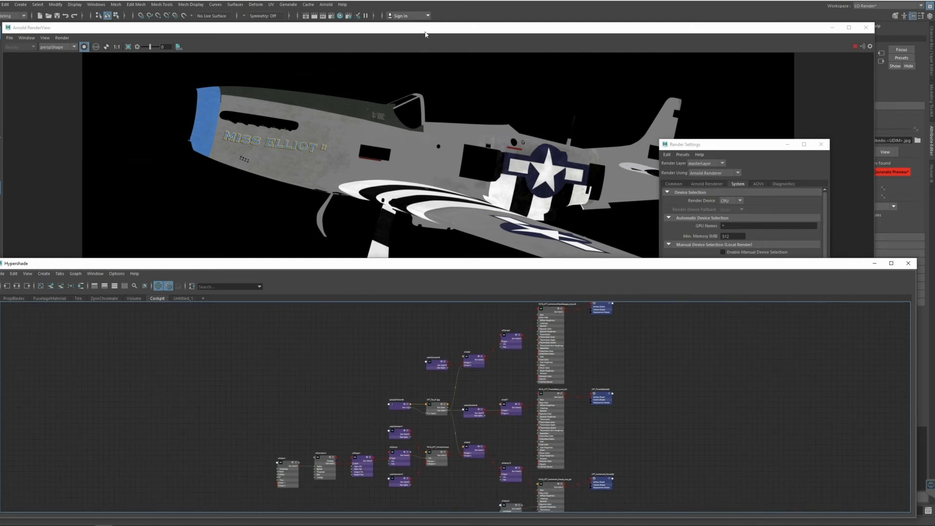
middle_click_drag(577, 358, 632, 381, "alt")
left_click(505, 31)
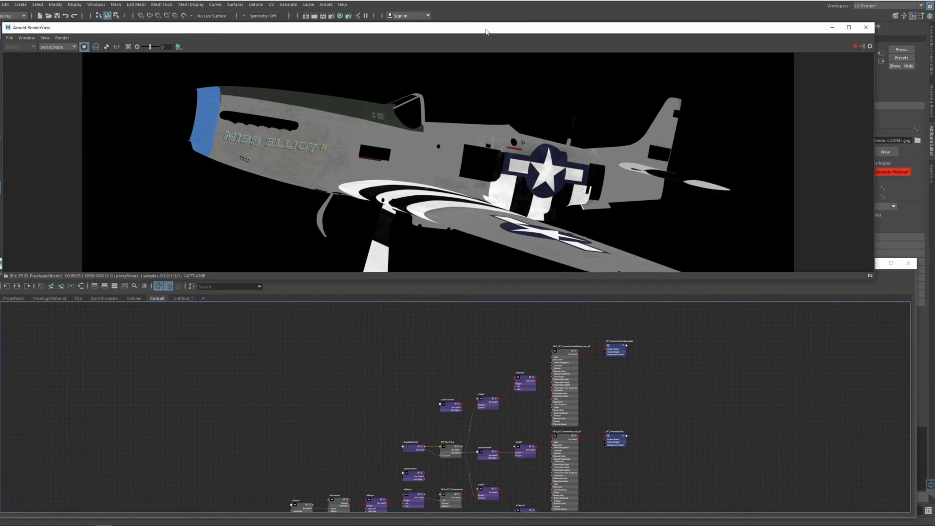
left_click_drag(478, 32, 507, 262)
left_click_drag(454, 223, 21, 89, "alt")
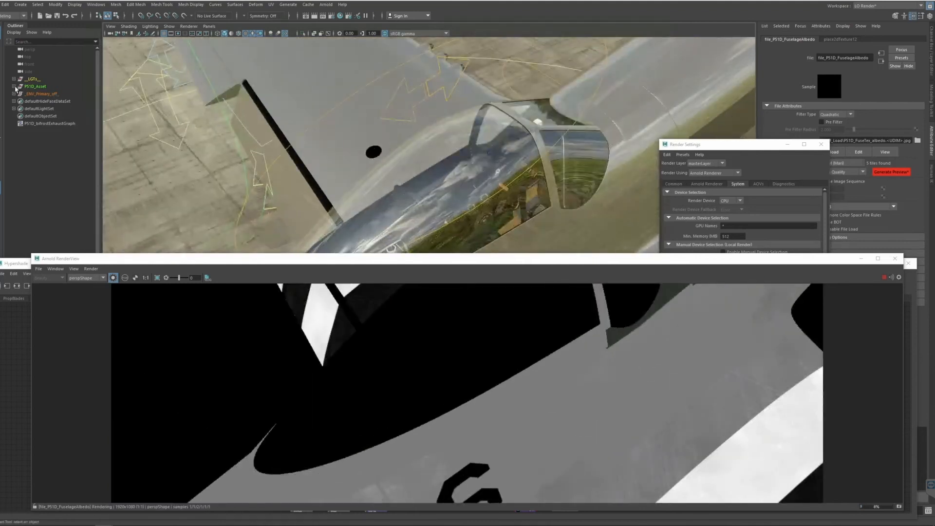
Hide the Canopy_C_grp group inside P51D_Hierarchy_grp of the P51D_Asset.
left_click(14, 86)
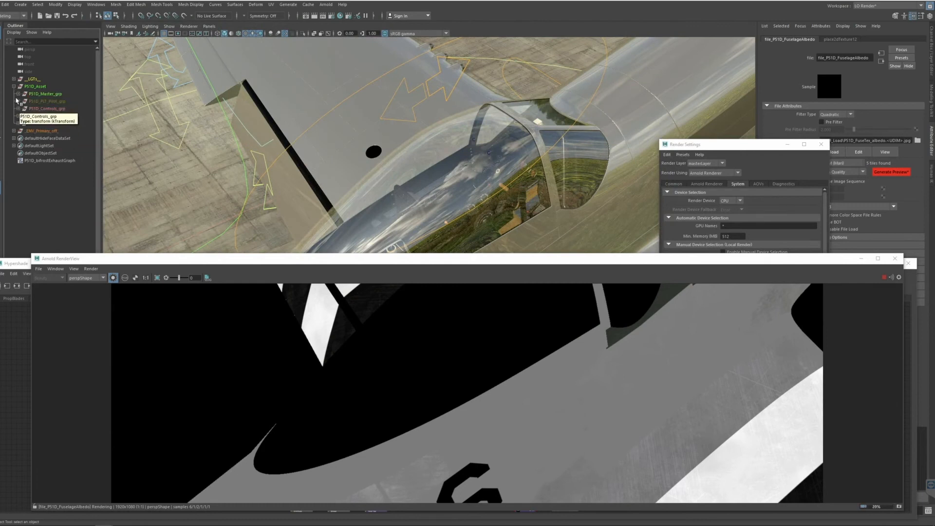
left_click(18, 94)
left_click(23, 101)
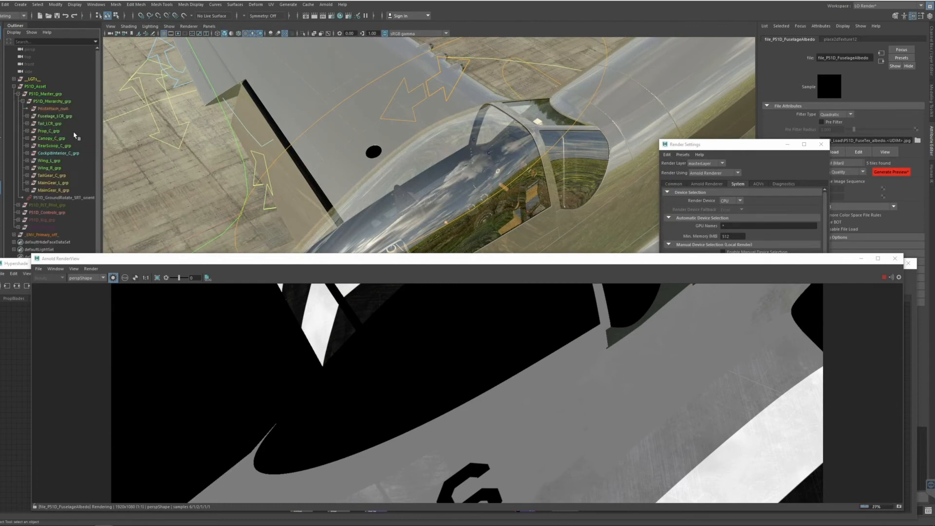
left_click(50, 138)
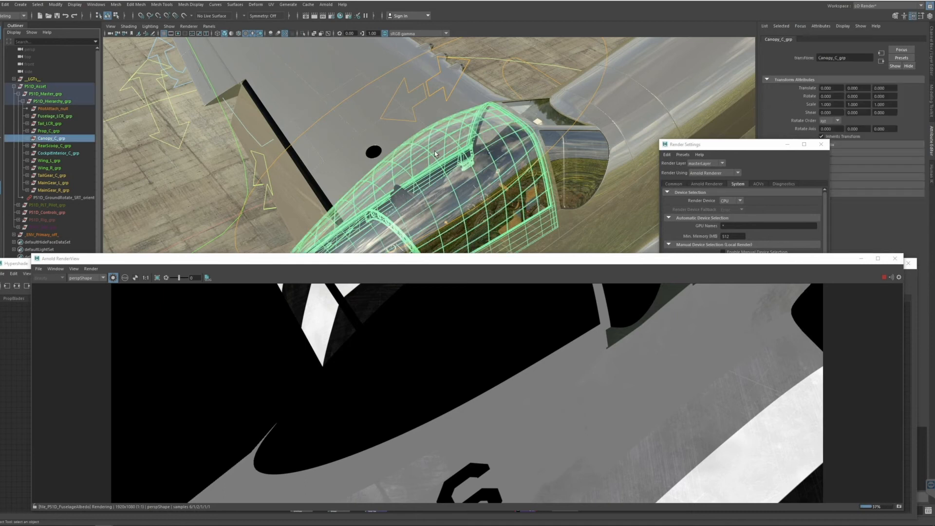
key("ctrl+h")
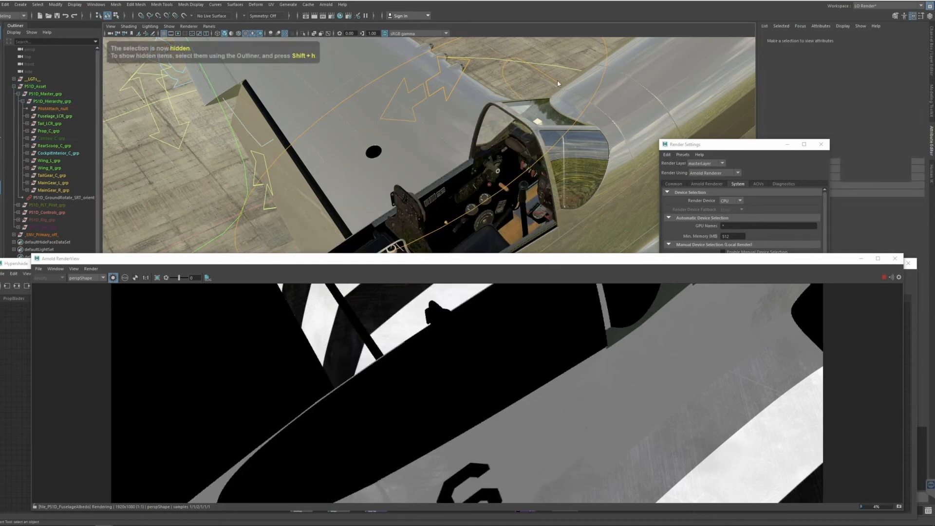
Place the Arnold RenderView above the Cockpit graph and isolate the P51D_CPT_InstrumentPanelGauges_mat_aiS material.
left_click_drag(552, 260, 555, 52)
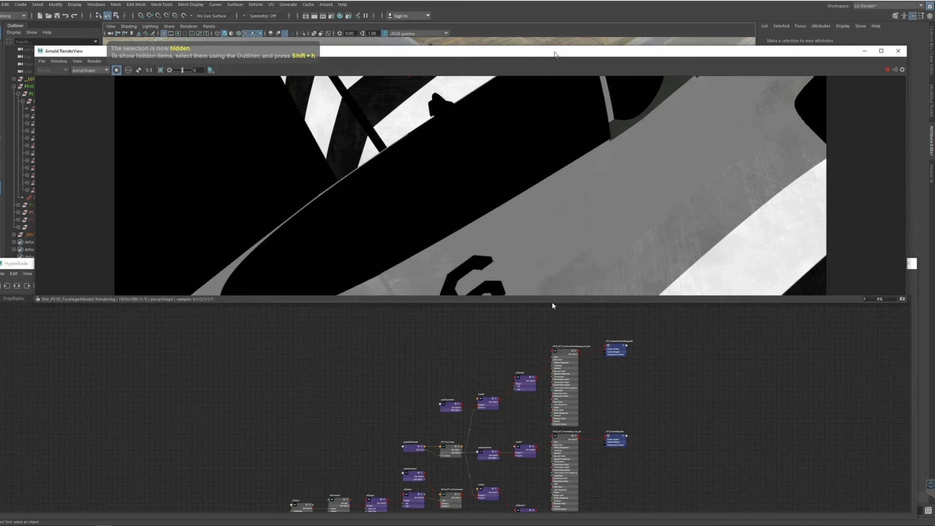
left_click(563, 355)
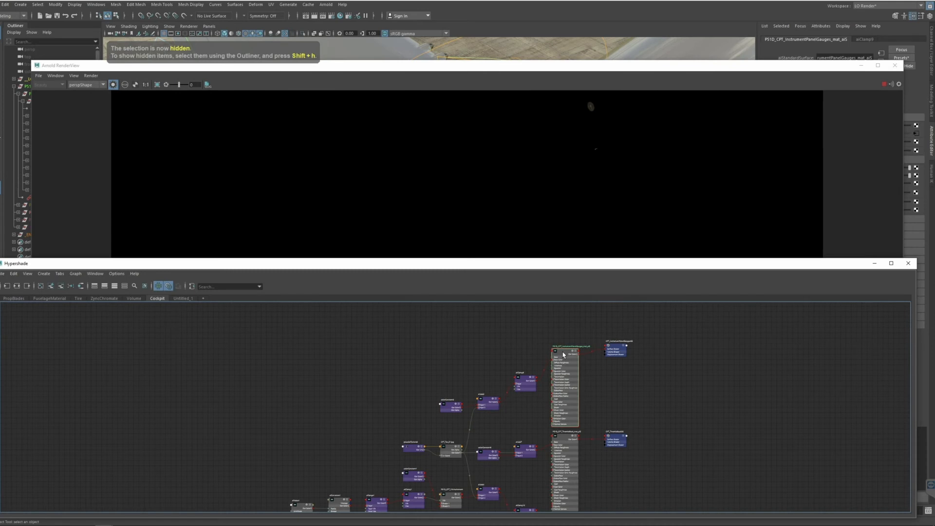
left_click(483, 62)
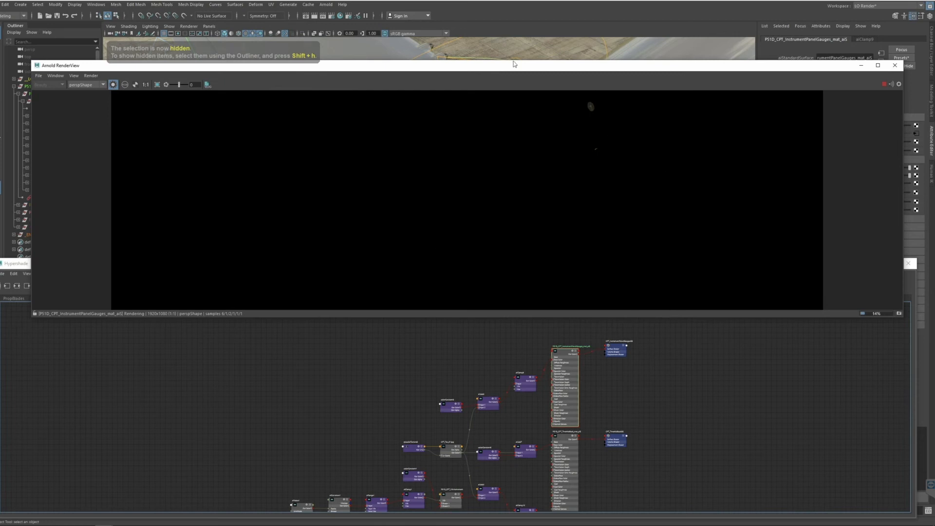
Turn off adaptive sampling and set the Camera (AA) samples to 2 in the Arnold render settings.
left_click(332, 15)
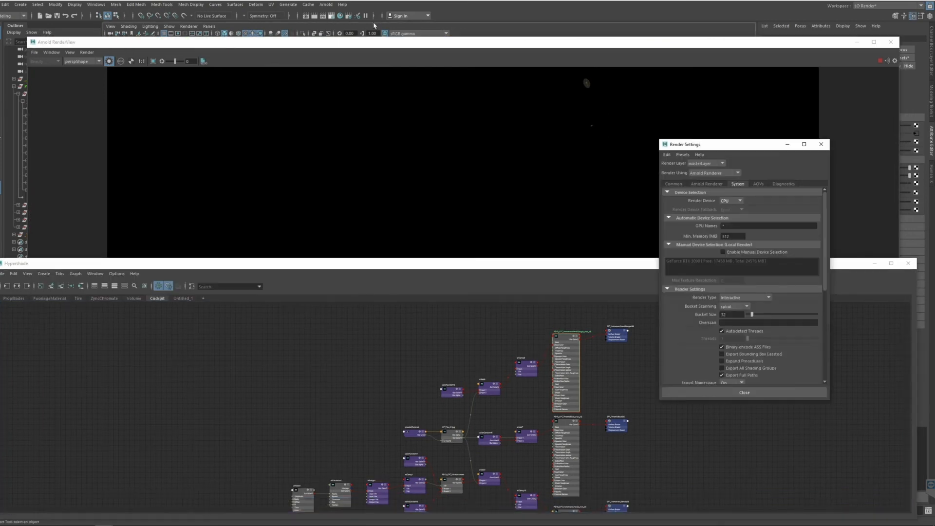
left_click(707, 184)
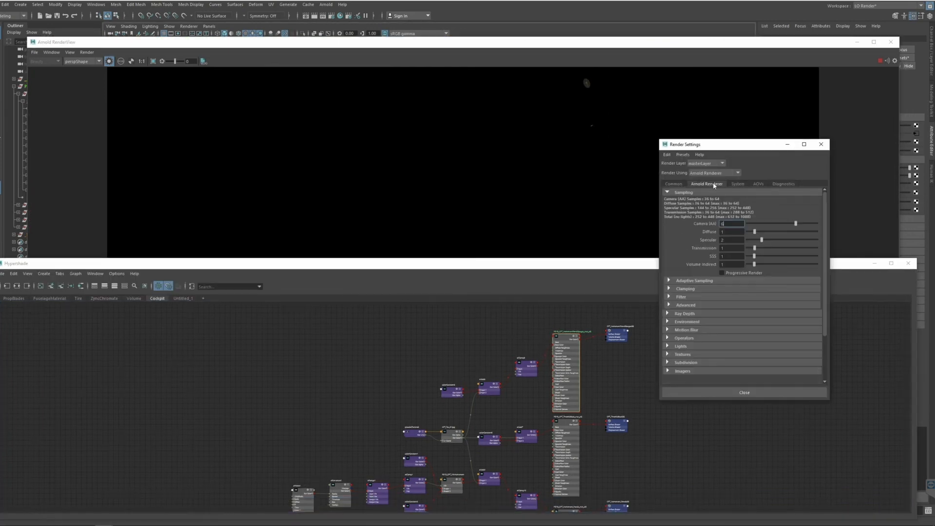
left_click(698, 281)
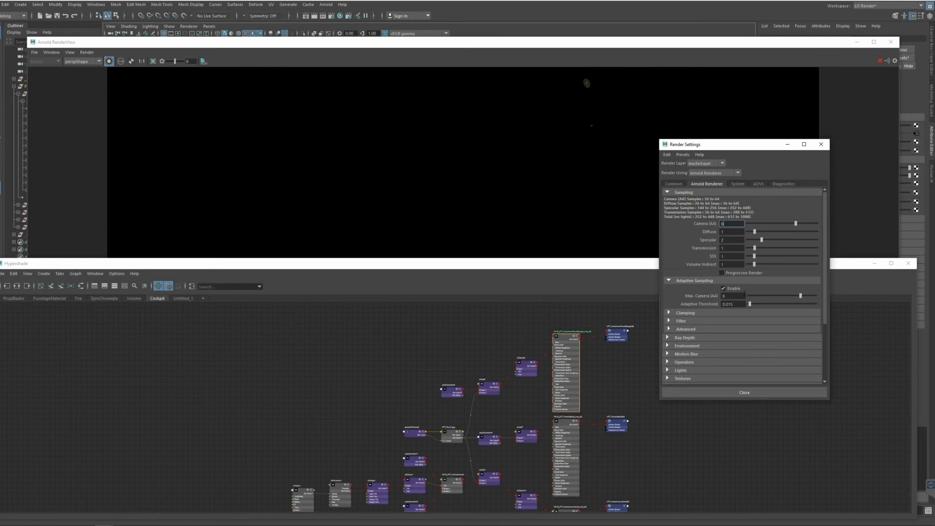
left_click(735, 290)
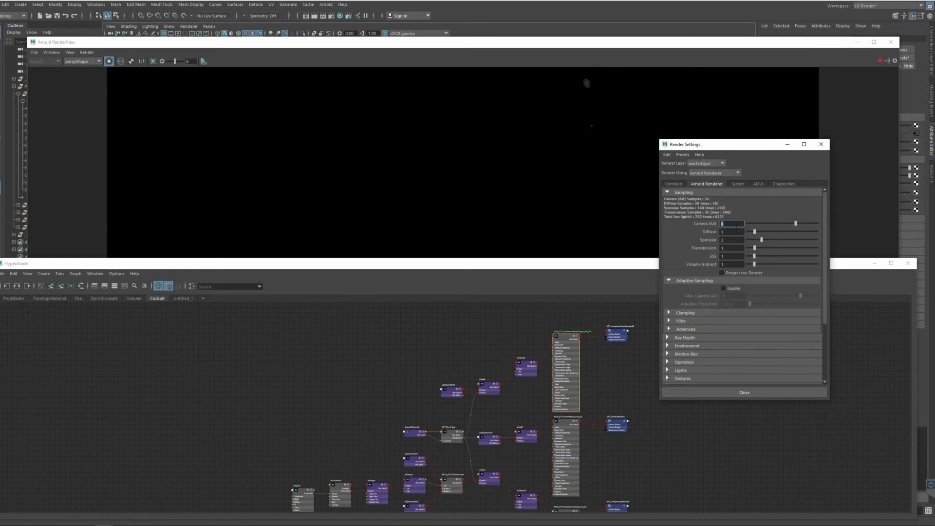
type("2")
key("Return")
left_click(89, 53)
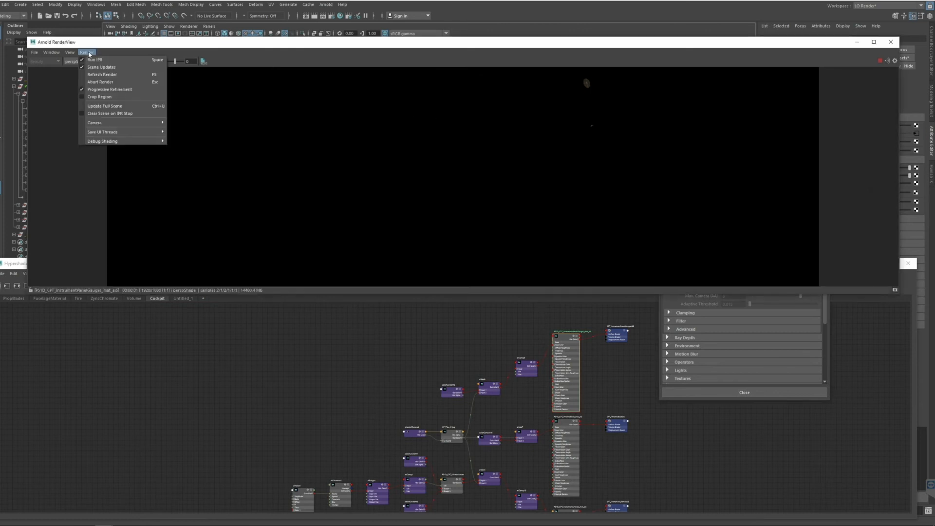
left_click(573, 221)
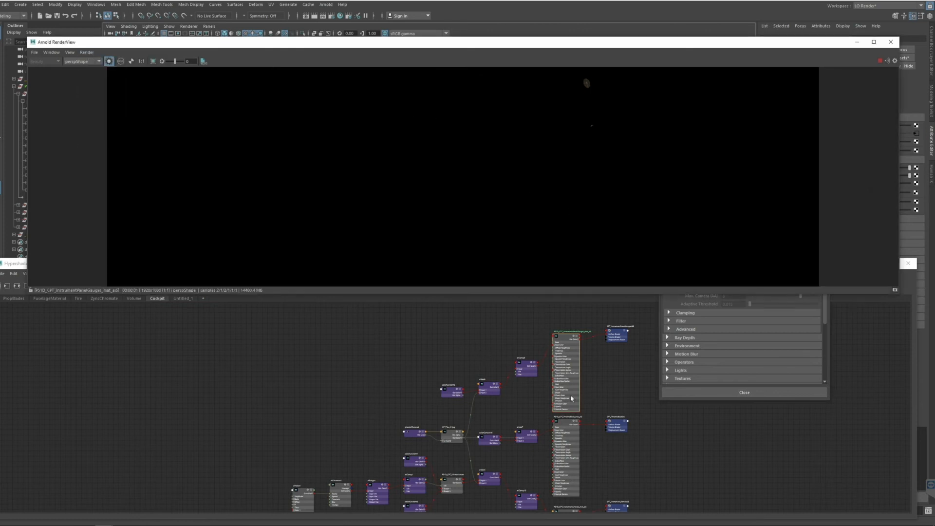
Isolate the P51D_InteriorGreenDarkMetal material of the Cockpit graph in the Arnold render.
scroll(572, 398, "up", 4)
scroll(612, 429, "down", 2)
middle_click_drag(607, 485, 610, 415, "alt")
scroll(597, 372, "up", 3)
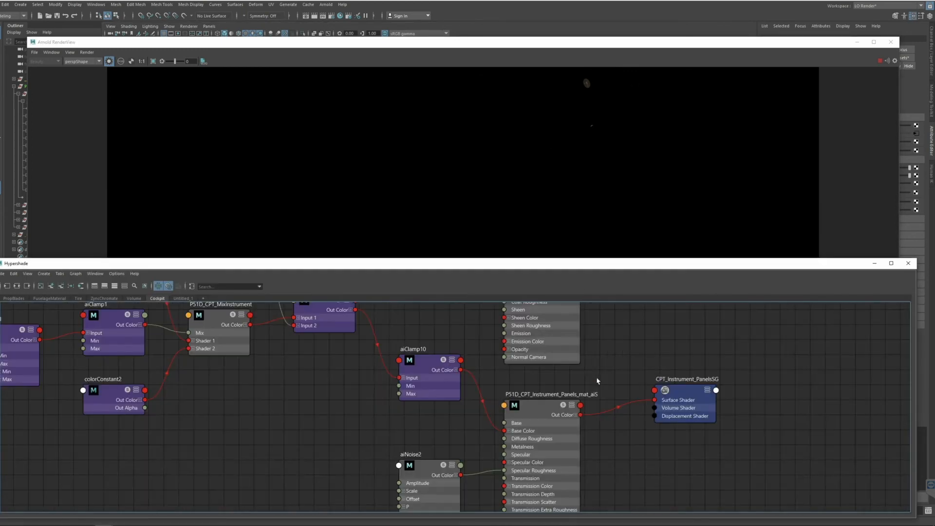
middle_click_drag(603, 467, 595, 412, "alt")
left_click(477, 386)
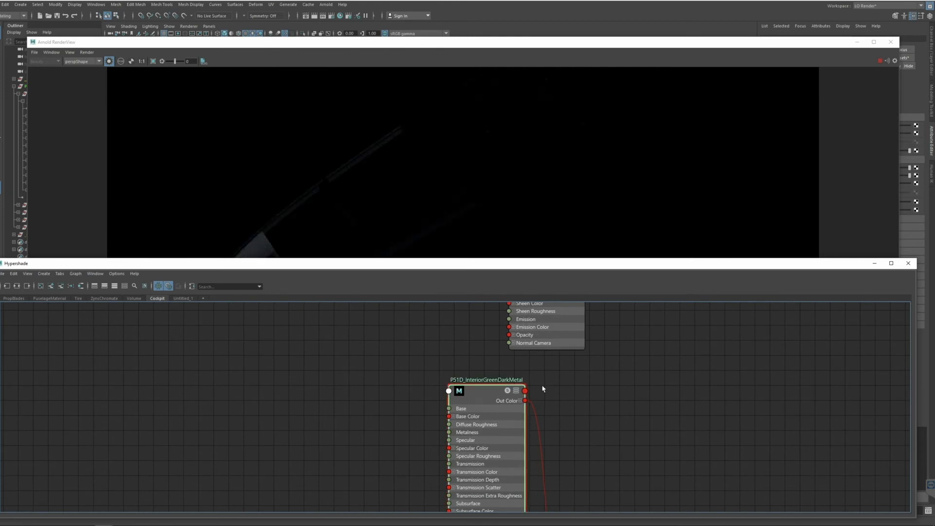
Isolate the P51D_CPT_InteriorGreen_Mix shader in the Arnold render.
middle_click_drag(586, 463, 583, 260, "alt")
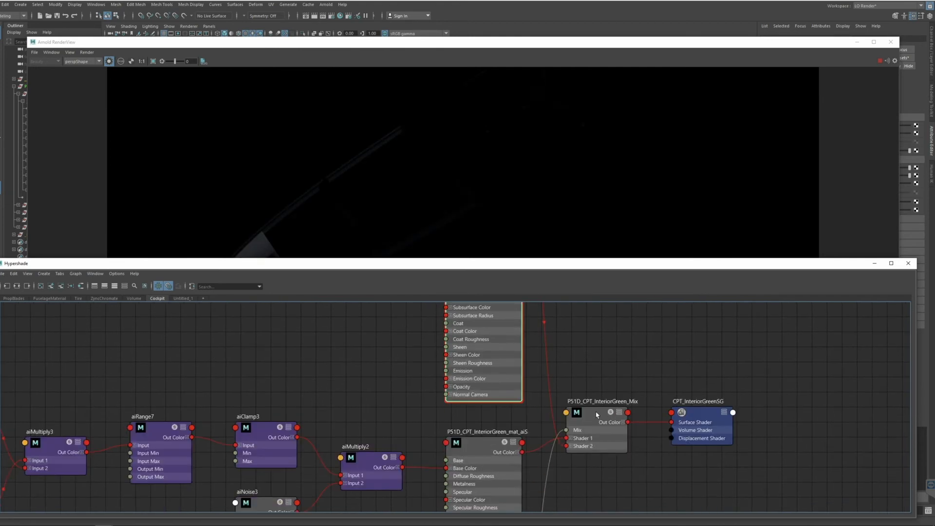
left_click(597, 414)
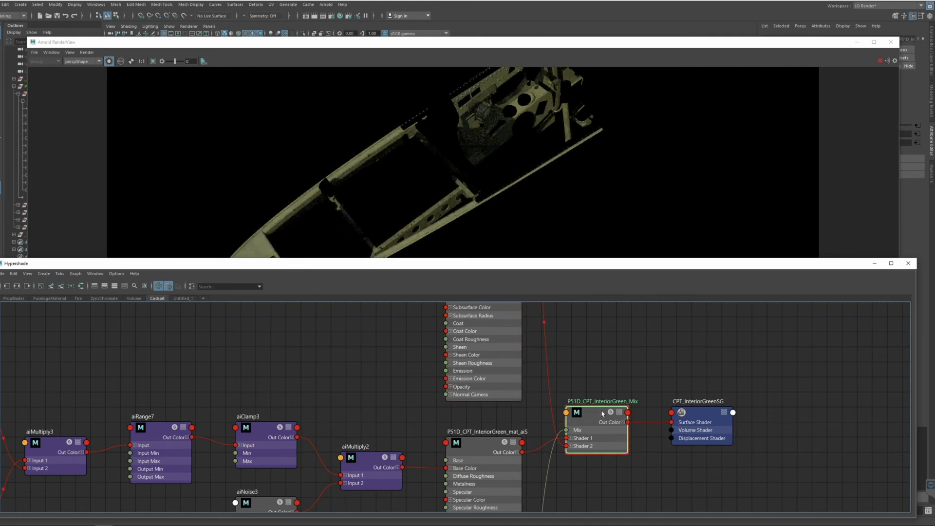
left_click_drag(596, 411, 594, 409)
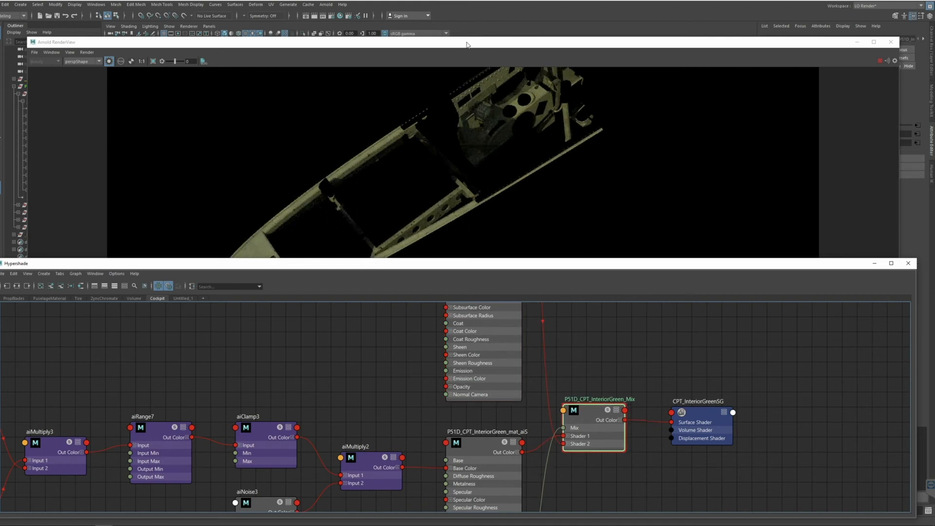
Lower the Arnold RenderView window to uncover the viewport and turn the camera to look further down into the cockpit.
left_click(466, 45)
left_click_drag(463, 44, 455, 187)
left_click_drag(496, 164, 483, 170, "alt")
left_click_drag(491, 205, 504, 248, "alt")
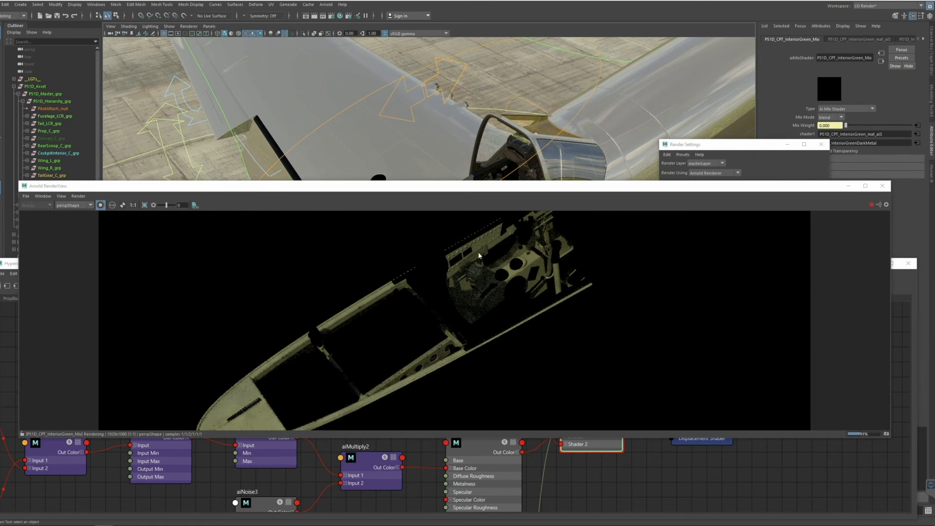
Isolate the aiAdd1 mask of the Cockpit graph, which drives the P51D_CPT_InteriorGreen_Mix shader, in the Arnold render.
left_click_drag(451, 116, 465, 119, "alt")
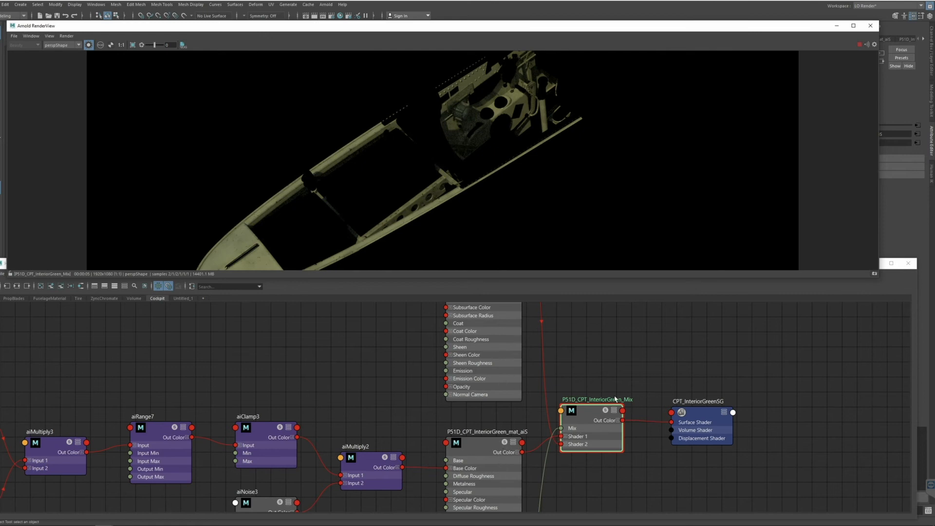
scroll(599, 393, "down", 2)
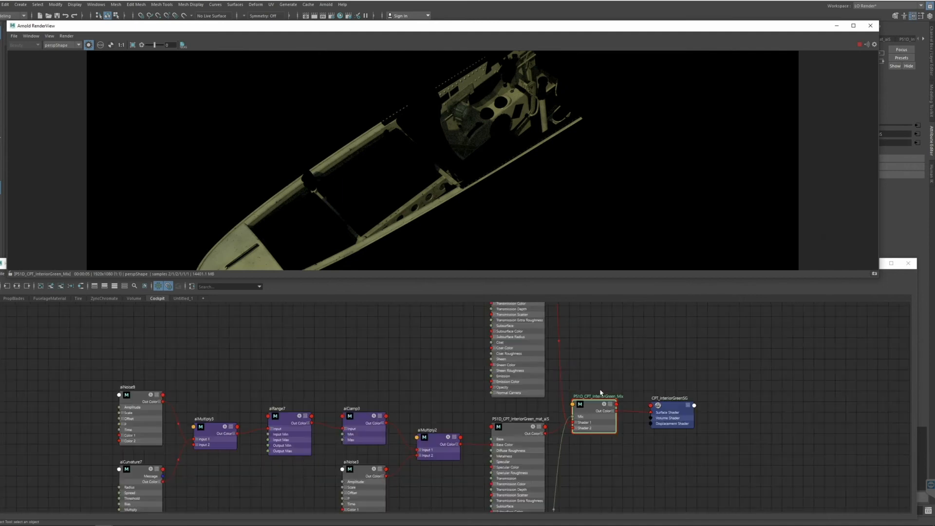
middle_click_drag(604, 430, 621, 332, "alt")
middle_click_drag(595, 496, 656, 456, "alt")
left_click(558, 471)
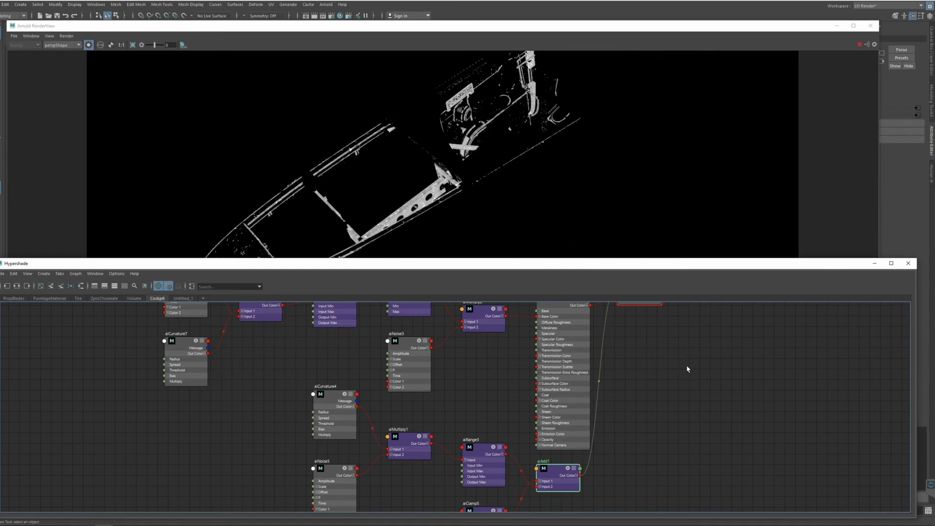
Isolate the P51D_CPT_InteriorGreen_mat_aiS shader in the Arnold render, followed by the P51D_InteriorGreenDarkMetal shader.
middle_click_drag(687, 370, 676, 458, "alt")
left_click(570, 418)
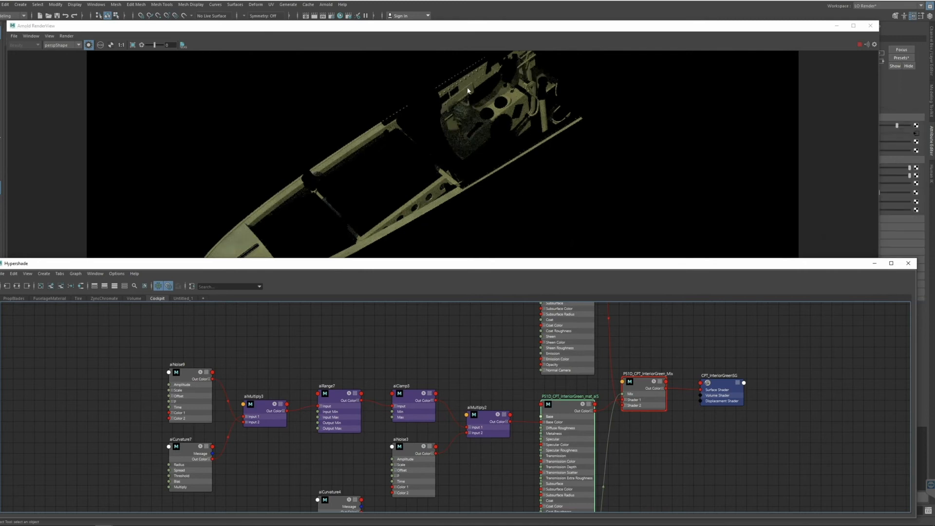
middle_click_drag(629, 346, 635, 421, "alt")
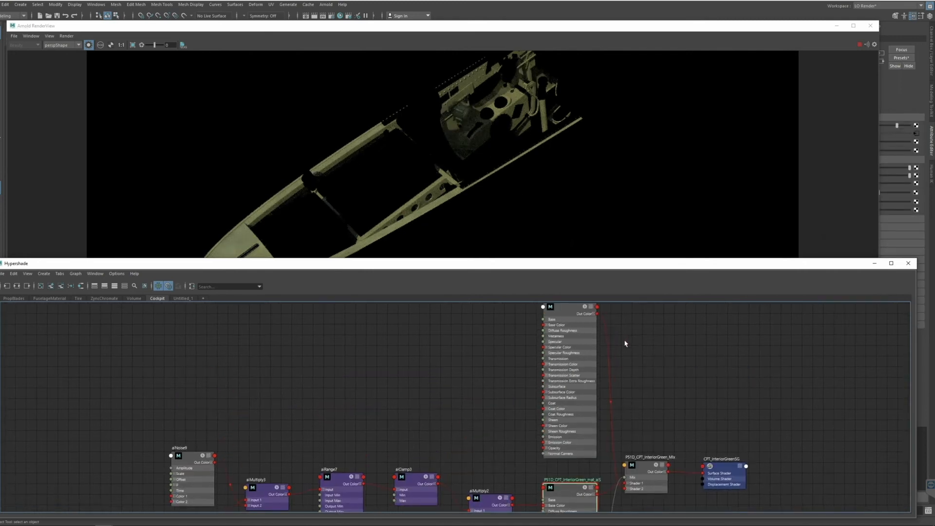
middle_click_drag(626, 344, 631, 383, "alt")
left_click(575, 356)
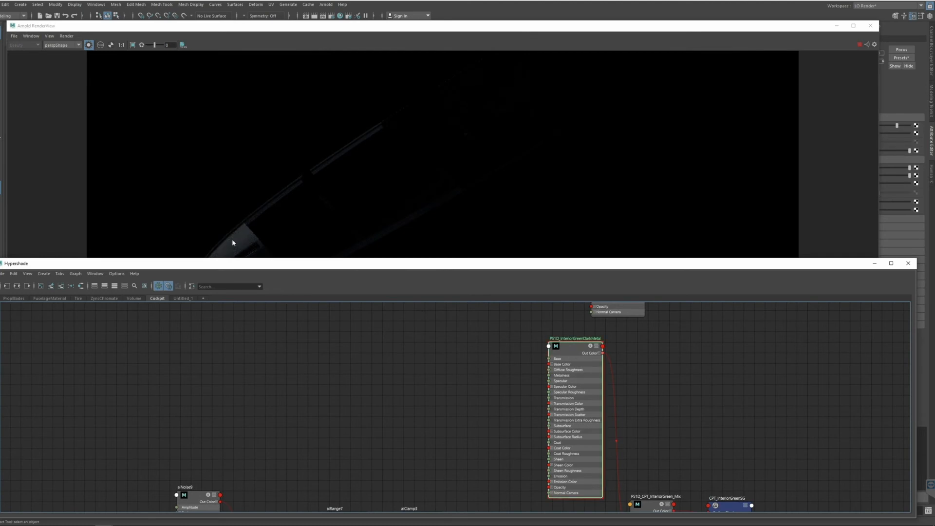
Make the Arnold RenderView taller above a lowered Hypershade window and show the render at 1:1 scale.
left_click_drag(306, 263, 312, 319)
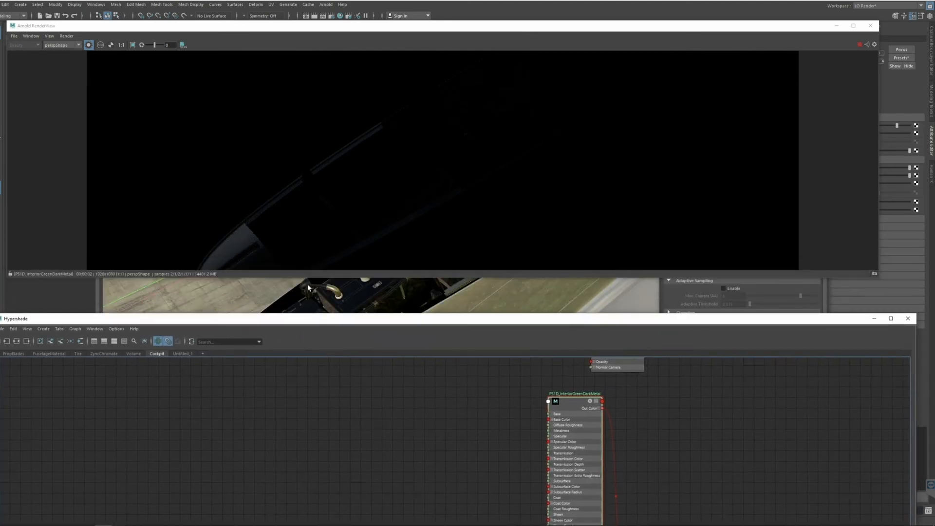
left_click_drag(307, 277, 309, 323)
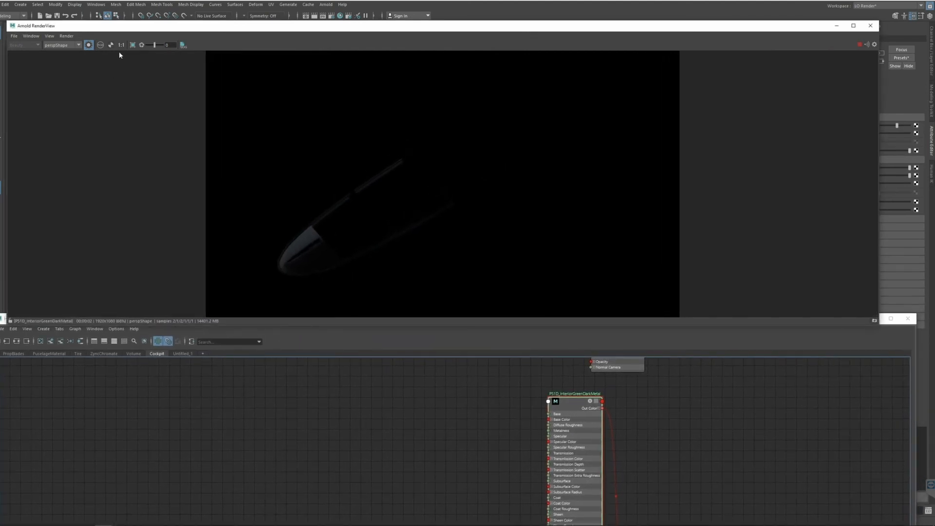
left_click(121, 45)
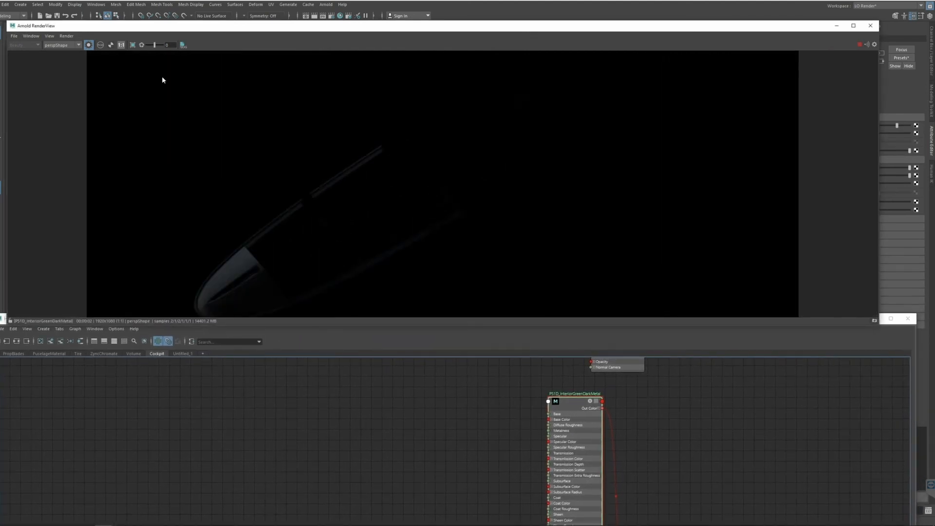
Isolate P51D_CPT_InteriorGreen_Mix in the Arnold render again and keep the Hypershade window clear of the image.
left_click(583, 411)
left_click_drag(601, 317, 580, 90)
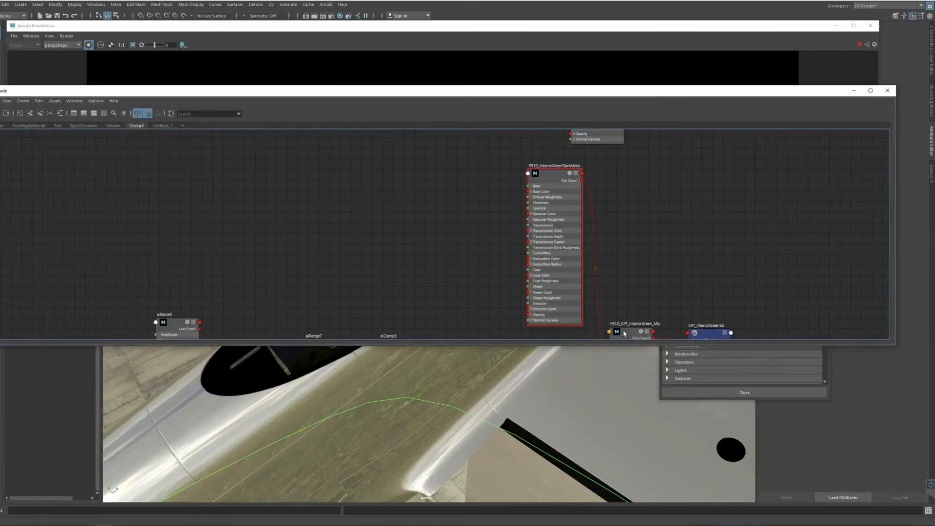
left_click(638, 333)
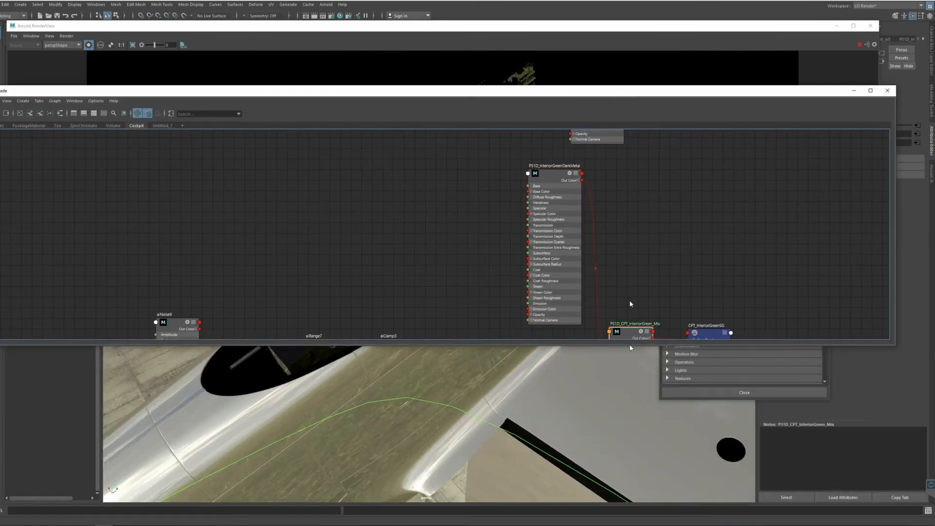
left_click_drag(631, 96, 631, 304)
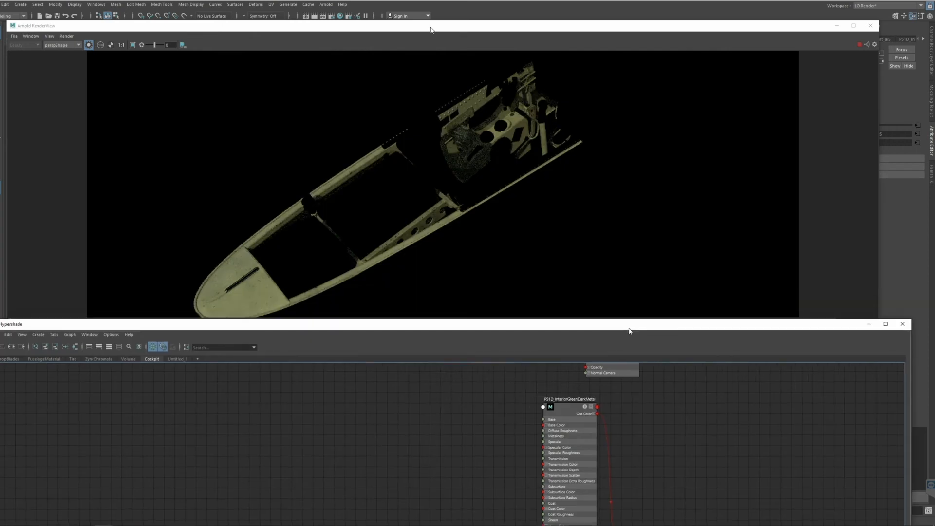
Move the Arnold RenderView off the viewport and bring the camera close to the rounded end panel of the cockpit frame.
left_click_drag(392, 30, 729, 66)
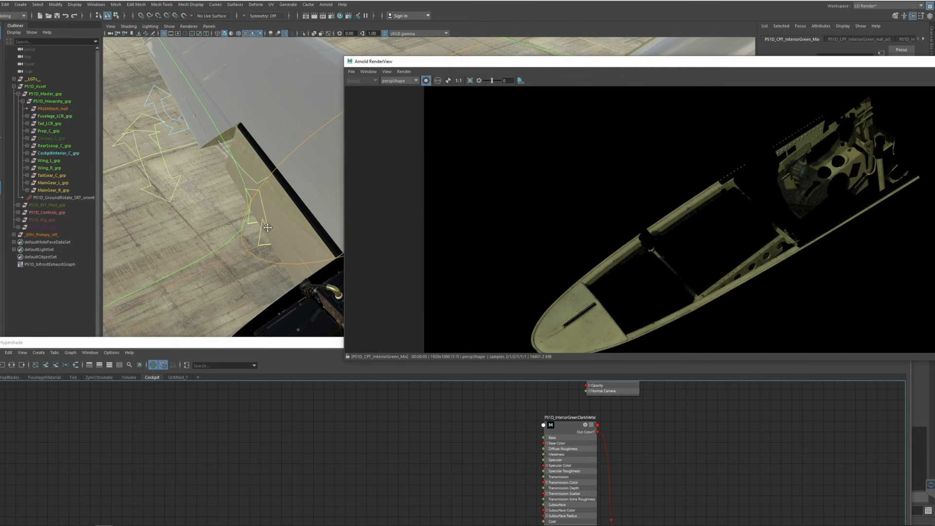
middle_click_drag(268, 225, 273, 181, "alt")
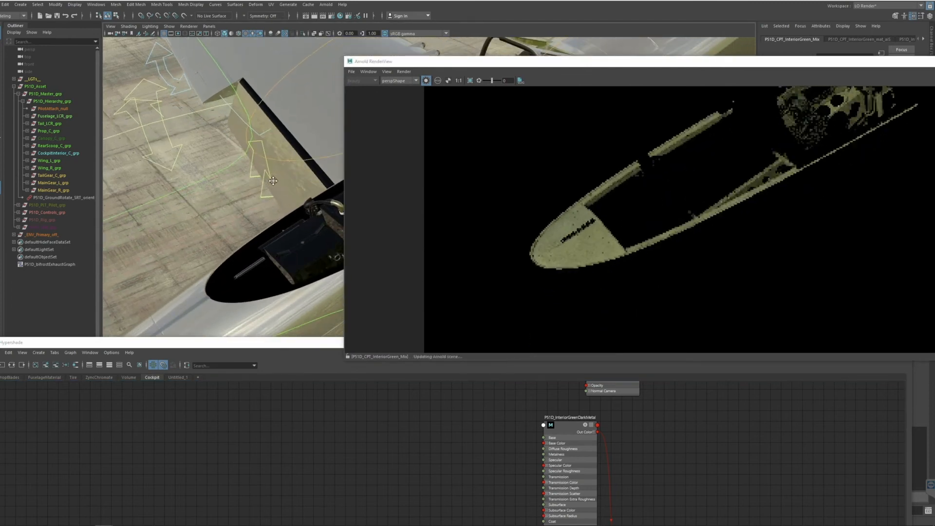
right_click_drag(197, 246, 356, 325, "alt")
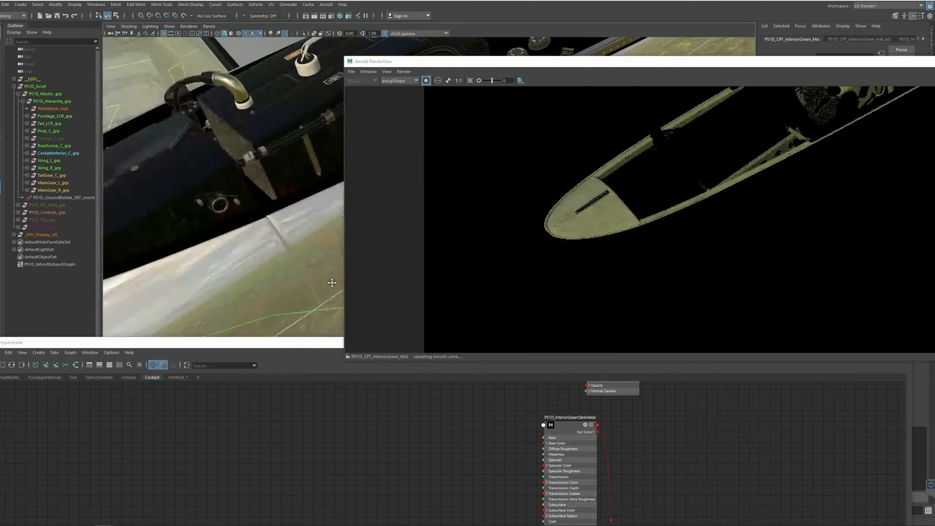
left_click_drag(332, 284, 355, 284, "alt")
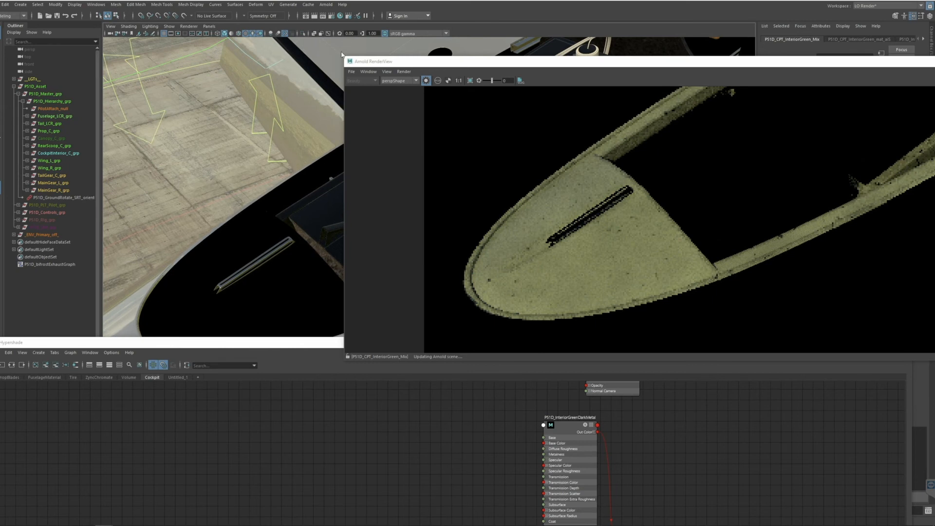
Enlarge the Hypershade window to show more of the Cockpit graph and place the Arnold RenderView over its upper part.
left_click_drag(319, 346, 325, 184)
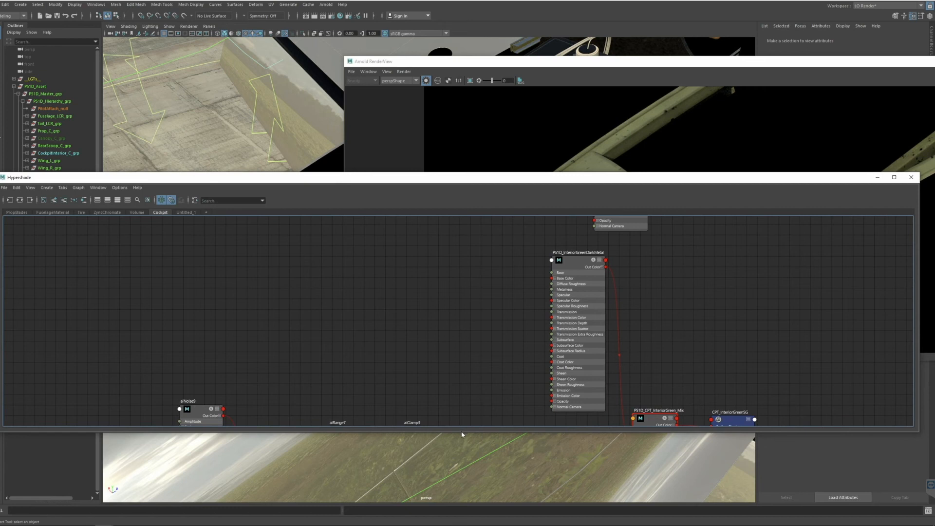
left_click_drag(460, 435, 495, 525)
double_click(685, 3)
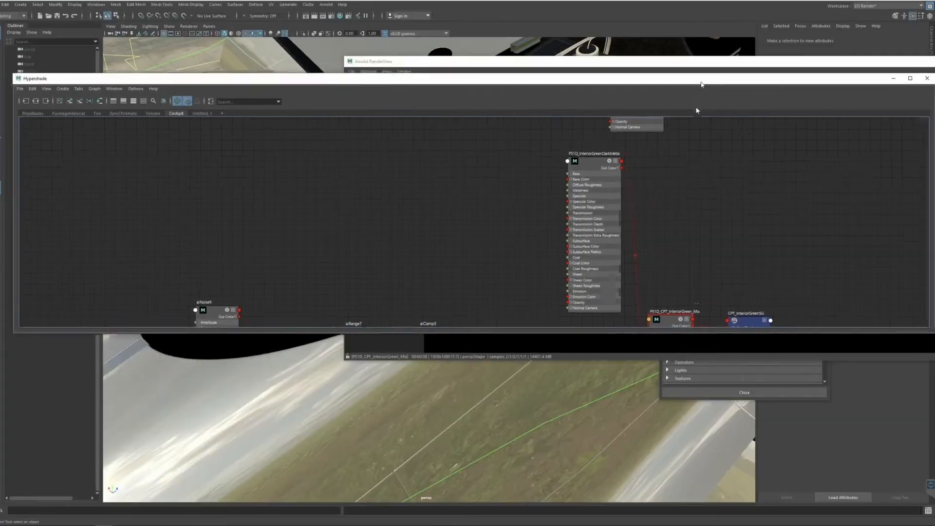
left_click_drag(579, 436, 582, 525)
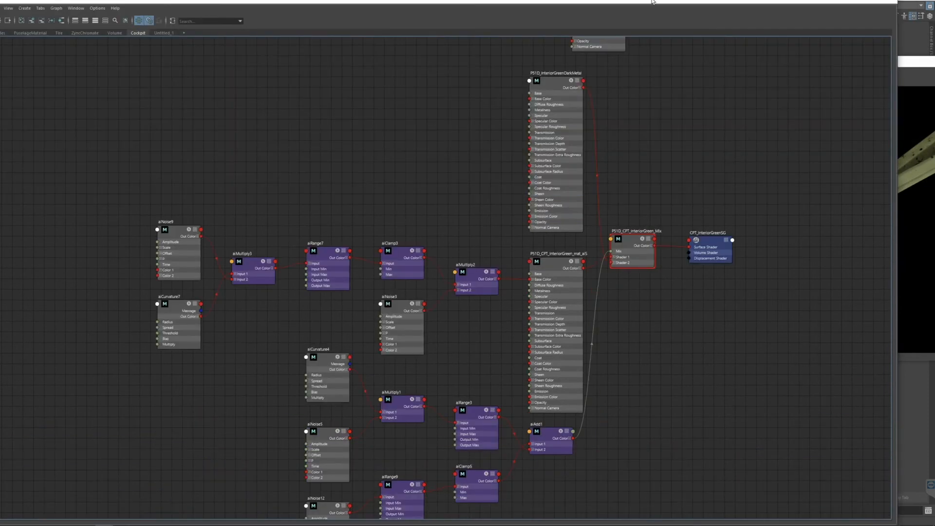
left_click_drag(654, 2, 651, 153)
middle_click_drag(660, 324, 611, 286)
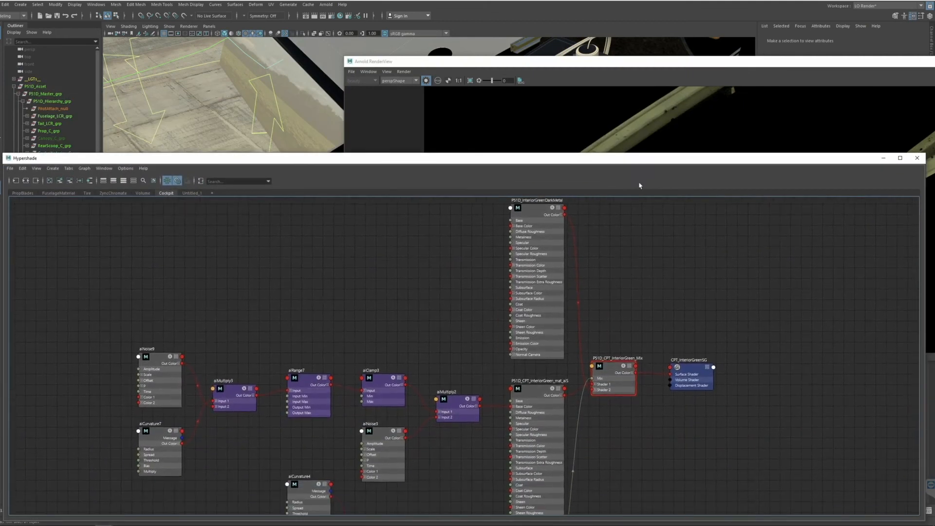
left_click(623, 63)
left_click_drag(654, 67, 376, 40)
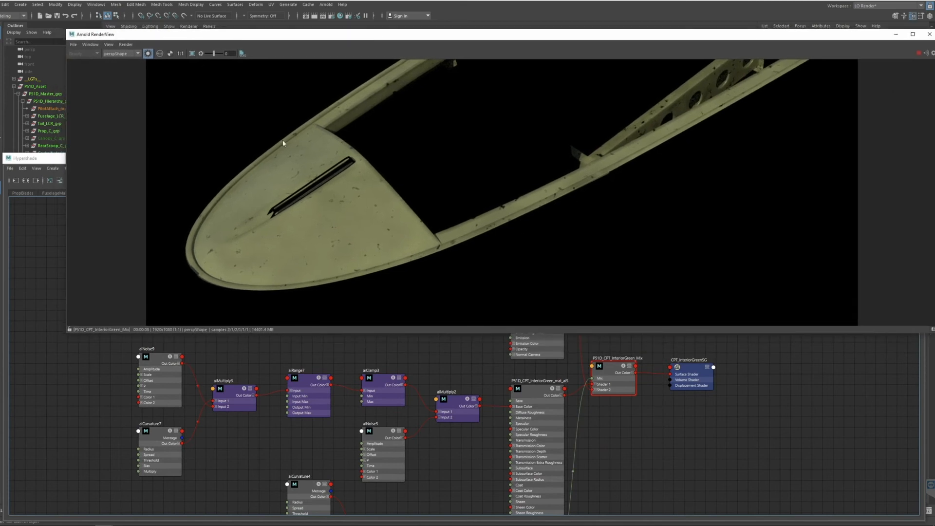
Isolate the aiAdd1 node in the Arnold render and examine its wear mask on the cockpit frame up close.
left_click(628, 433)
middle_click_drag(628, 465, 616, 435)
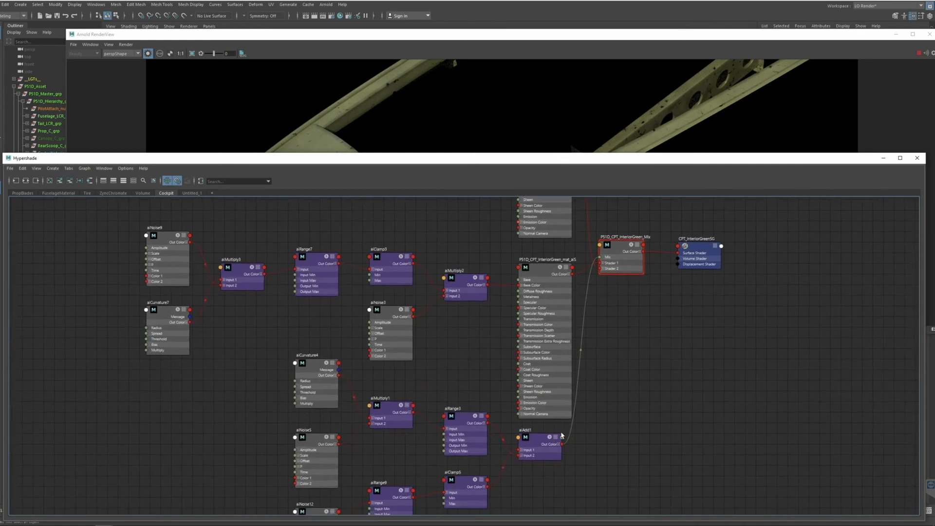
left_click(539, 443)
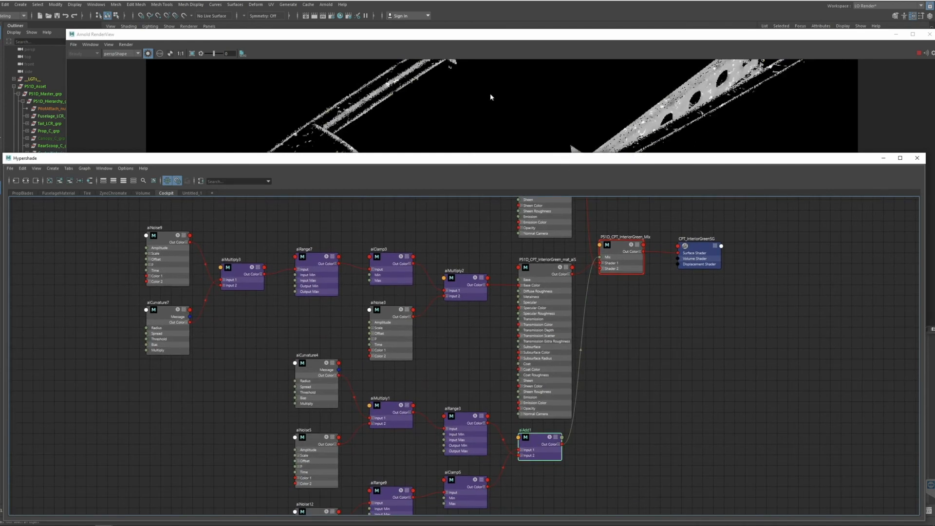
left_click(490, 93)
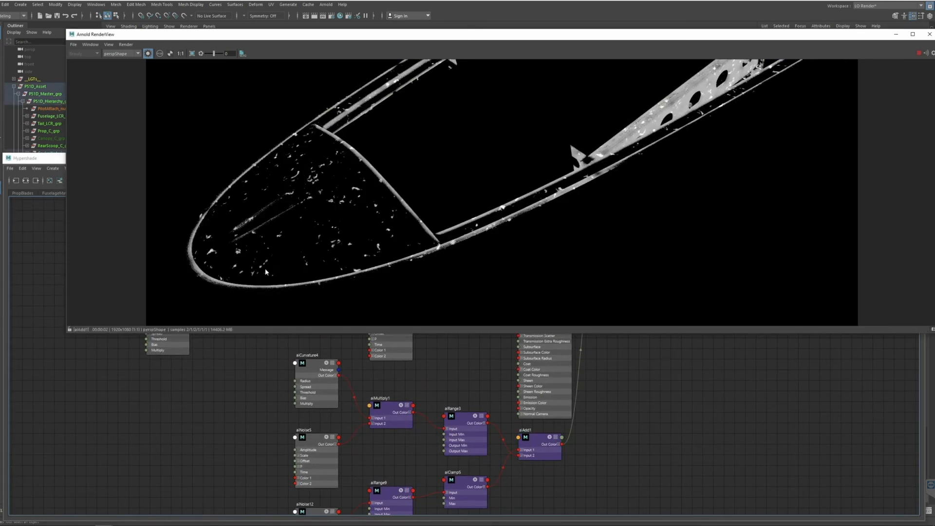
left_click(554, 443)
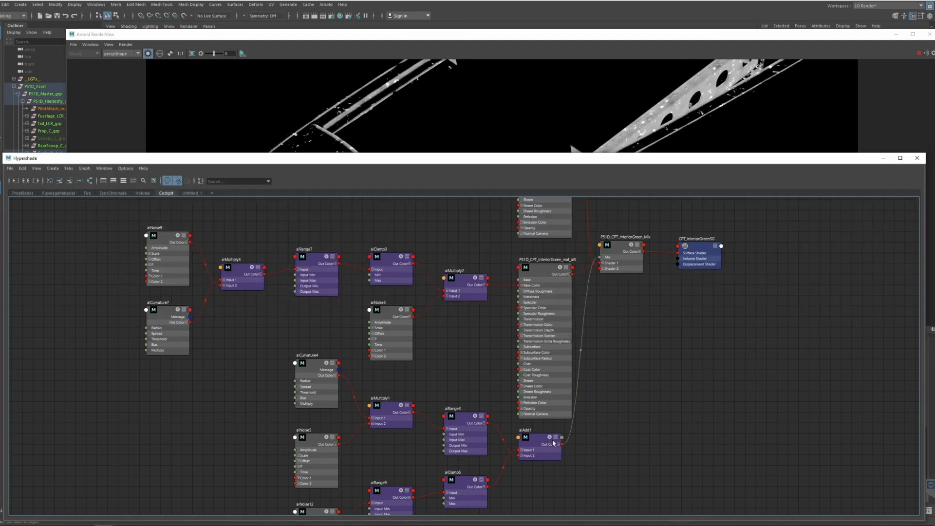
left_click(554, 444)
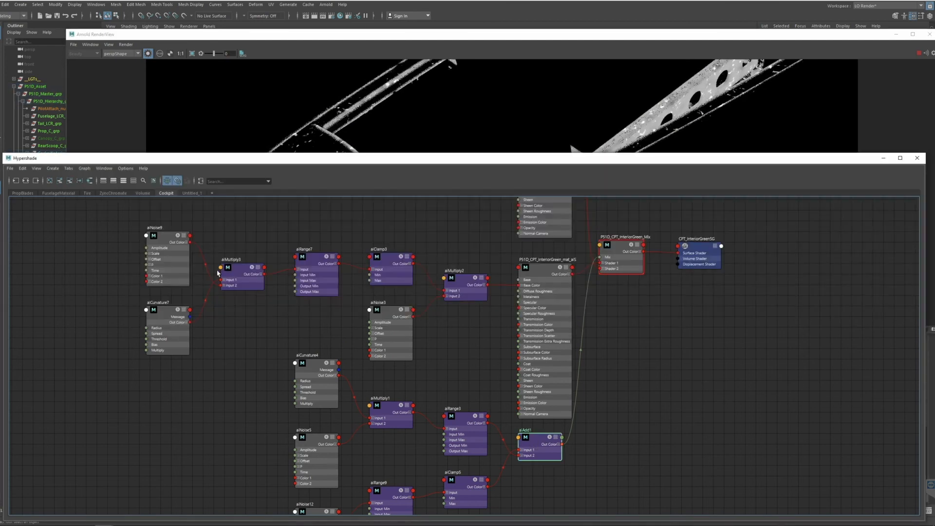
Isolate the aiRange3 node feeding aiAdd1 and bring the Arnold RenderView forward to examine its edge mask.
left_click(463, 424)
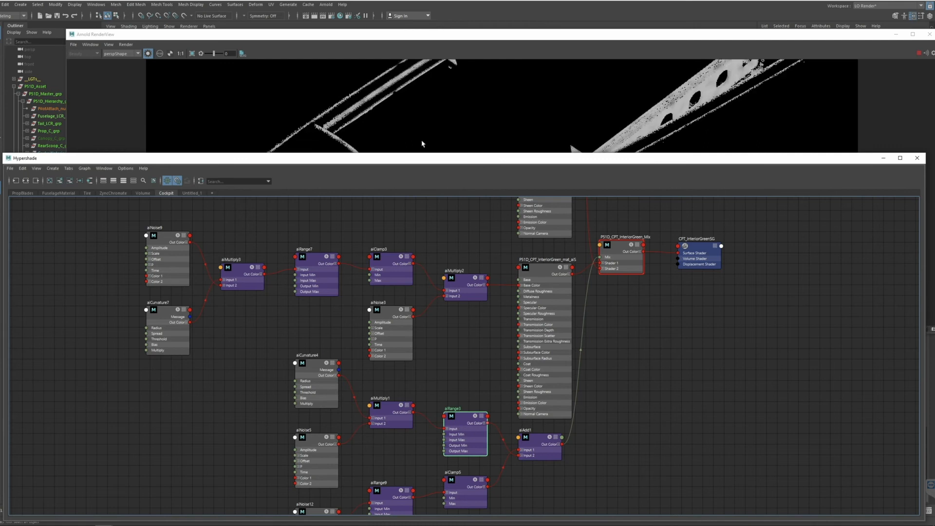
left_click(443, 36)
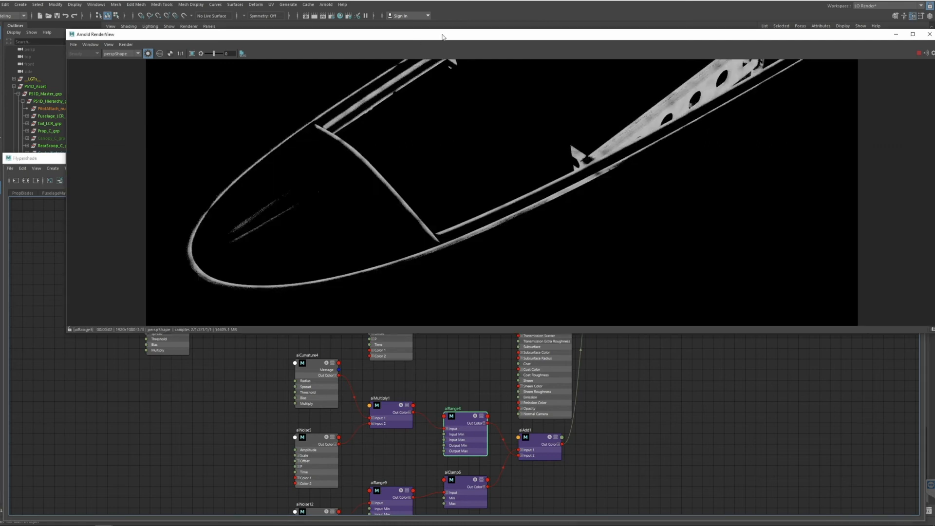
left_click_drag(442, 36, 393, 36)
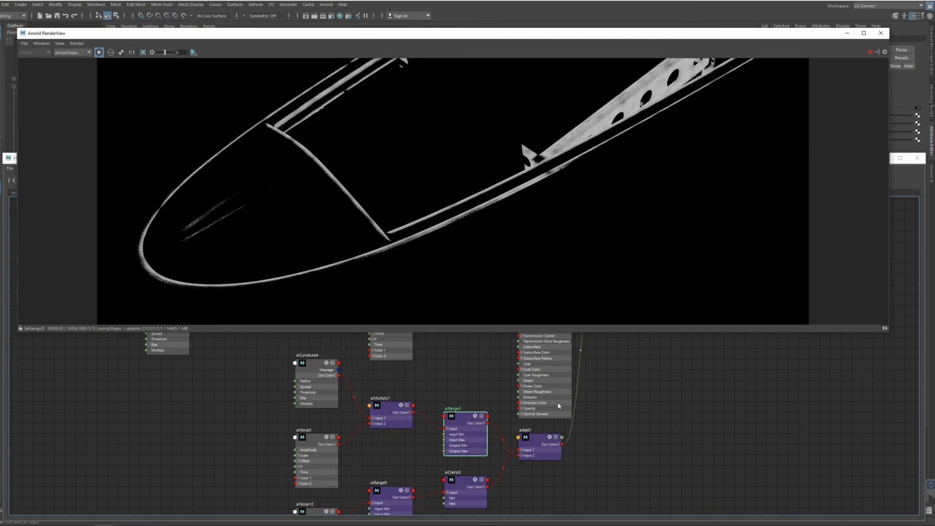
Isolate the aiRange7 node in the Arnold render and rearrange the Hypershade and RenderView windows to examine its mask.
left_click(618, 424)
middle_click_drag(617, 441, 605, 525, "alt")
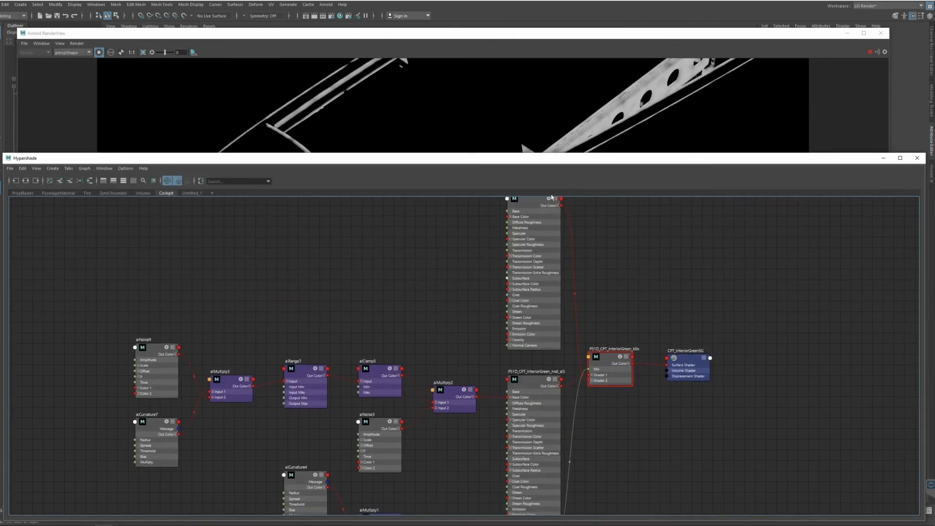
left_click(387, 31)
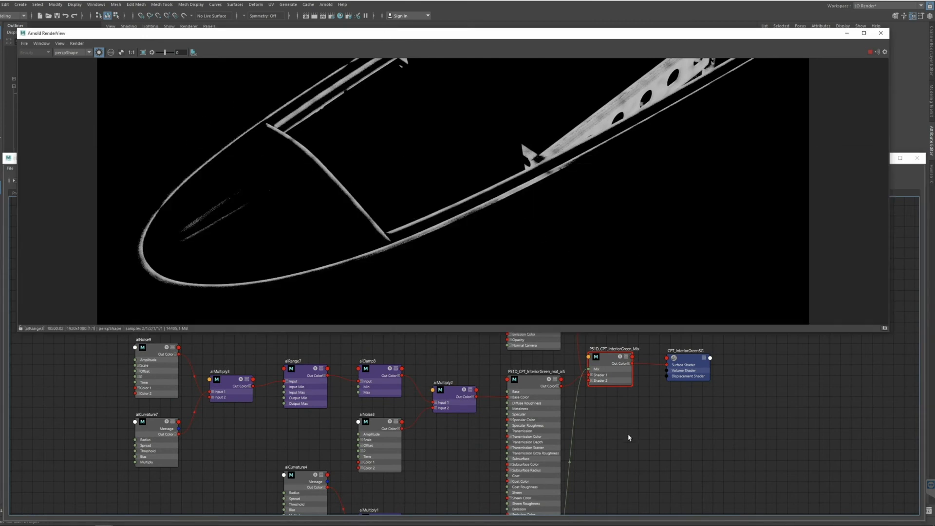
middle_click_drag(626, 382, 624, 484, "alt")
left_click(504, 101)
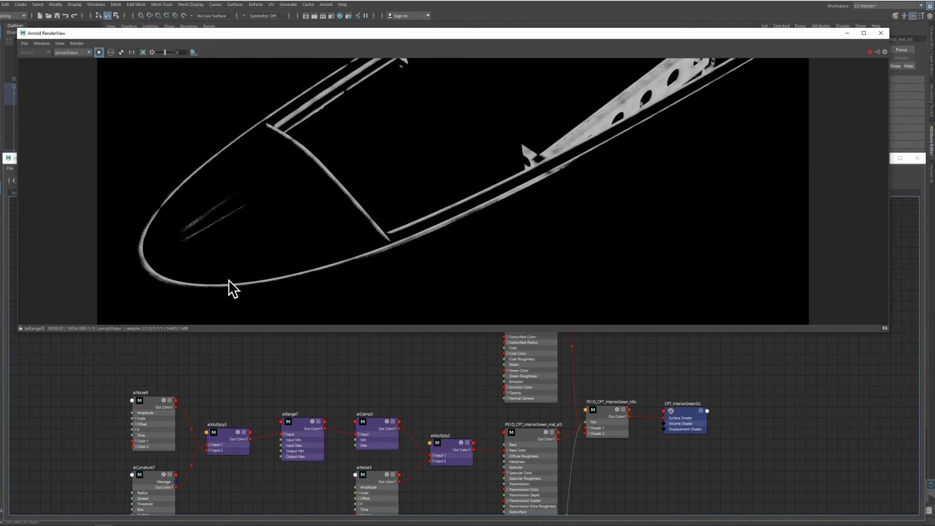
middle_click_drag(444, 427, 484, 387, "alt")
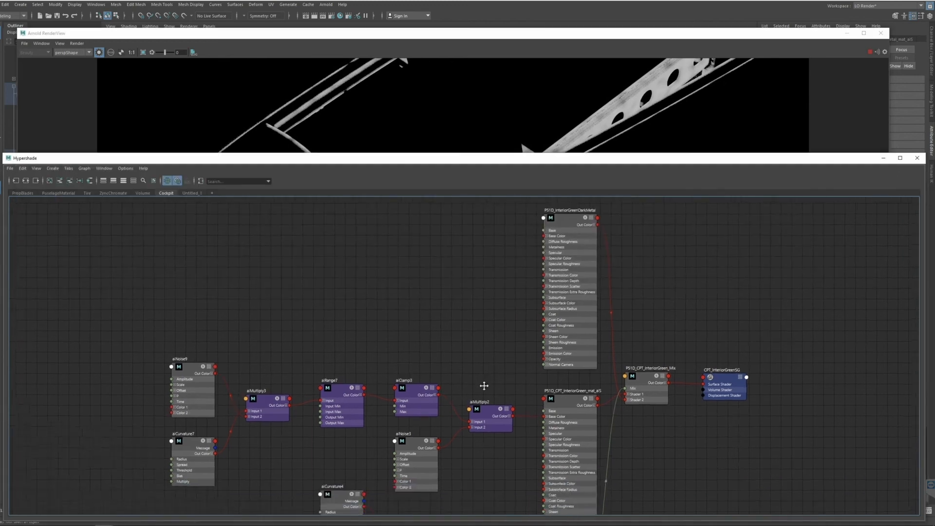
left_click(345, 382)
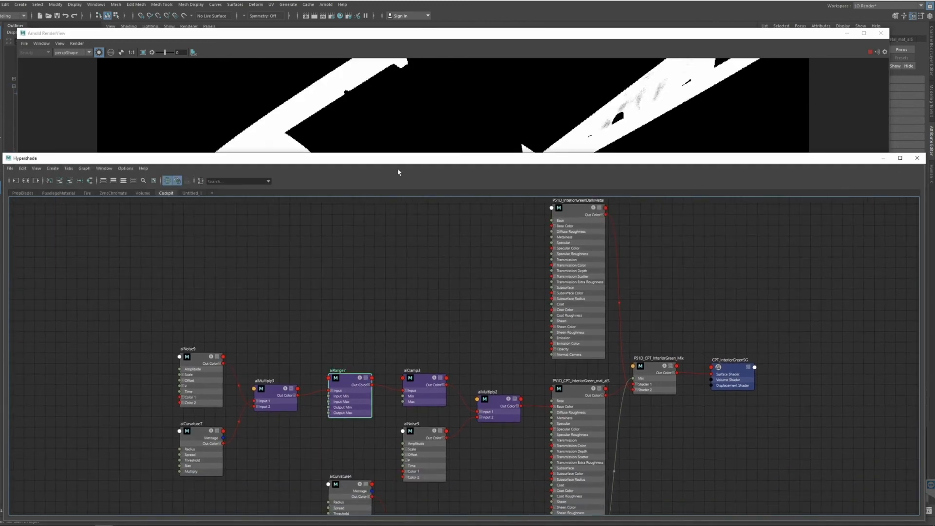
left_click_drag(388, 158, 323, 383)
left_click_drag(679, 40, 527, 103)
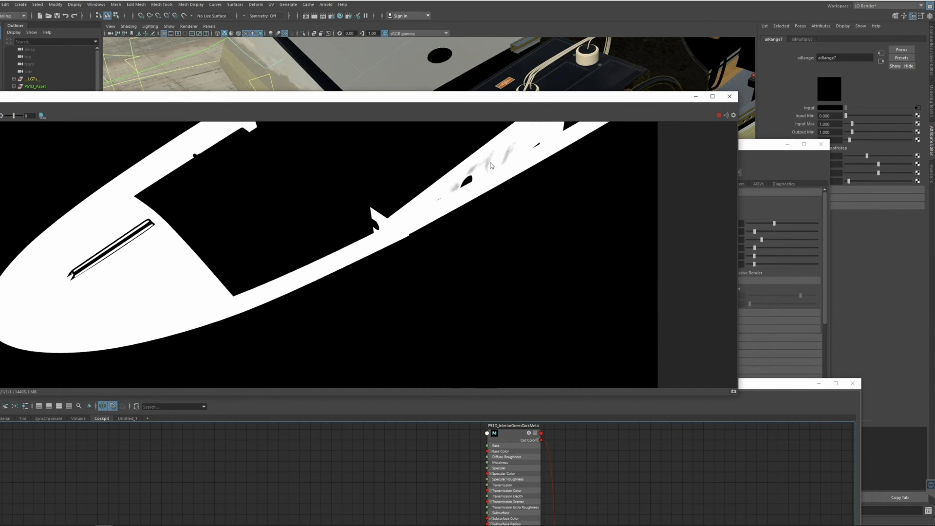
Isolate the P51D_CPT_InteriorGreen_Mix shader in the Arnold render, rearrange the windows and return the RenderView to the full scene.
left_click(769, 387)
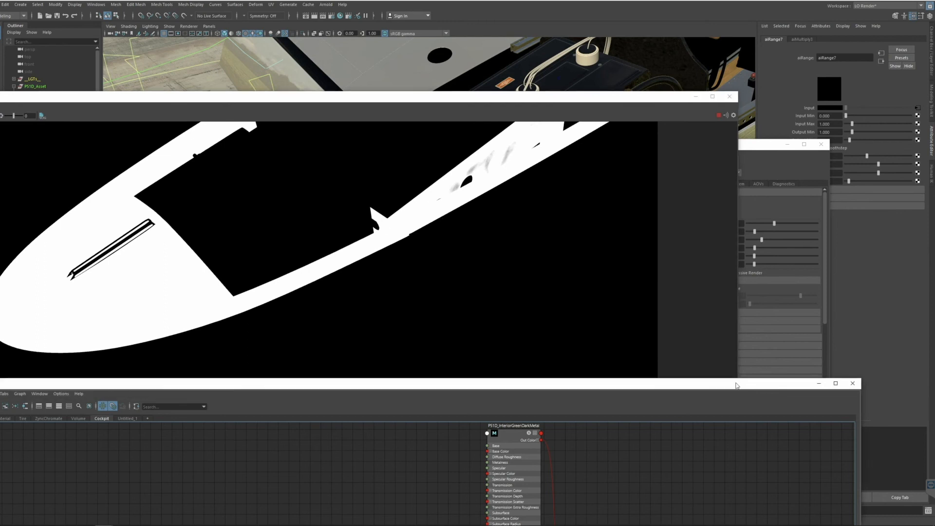
left_click_drag(736, 385, 751, 187)
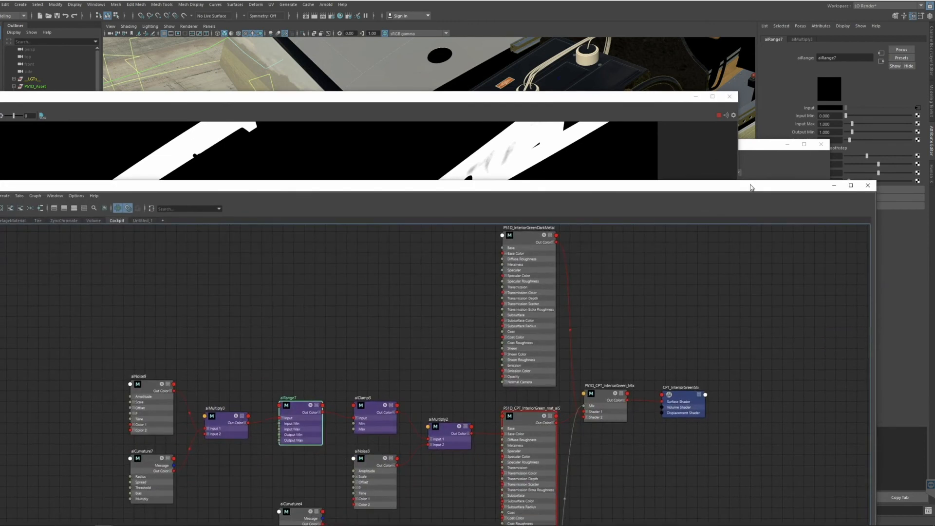
left_click(607, 396)
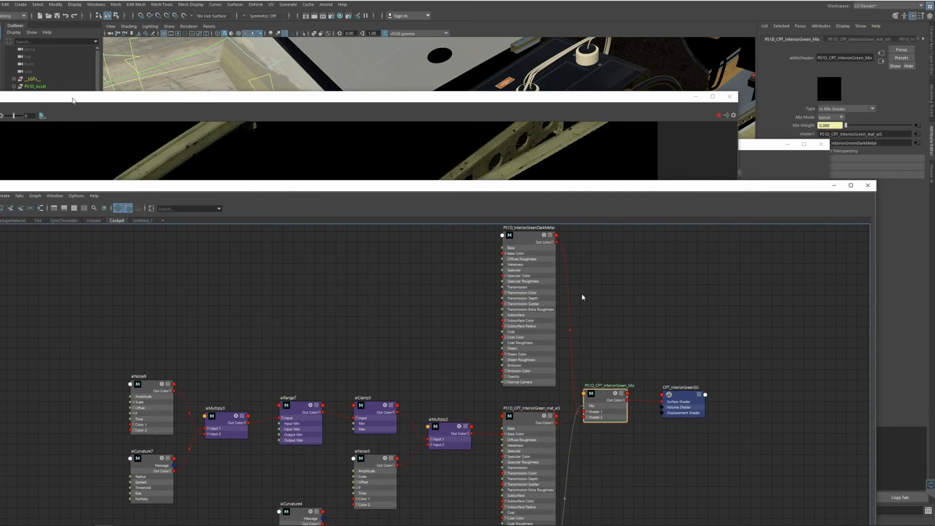
left_click_drag(532, 186, 583, 322)
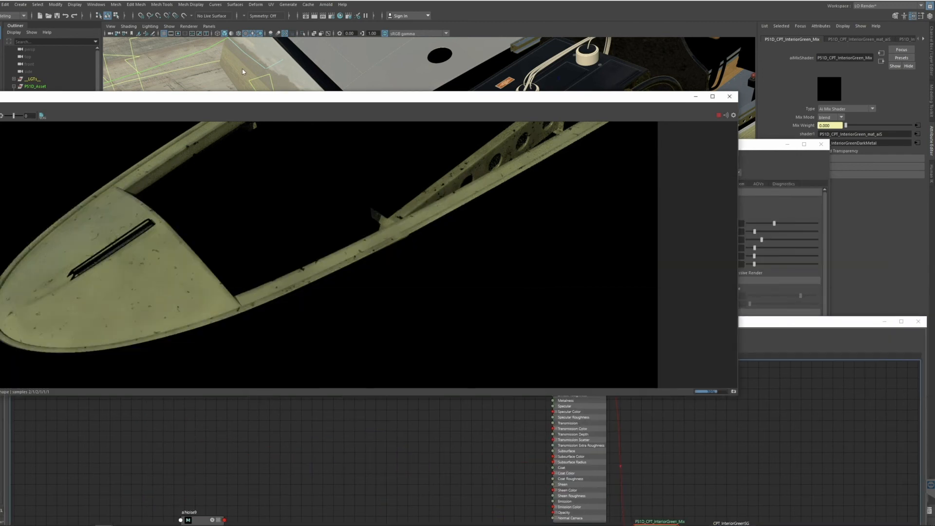
left_click_drag(69, 100, 242, 71)
left_click(121, 88)
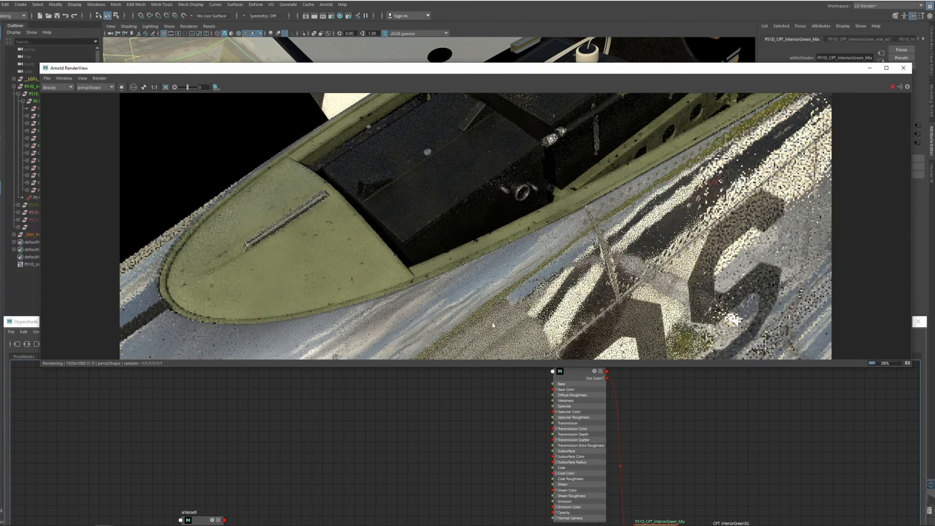
Set the Arnold render device to GPU in the Render Settings.
left_click(331, 17)
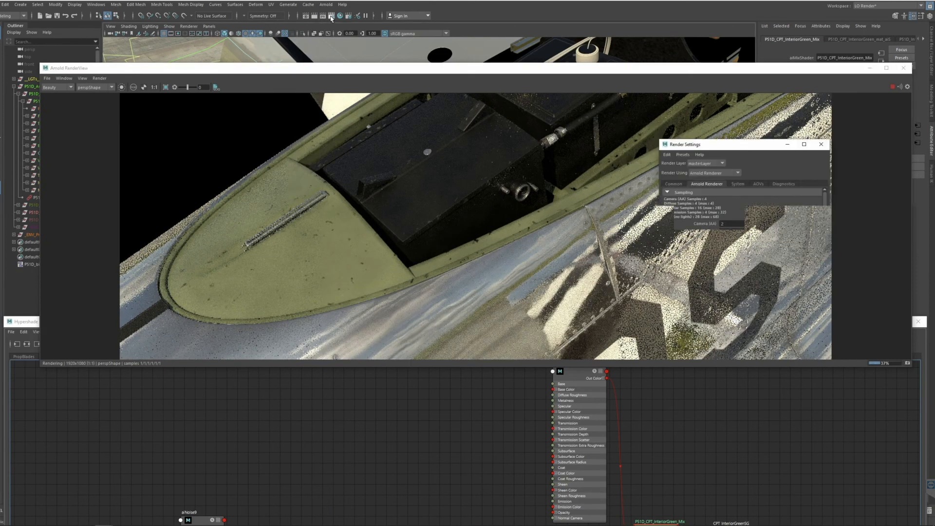
left_click(737, 183)
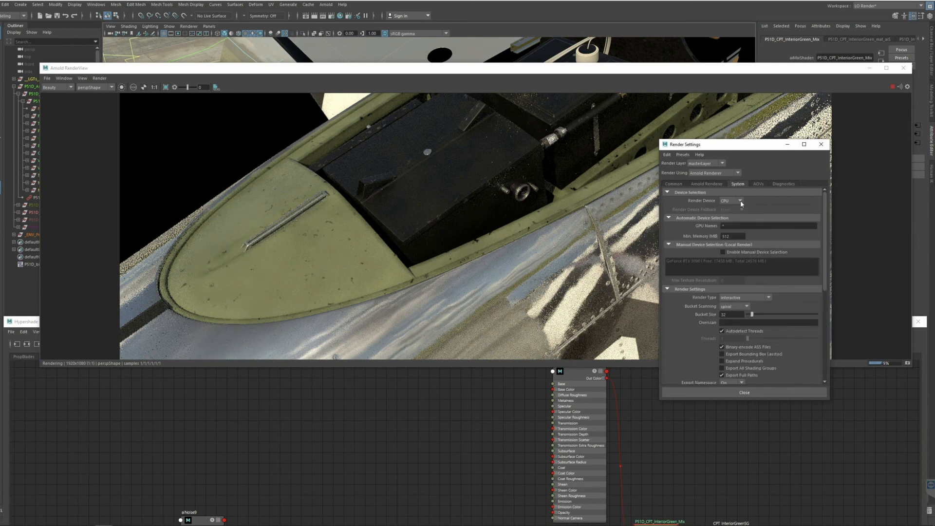
left_click(740, 201)
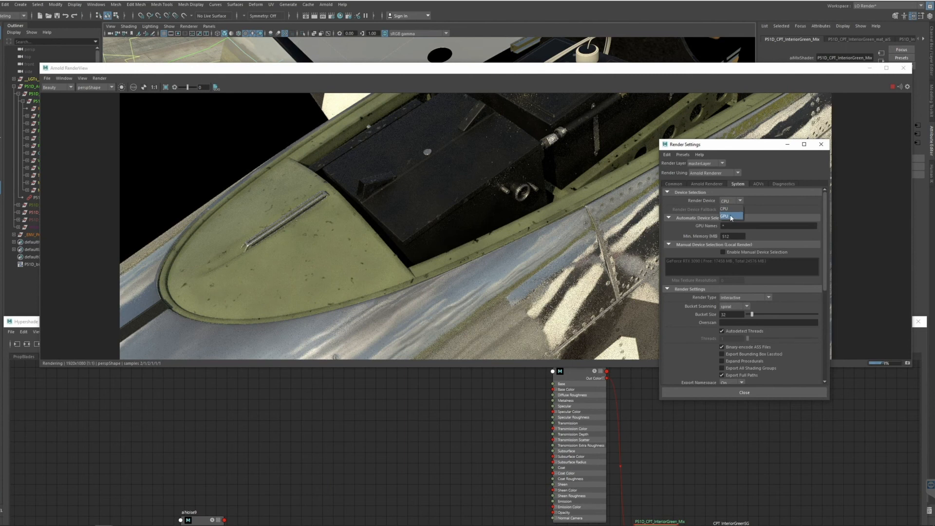
left_click(732, 217)
Move the Arnold RenderView higher, make it taller and display the render at 1:1.
left_click(493, 81)
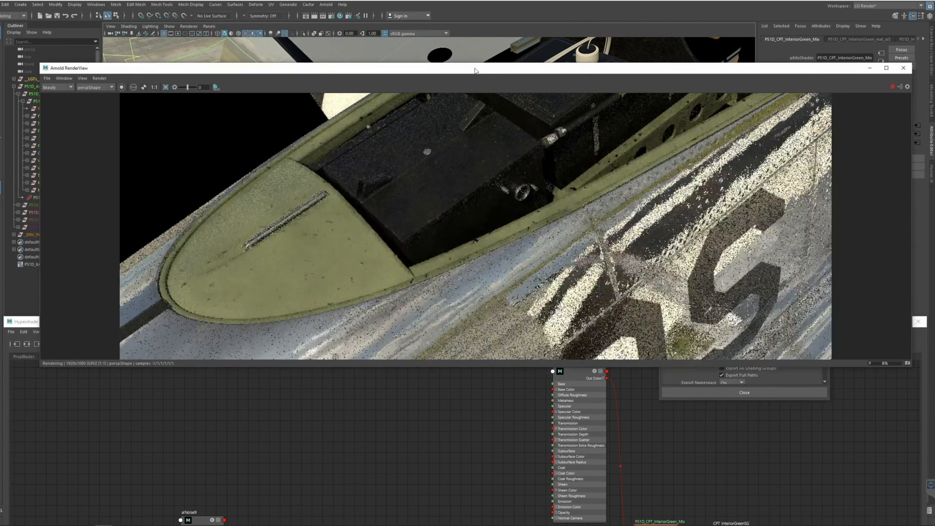
left_click_drag(493, 69, 458, 29)
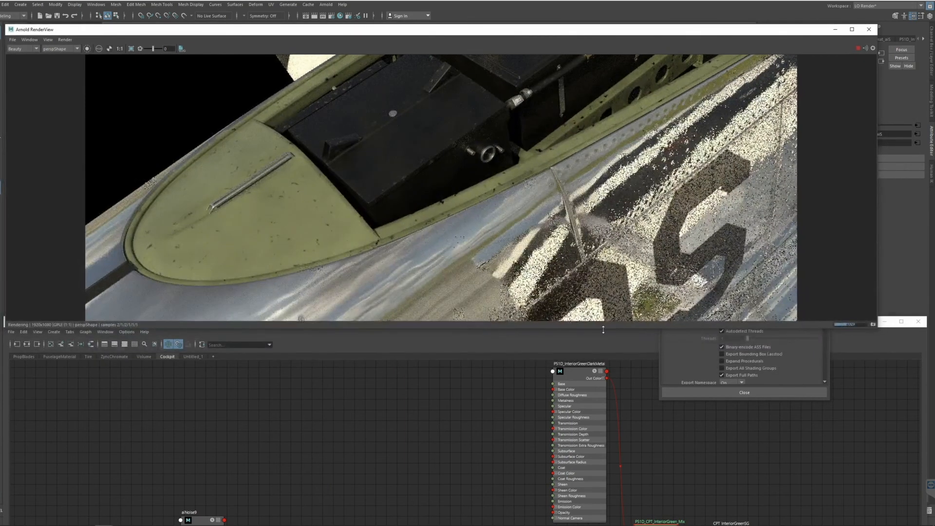
left_click_drag(603, 326, 604, 354)
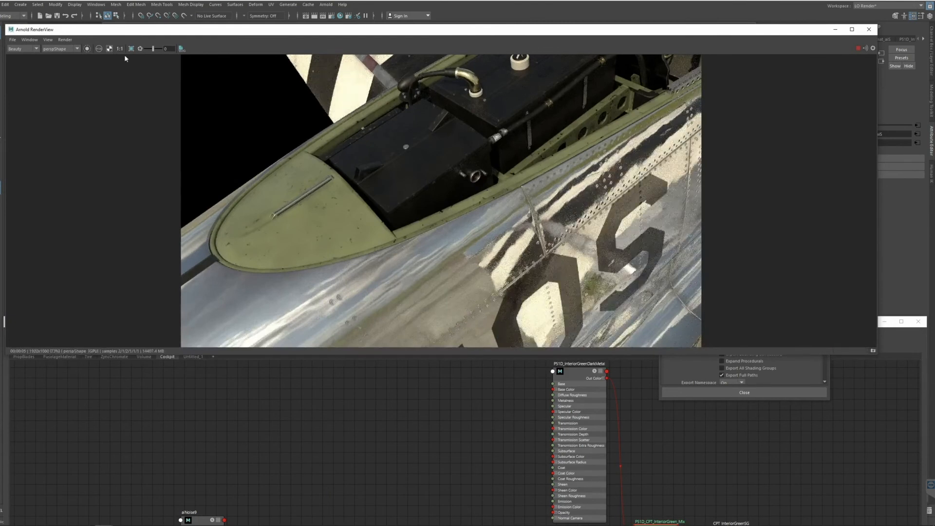
left_click(119, 48)
left_click(25, 40)
left_click(37, 53)
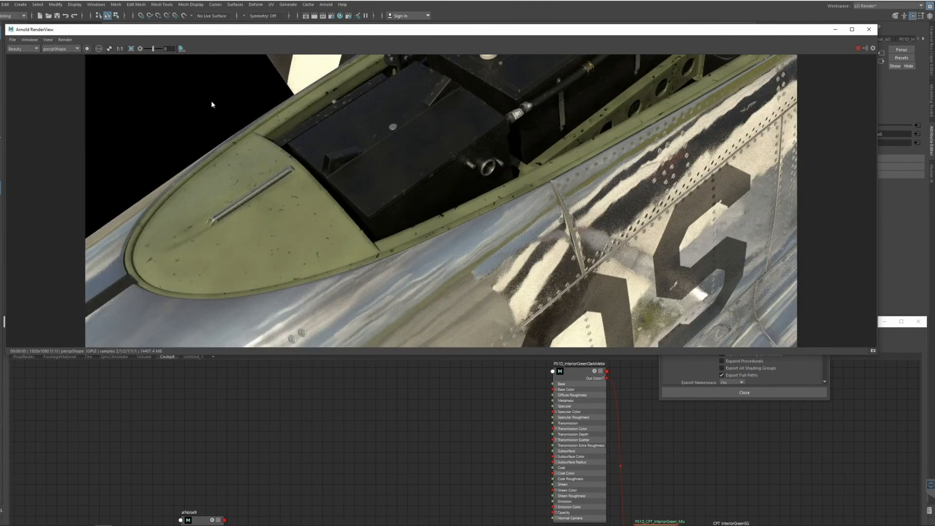
Pull the render camera back and orbit to view the aircraft's fuselage and wing from the rear side.
right_click_drag(212, 101, 161, 103, "alt")
right_click_drag(247, 110, 265, 146, "alt")
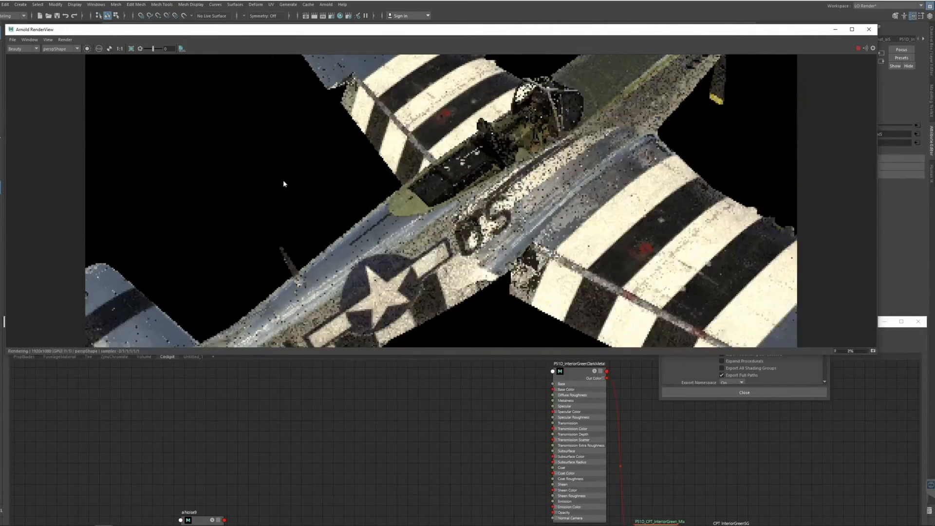
left_click_drag(284, 184, 538, 145, "alt")
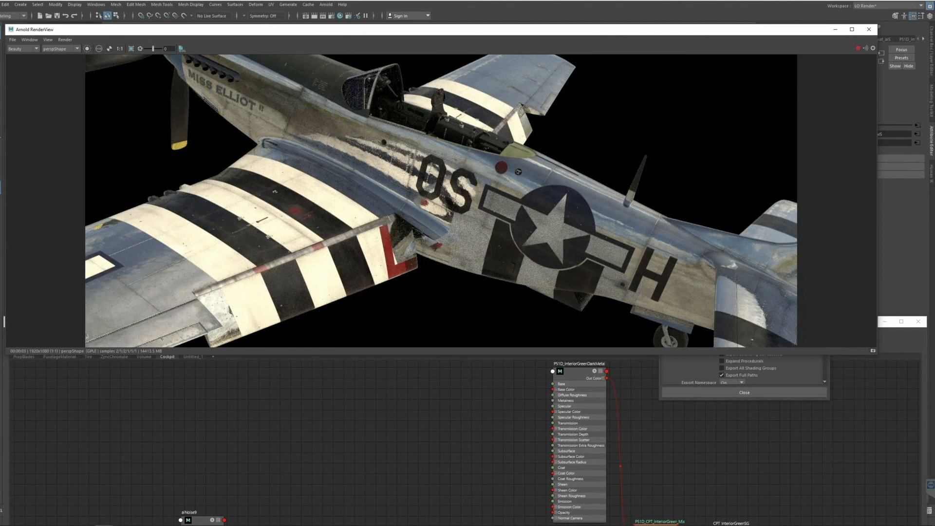
Set the Arnold Camera (AA) samples to 6, enable adaptive sampling and close the Render Settings.
left_click(331, 16)
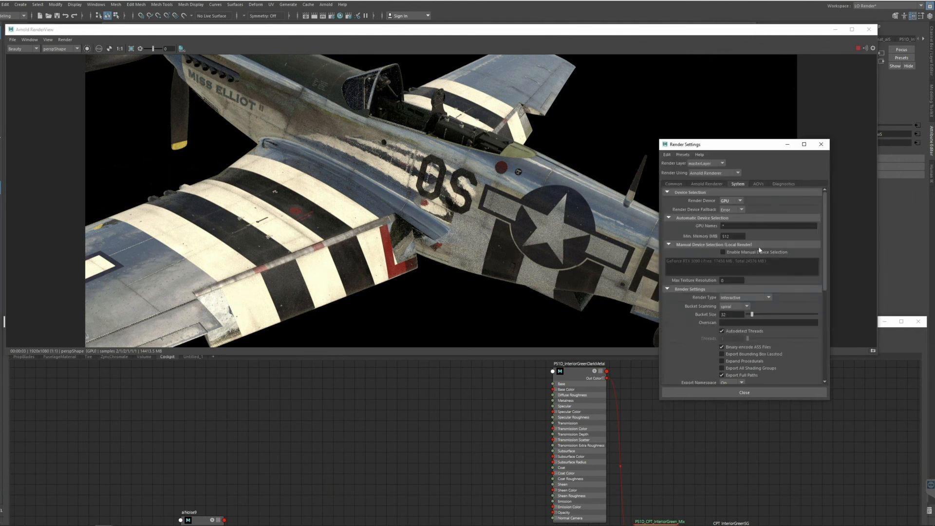
left_click(707, 184)
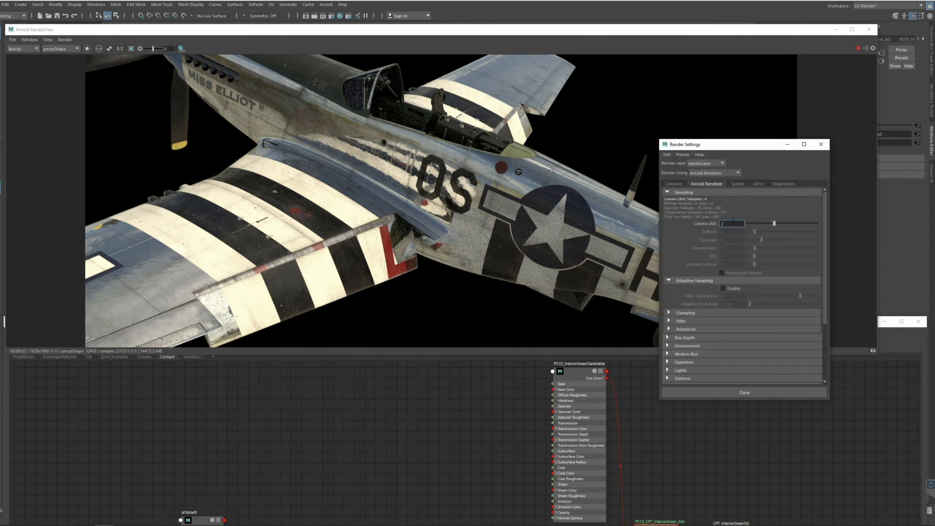
key("Return")
left_click(723, 289)
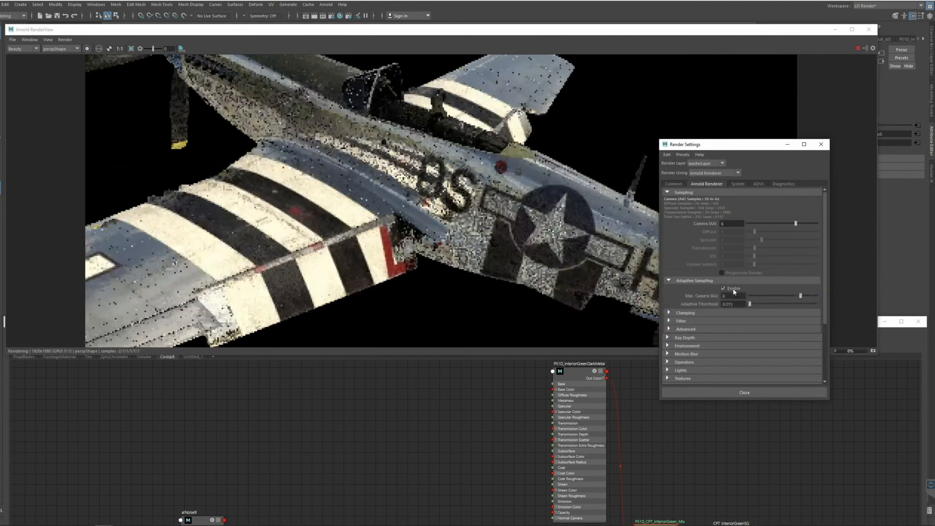
left_click(820, 145)
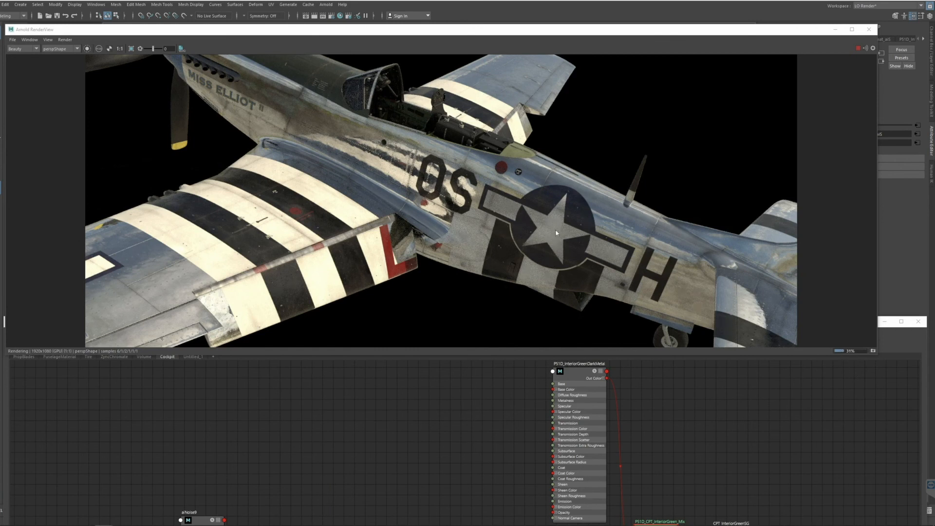
Orbit around the aircraft in the Arnold RenderView to examine the wing, fuselage and cockpit materials in the cleaner render.
left_click_drag(599, 137, 466, 390, "alt")
left_click(467, 390)
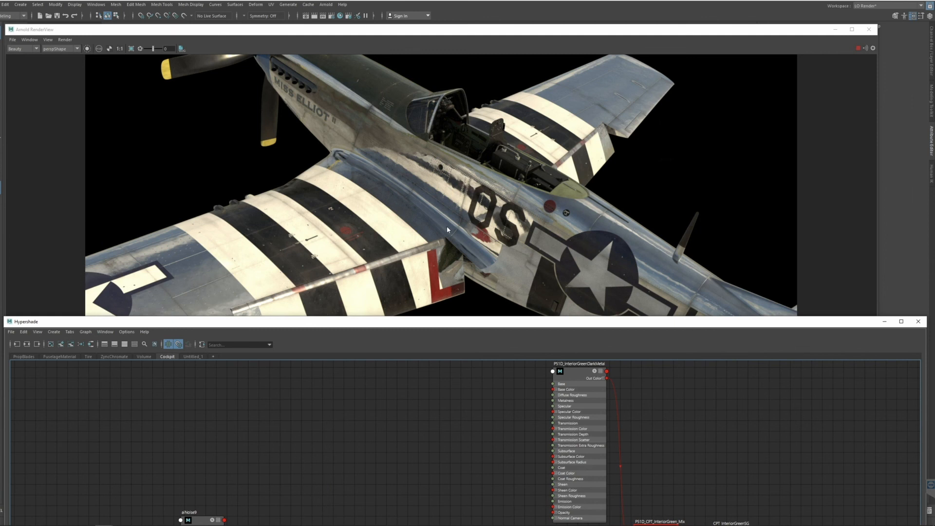
left_click(422, 258)
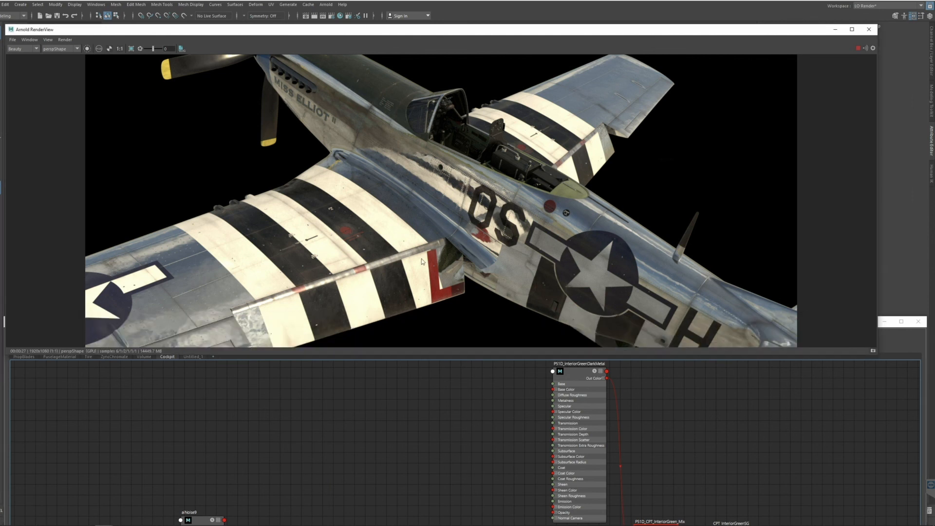
left_click_drag(457, 329, 405, 203, "alt")
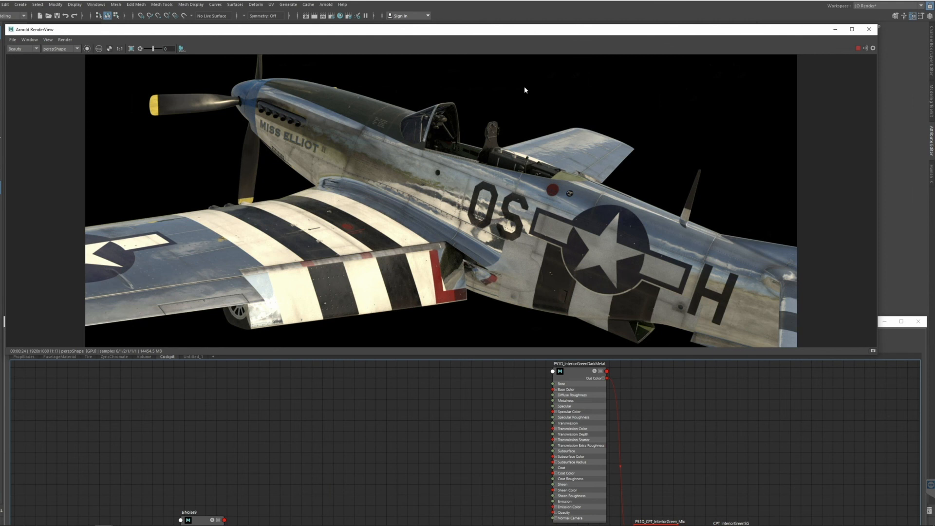
Move the Arnold RenderView off the Outliner and show the hidden Canopy_C_grp.
left_click_drag(209, 31, 348, 34)
left_click(54, 138)
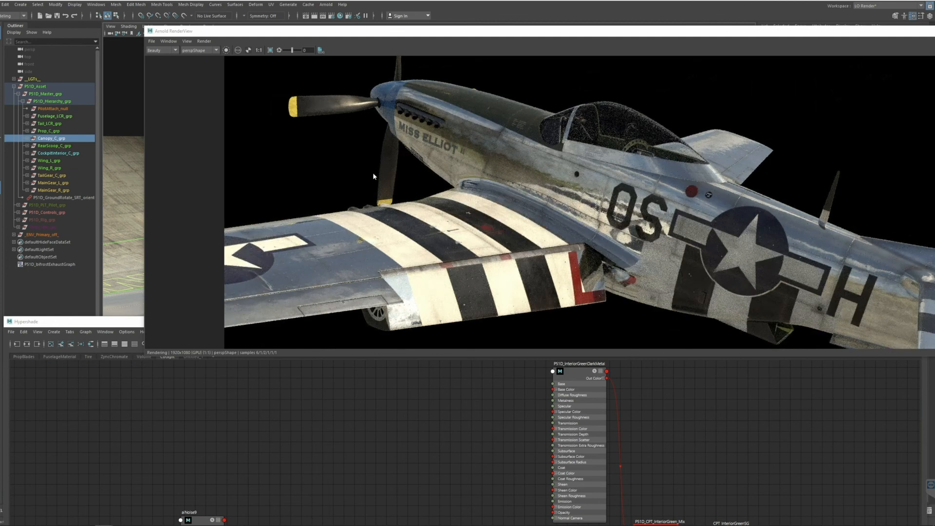
Switch the scene lighting by hiding the aiSky_Warm dome and showing the aiSky_Overcast dome.
left_click(14, 79)
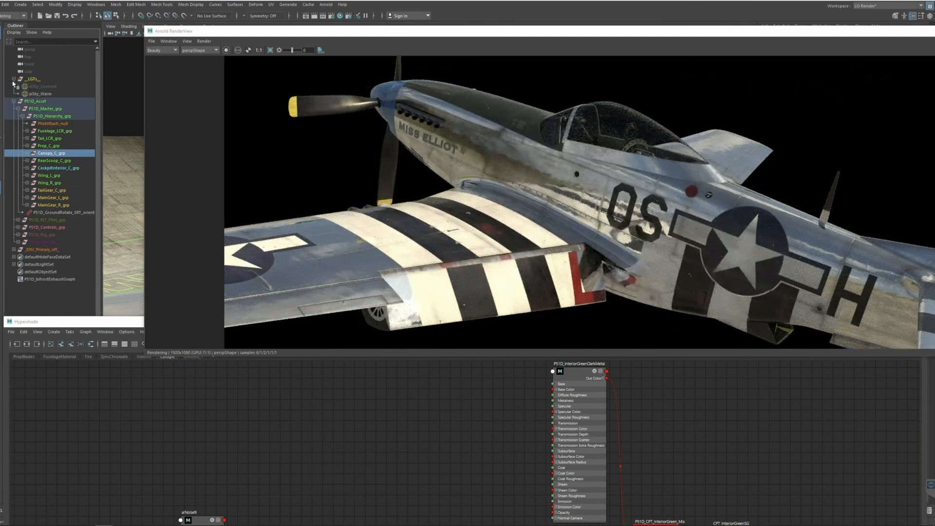
left_click(55, 95)
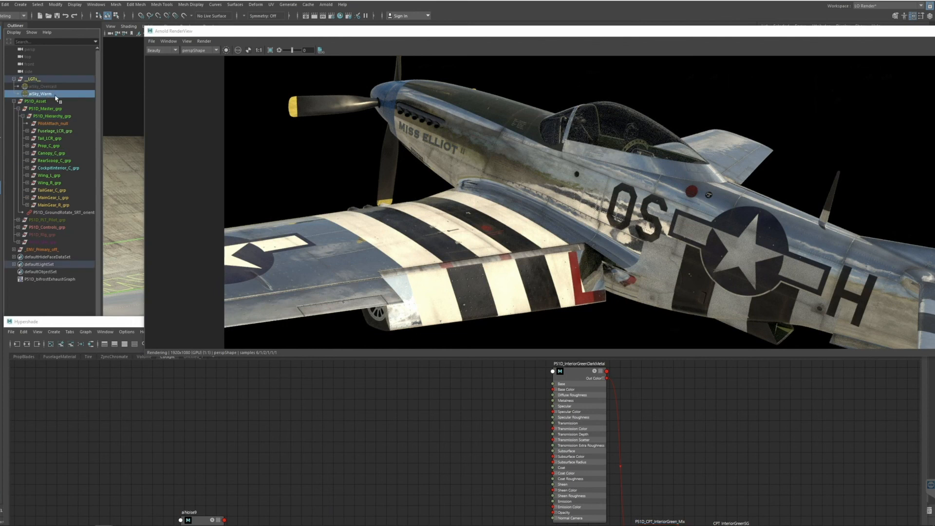
key("ctrl+h")
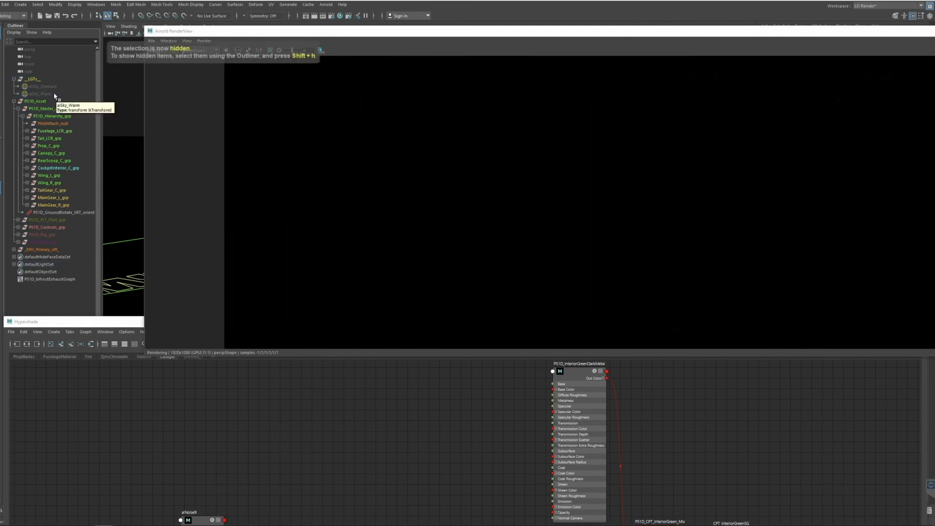
key("Up")
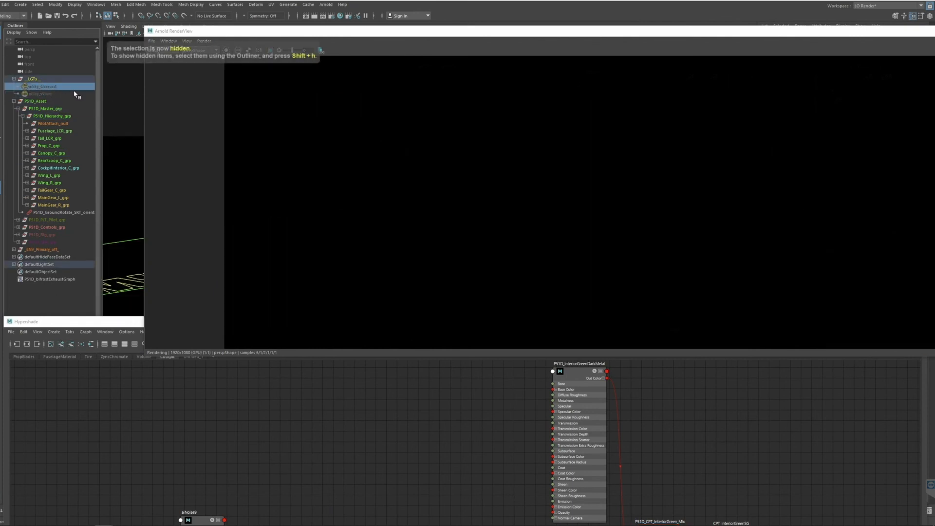
key("shift+h")
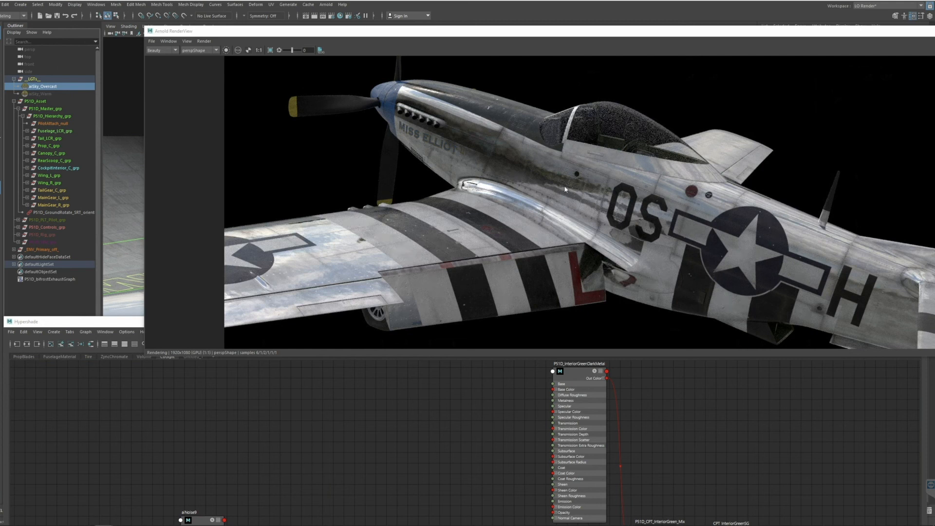
Frame more of the aircraft, including the tail, in the overcast render and arrange the enlarged Arnold RenderView above the Hypershade window.
left_click_drag(550, 32, 465, 136)
left_click_drag(547, 118, 474, 81, "alt")
right_click_drag(474, 81, 451, 132, "alt")
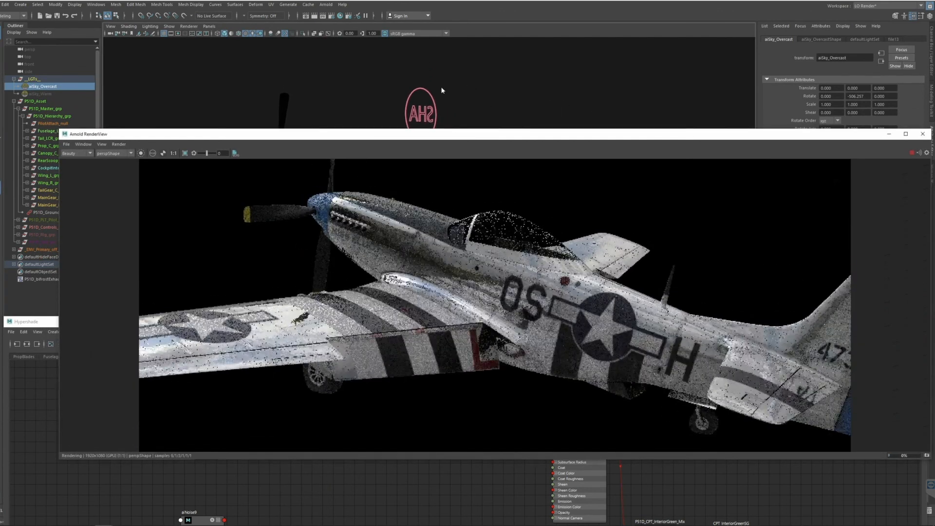
left_click_drag(457, 136, 398, 3)
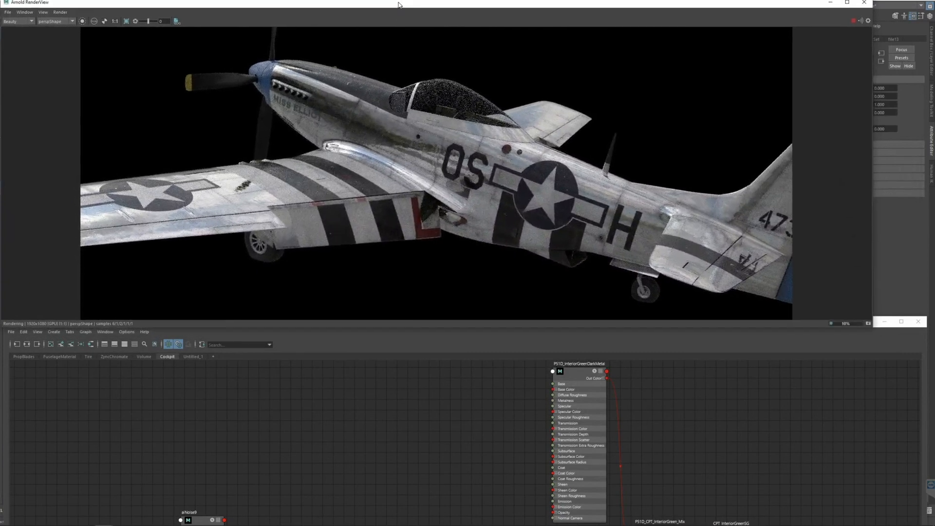
left_click_drag(871, 326, 926, 315)
left_click_drag(631, 325, 632, 259)
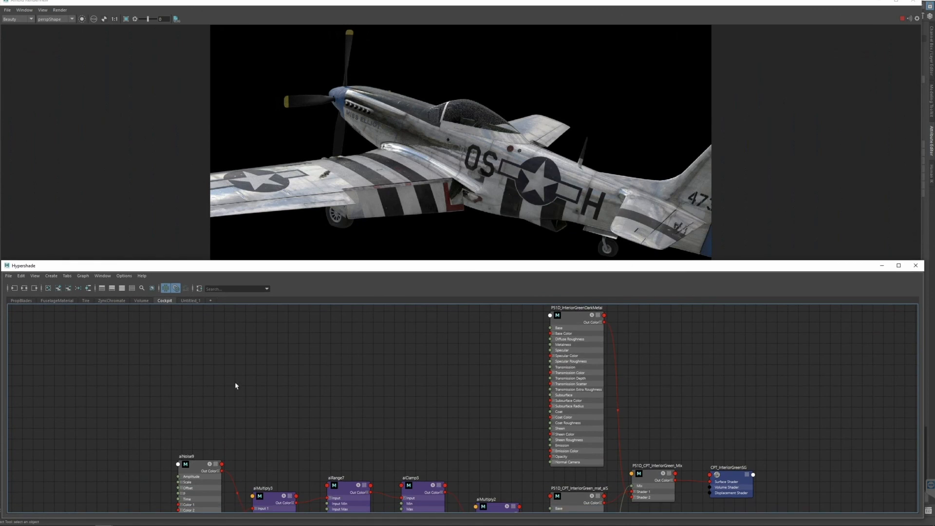
Open the FuselageMaterial graph and examine its node network from the texture inputs through to the mix shaders and shading group.
middle_click_drag(235, 386, 330, 377, "alt")
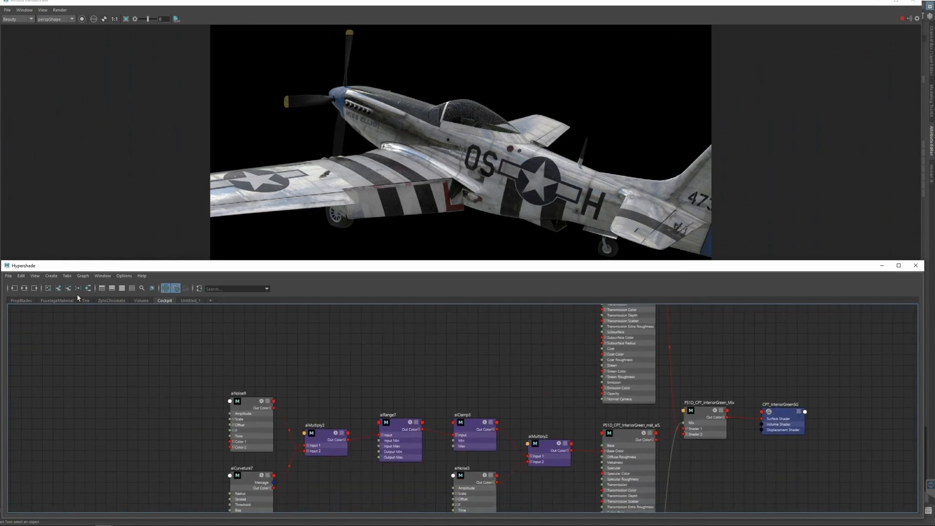
left_click(54, 300)
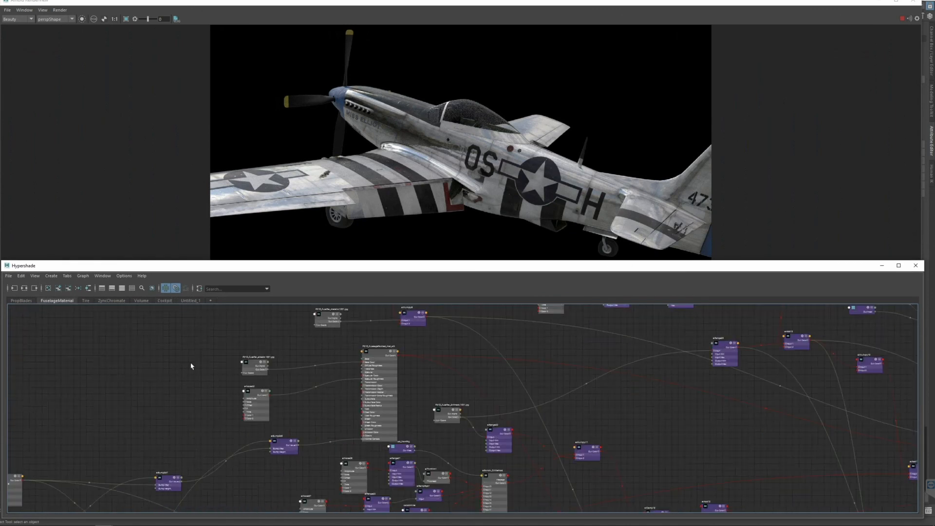
scroll(190, 364, "down", 3)
middle_click_drag(406, 382, 457, 405, "alt")
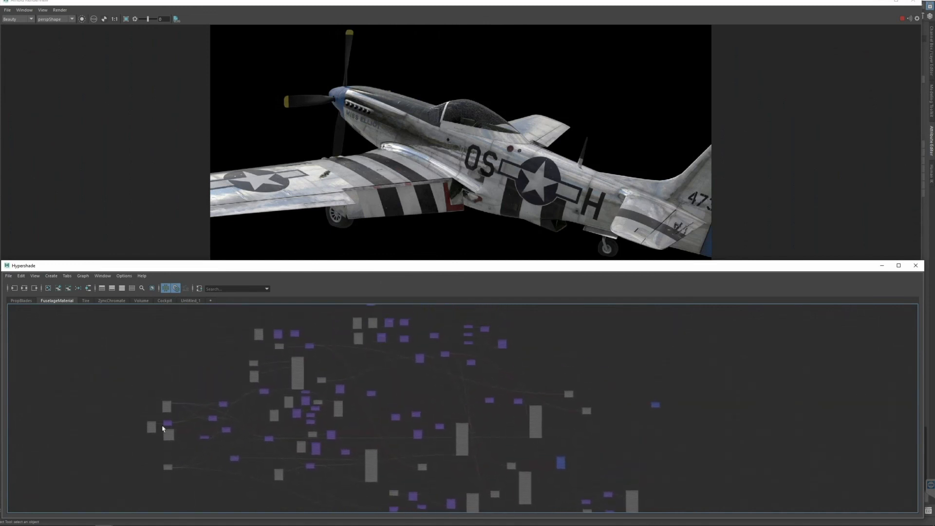
scroll(539, 382, "up", 6)
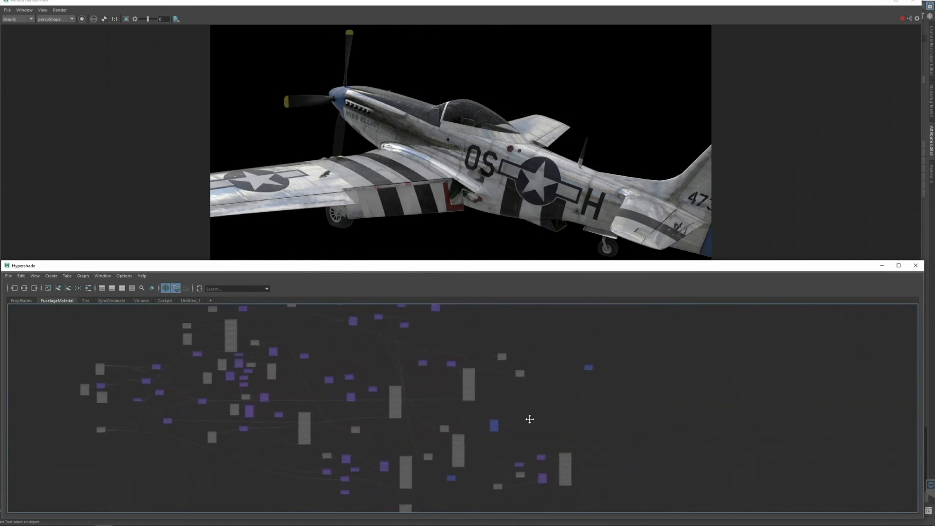
middle_click_drag(547, 375, 626, 440, "alt")
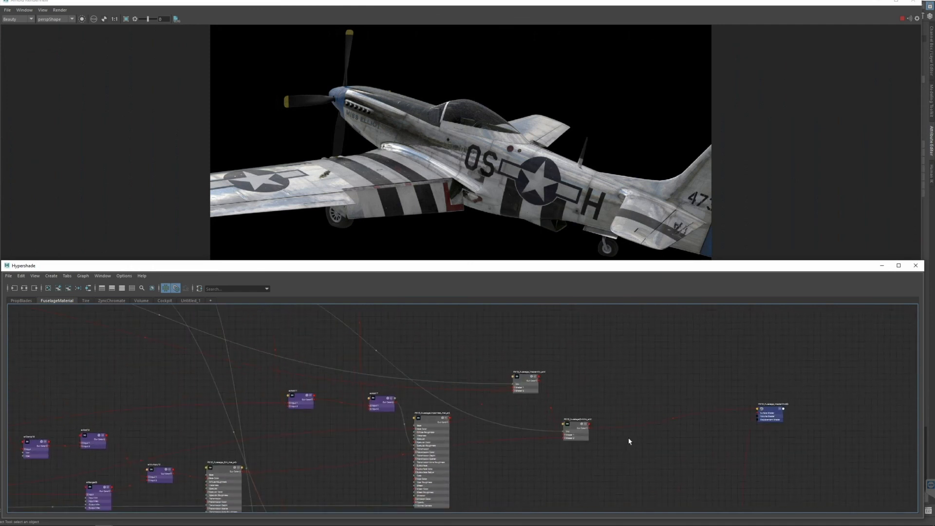
scroll(629, 442, "down", 2)
middle_click_drag(359, 399, 507, 403, "alt")
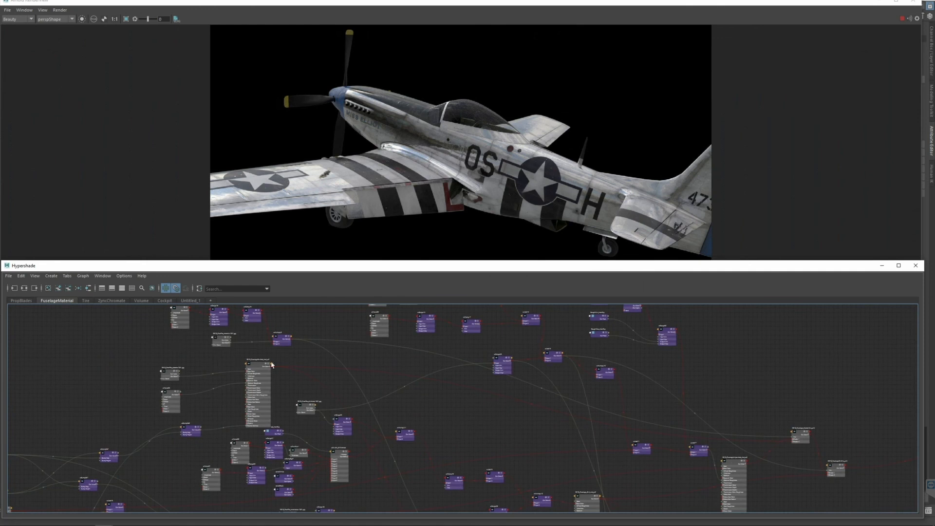
scroll(481, 425, "down", 3)
scroll(556, 428, "up", 3)
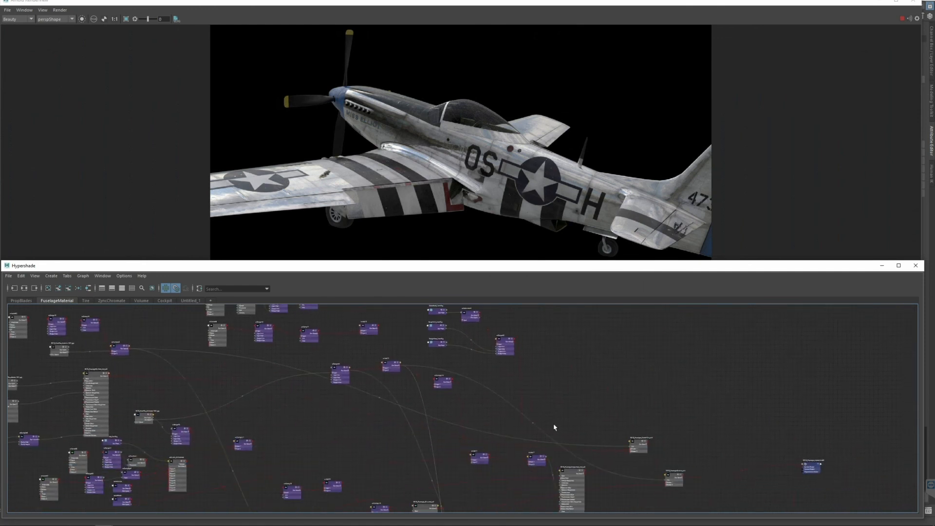
middle_click_drag(556, 428, 507, 367, "alt")
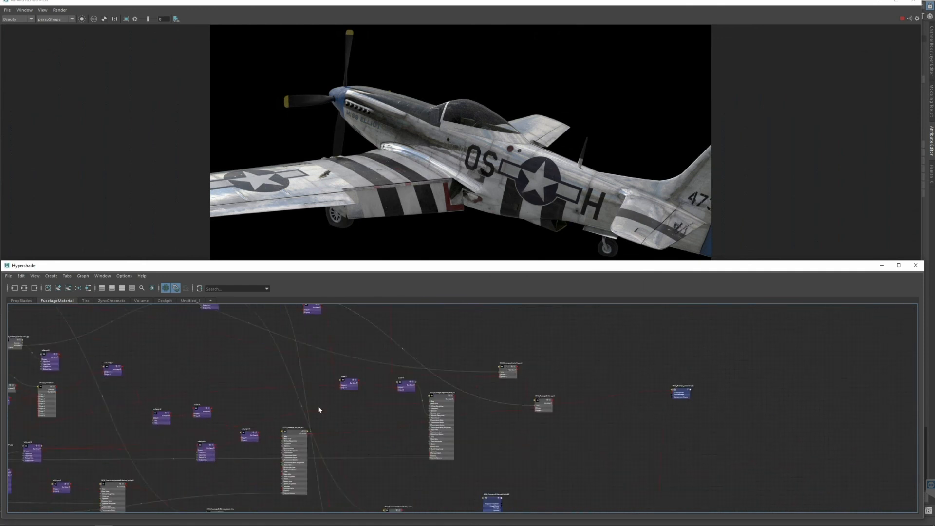